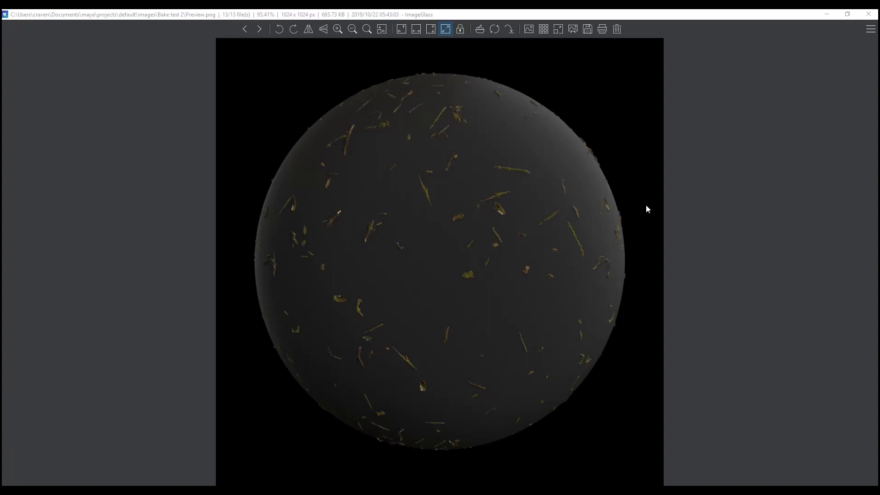
Step: Minimize the ImageGlass twig-sphere preview to reveal the Quixel Megascans library page
left_click(826, 14)
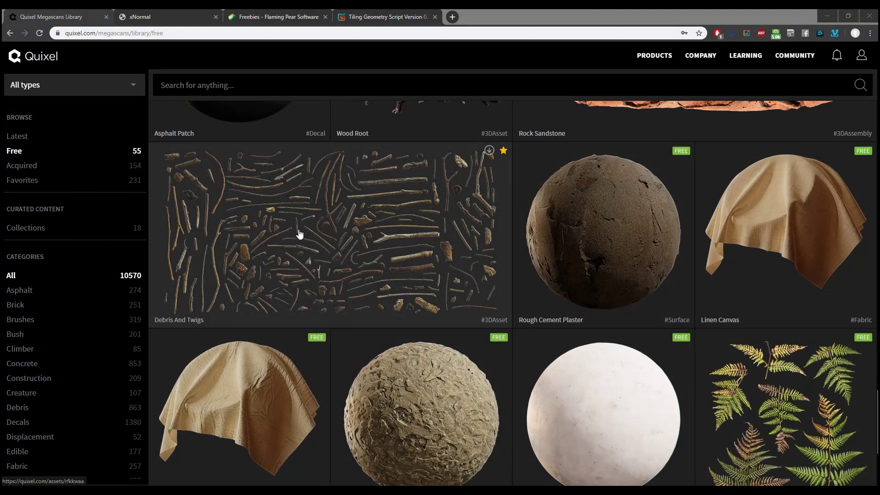
Step: Switch to the xNormal download page showing version 3.19.3c
left_click(172, 10)
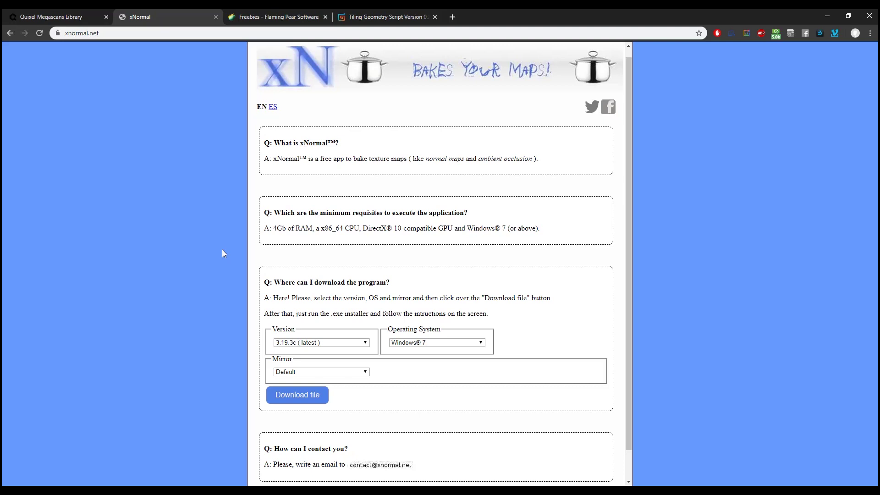
Step: Set the xNormal download to Windows® 10 with the Default mirror
left_click(436, 343)
left_click(422, 377)
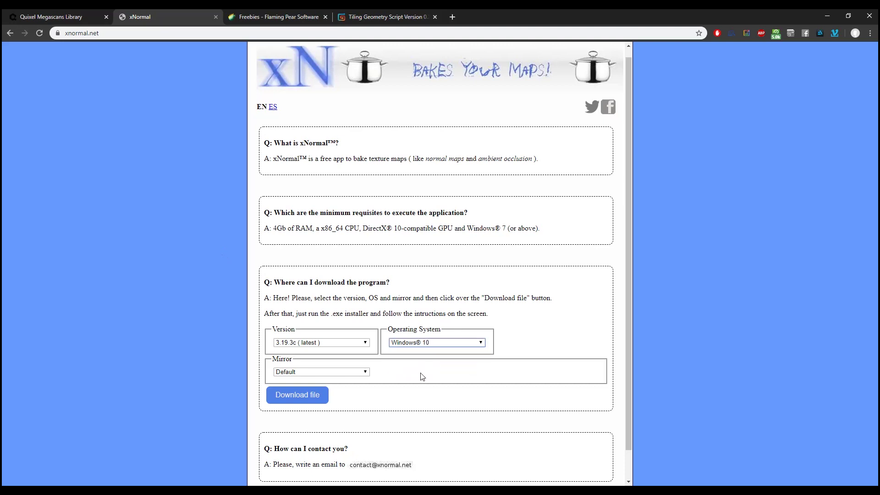
left_click(345, 370)
left_click(344, 370)
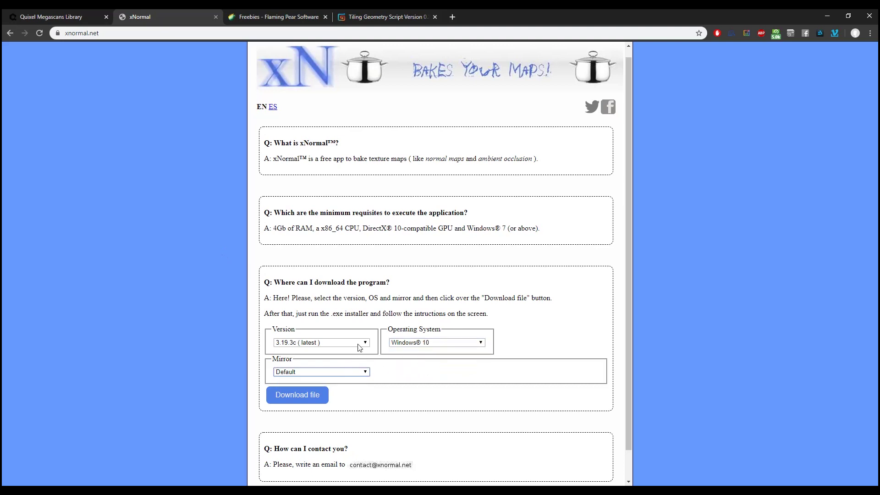
Step: On the Flaming Pear freebies page, highlight the Solidify C plug-in name
left_click(289, 14)
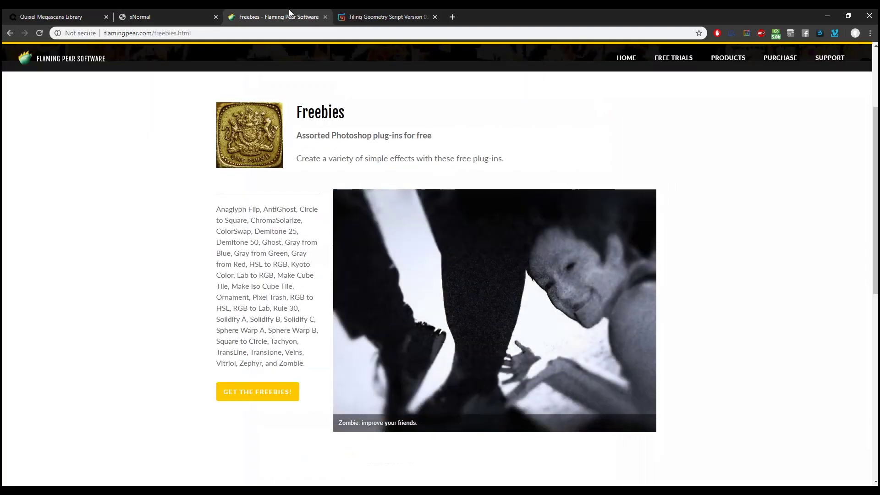
left_click(106, 33)
left_click(143, 204)
left_click_drag(285, 320, 315, 319)
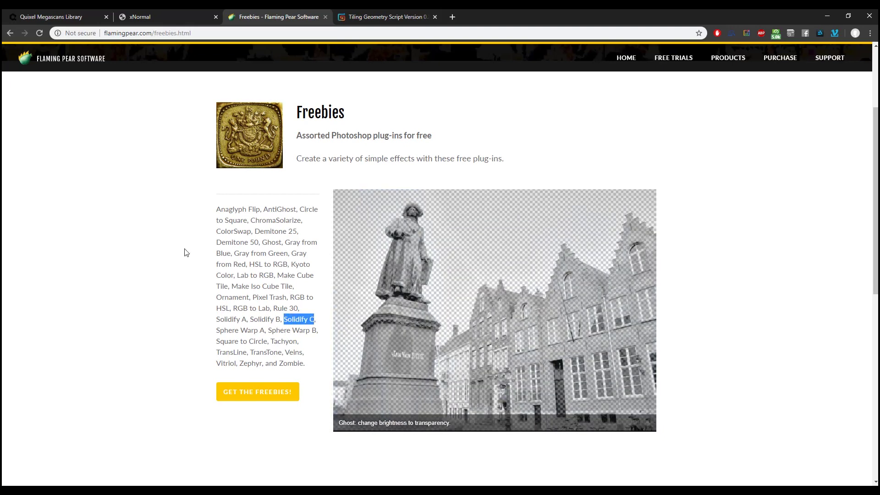
Step: Go to the Tiling Geometry Script page, then show Maya's polygon modelling tools for the twig scene
left_click(160, 247)
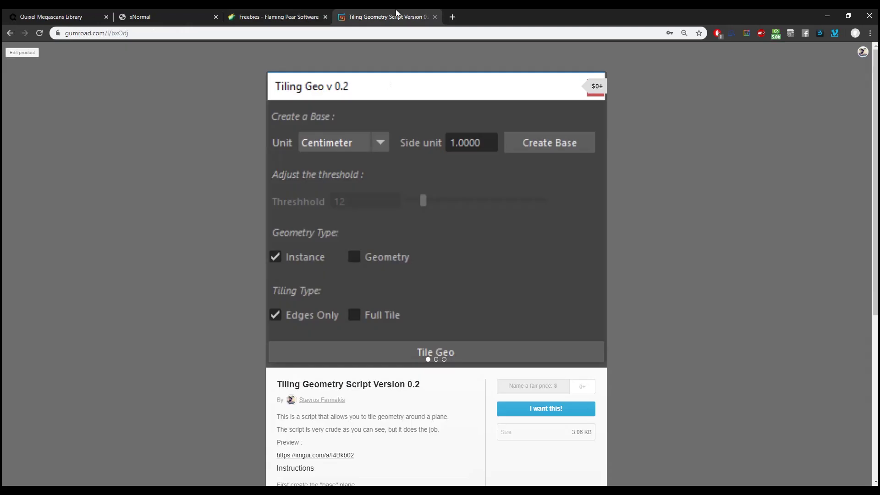
left_click(397, 15)
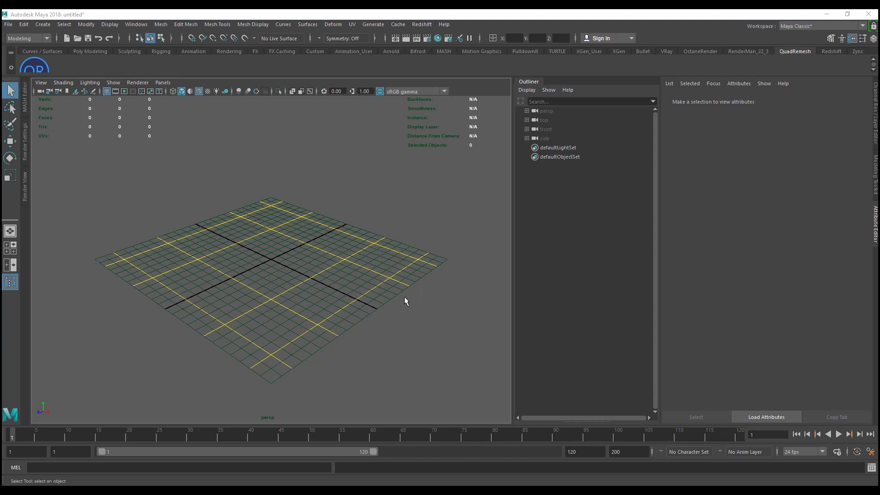
left_click(88, 51)
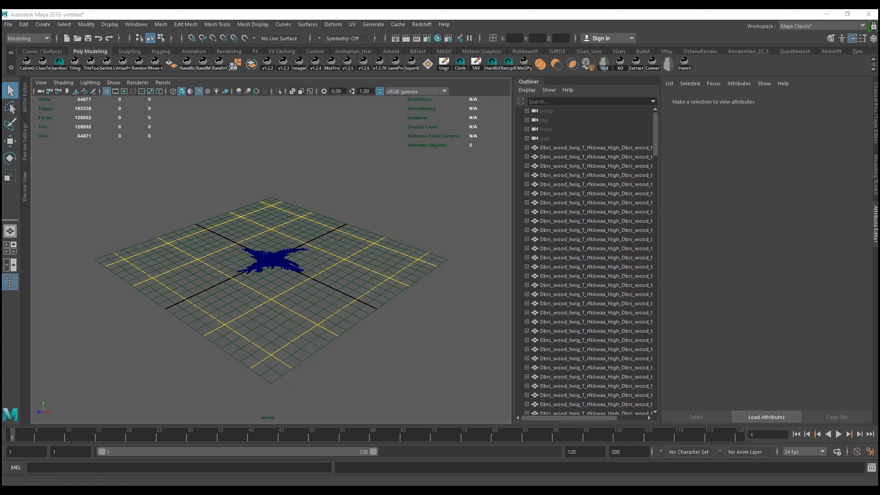
Step: Create a Tiling Geo base plane with a side of 100 centimetres
left_click_drag(220, 139, 77, 139)
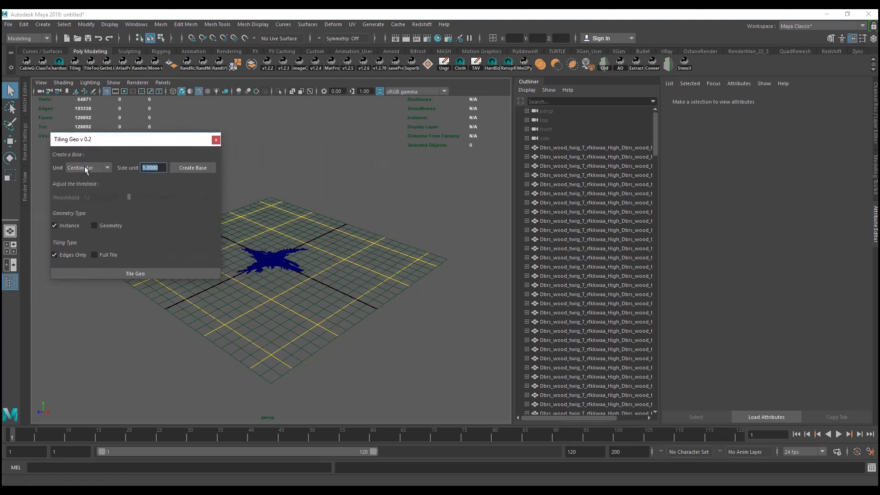
type("100")
key("Return")
left_click(193, 167)
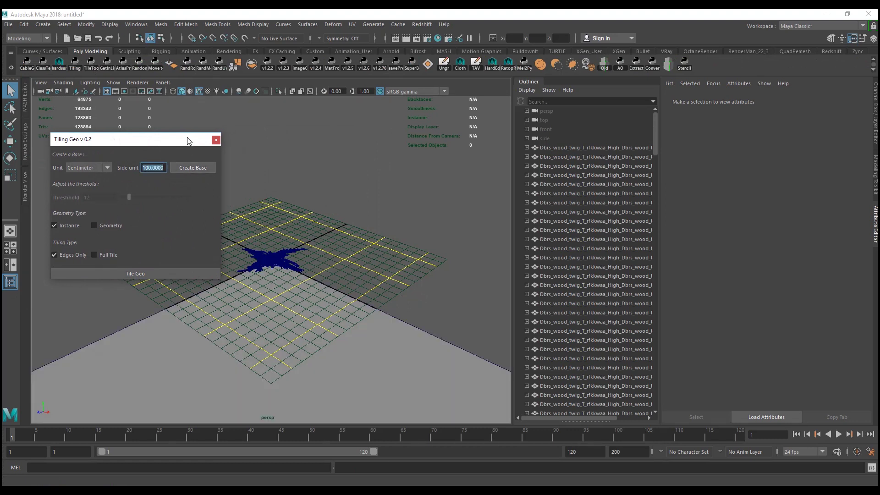
left_click(216, 139)
Step: Select all the twig meshes while leaving the base plane unselected
scroll(285, 259, "down", 3)
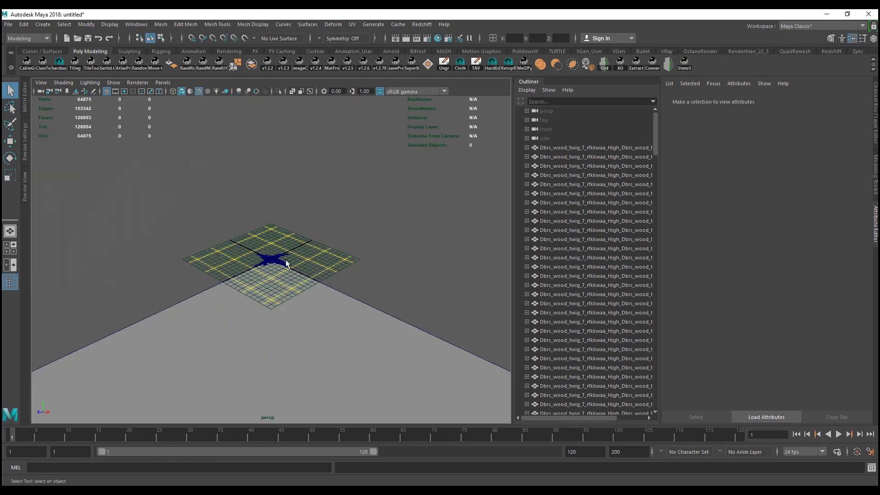
key("ctrl+shift+a")
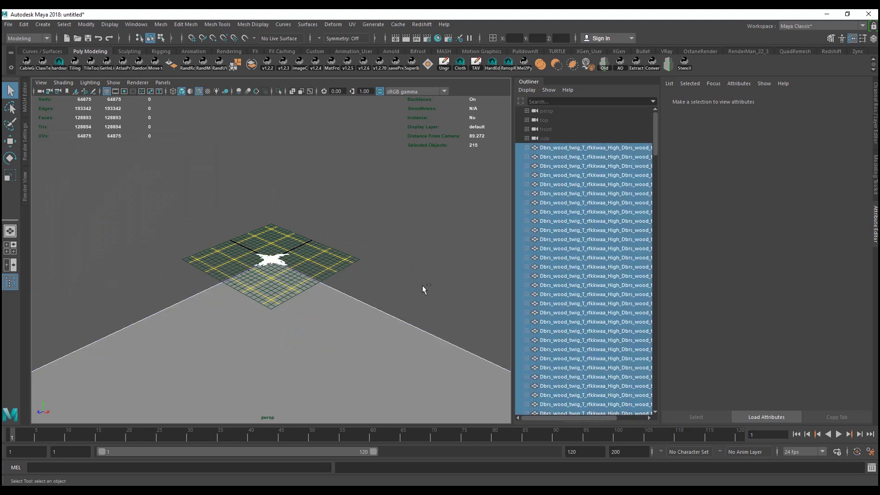
left_click(390, 316, "ctrl")
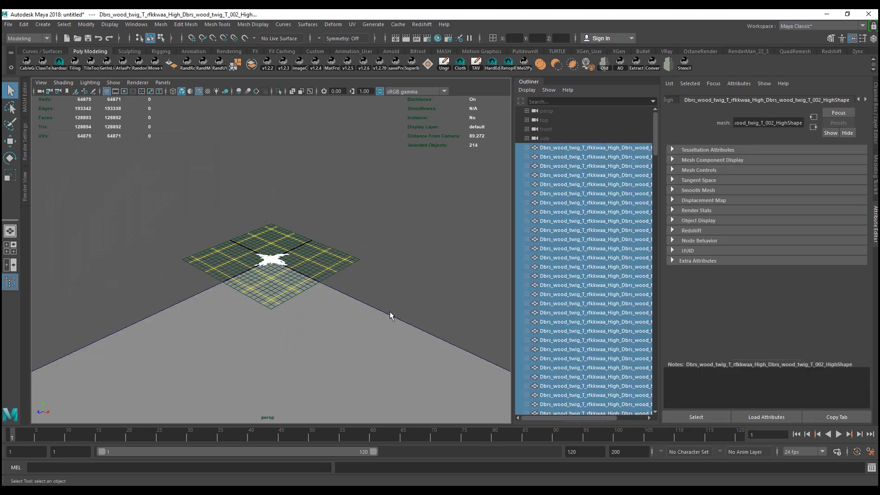
scroll(287, 299, "down", 3)
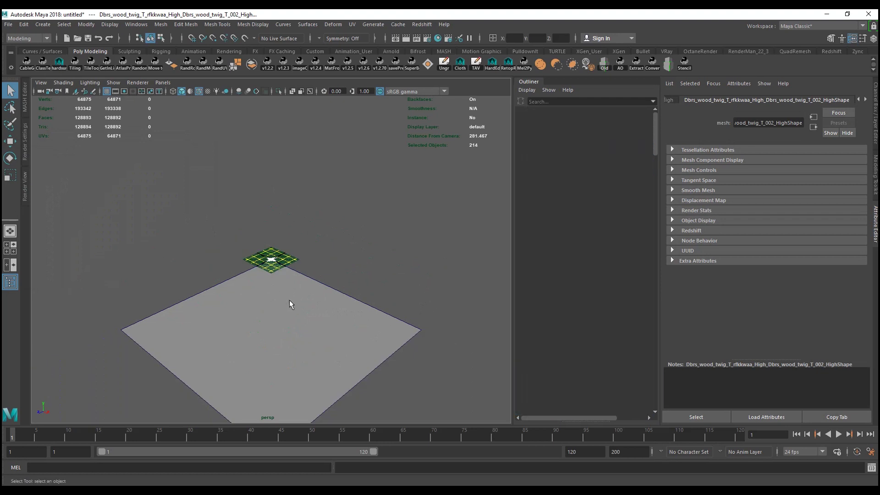
left_click_drag(349, 299, 376, 333, "alt")
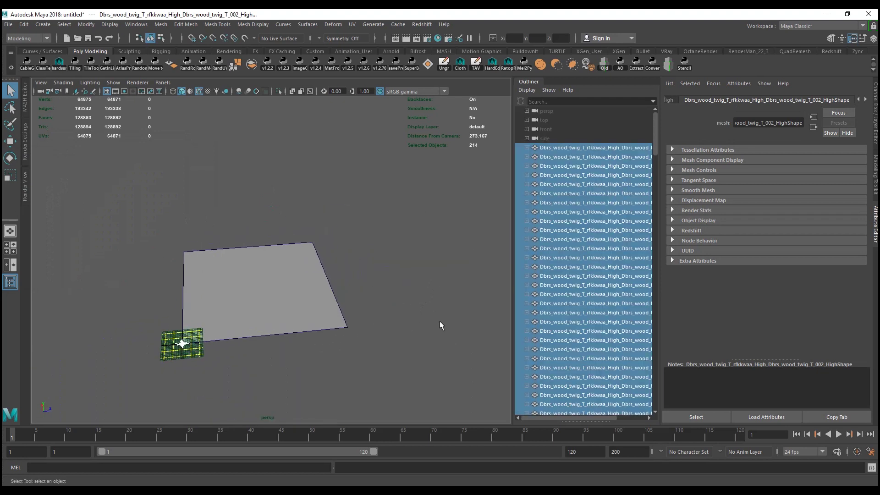
Step: Create a MASH network from the twigs and group the 214 twig meshes
left_click(448, 51)
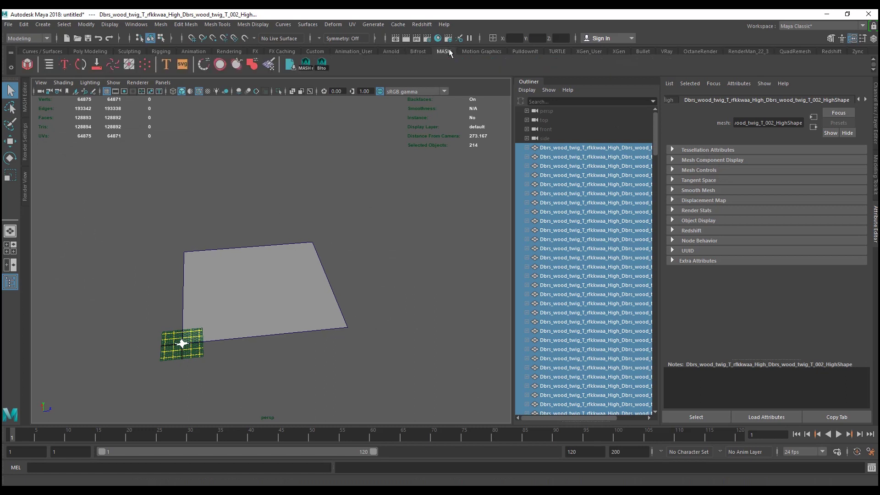
left_click(29, 61)
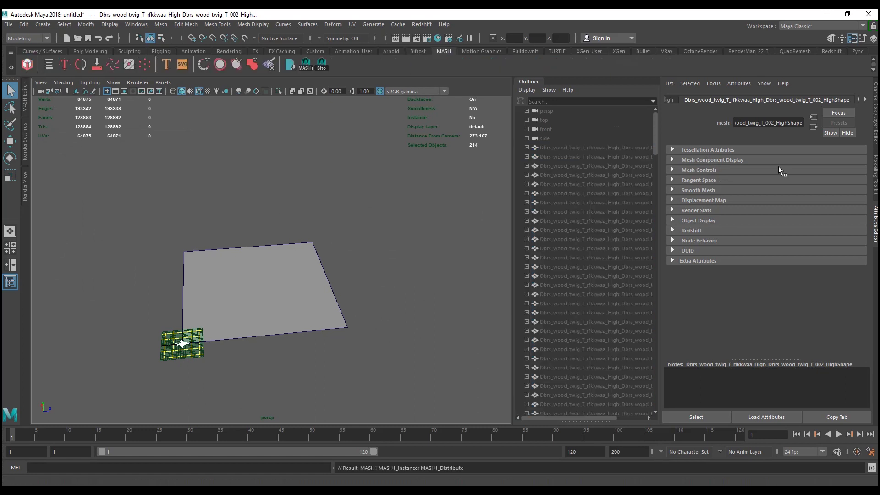
left_click(639, 148)
left_click_drag(654, 136, 653, 411)
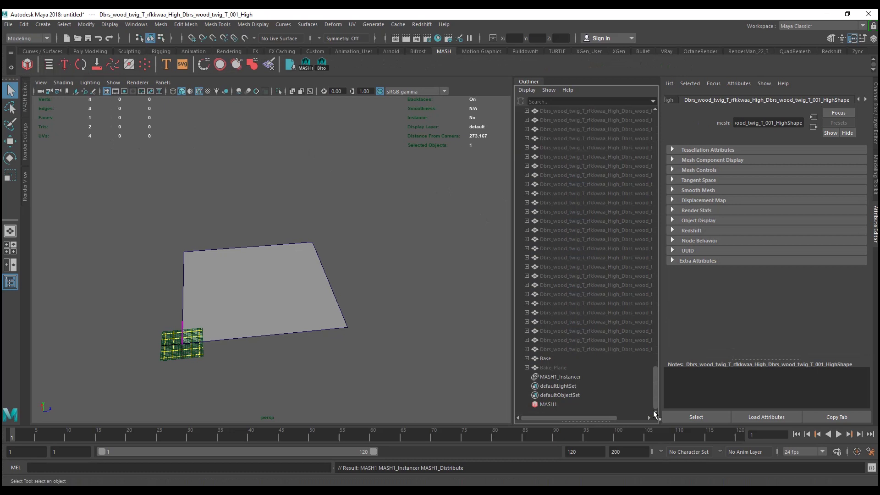
left_click(628, 348, "shift")
key("ctrl+g")
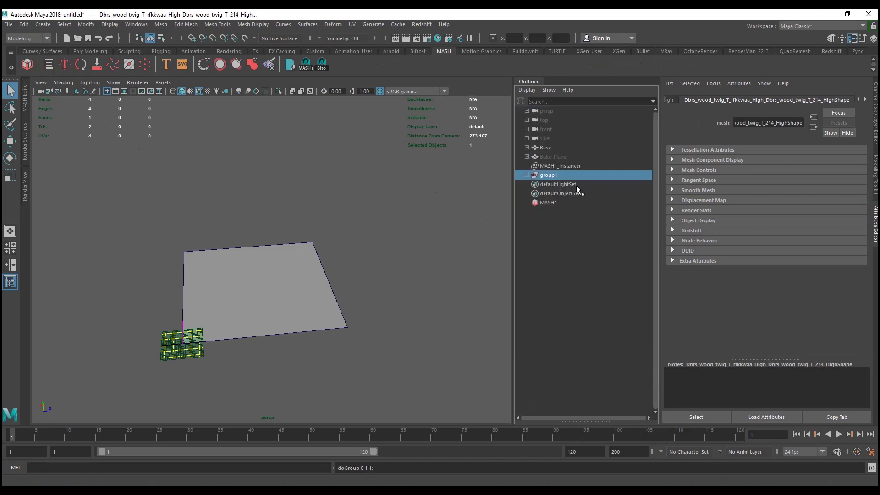
Step: Add an ID node and set Random to zero position, Rotation Y 180, uniform scale
left_click(561, 201)
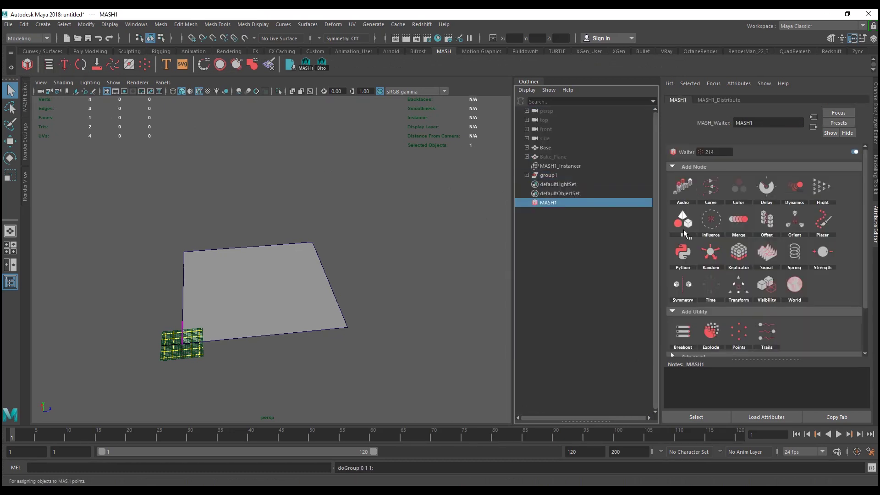
left_click(685, 225)
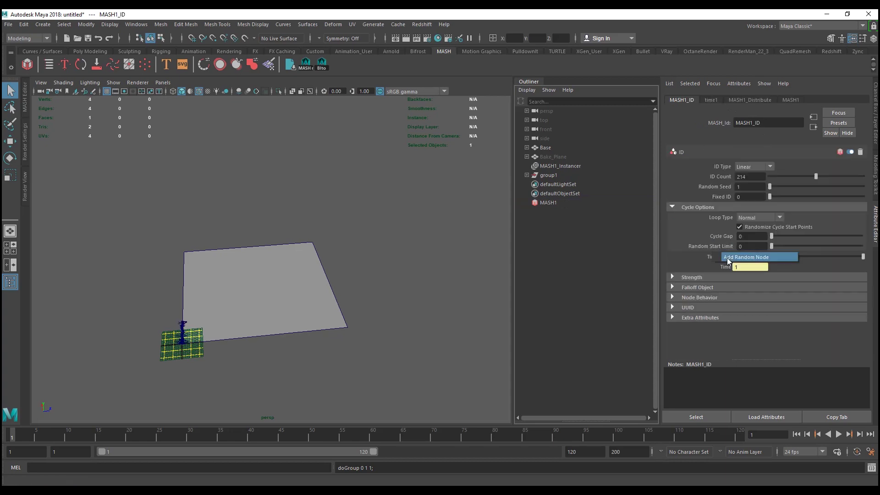
left_click(810, 99)
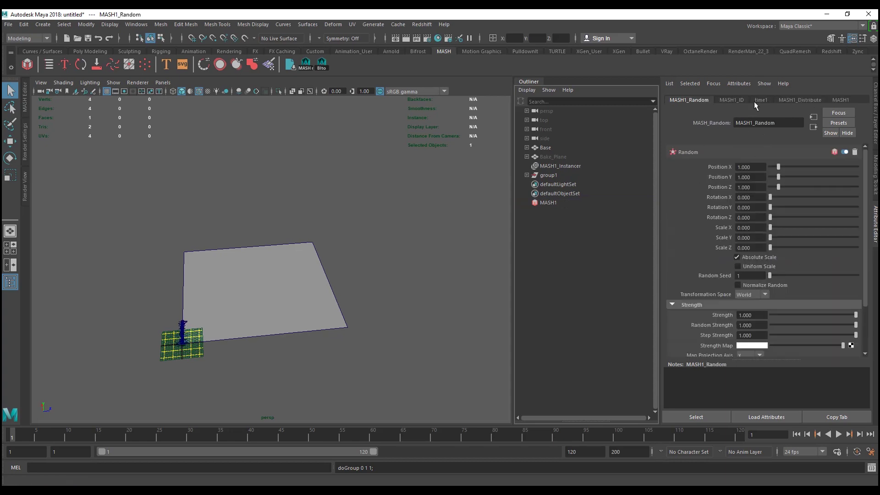
left_click(771, 167)
left_click(771, 177)
type("180")
key("Return")
left_click_drag(774, 225, 772, 228)
left_click(769, 268)
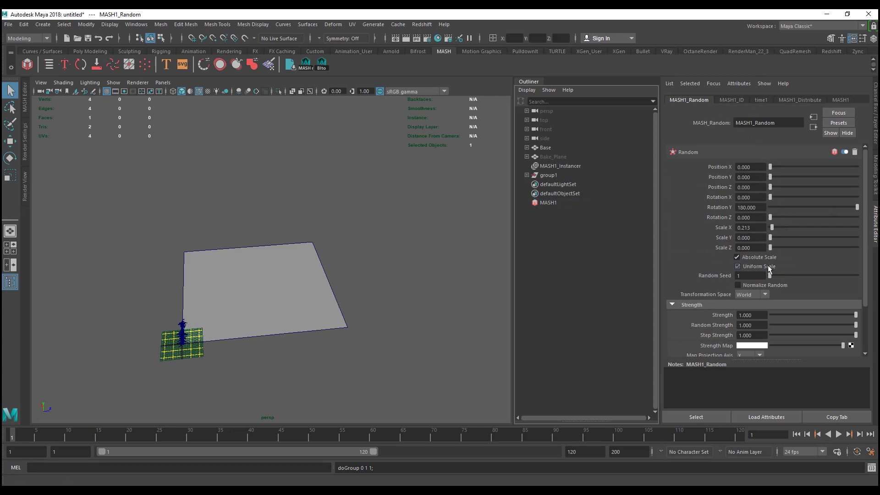
left_click_drag(771, 228, 773, 230)
Step: Set the MASH ID node's type to Random
left_click(734, 97)
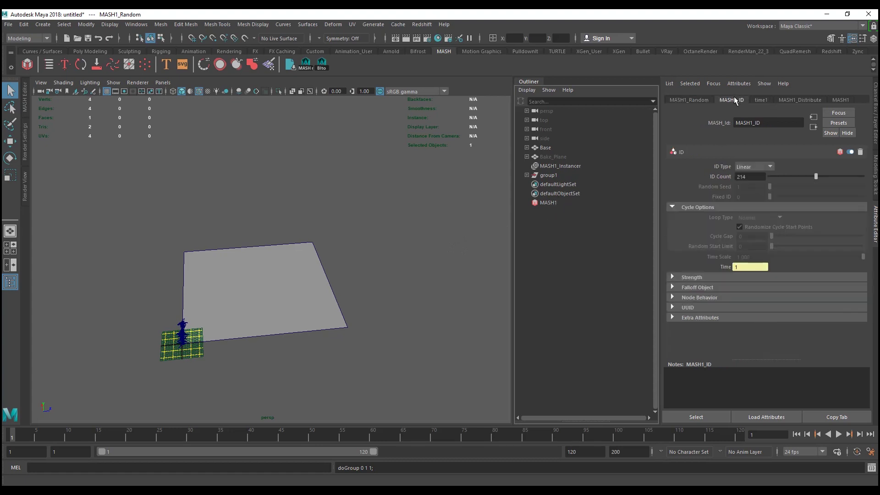
left_click(757, 167)
left_click(756, 182)
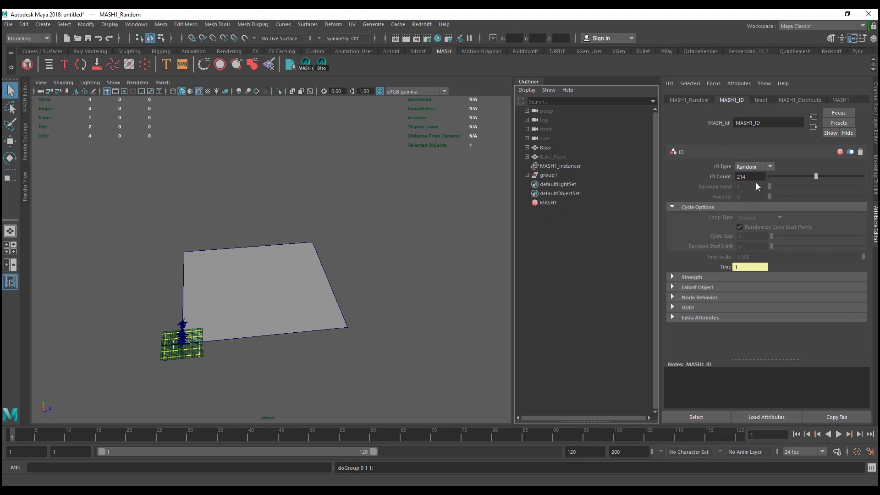
Step: Set MASH1_Distribute to Mesh distribution with the Base plane as Input Mesh
left_click(802, 99)
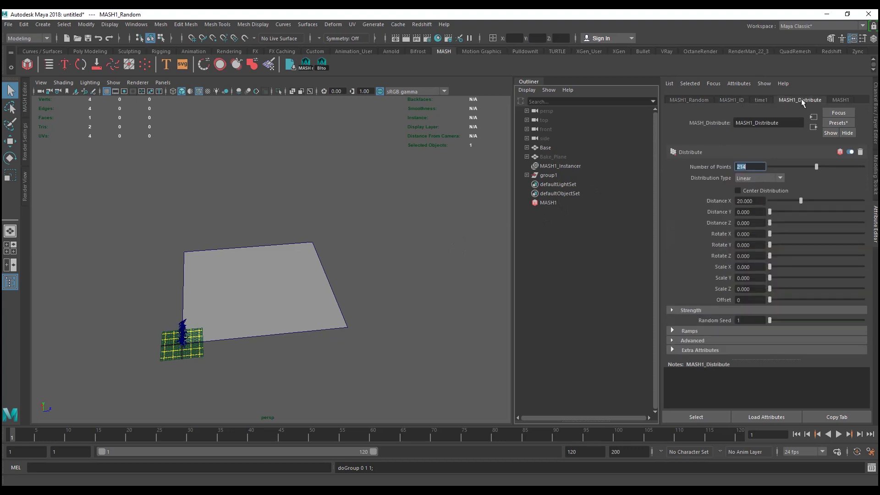
left_click(752, 177)
left_click(752, 216)
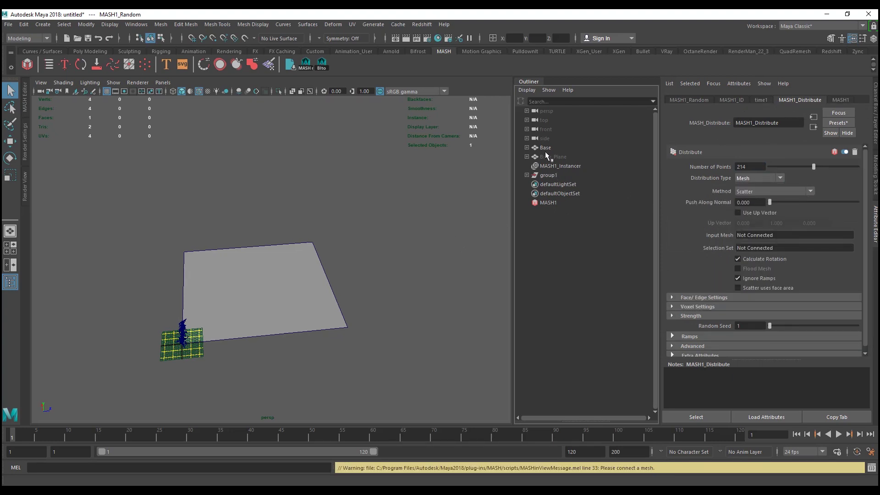
middle_click_drag(545, 147, 751, 235)
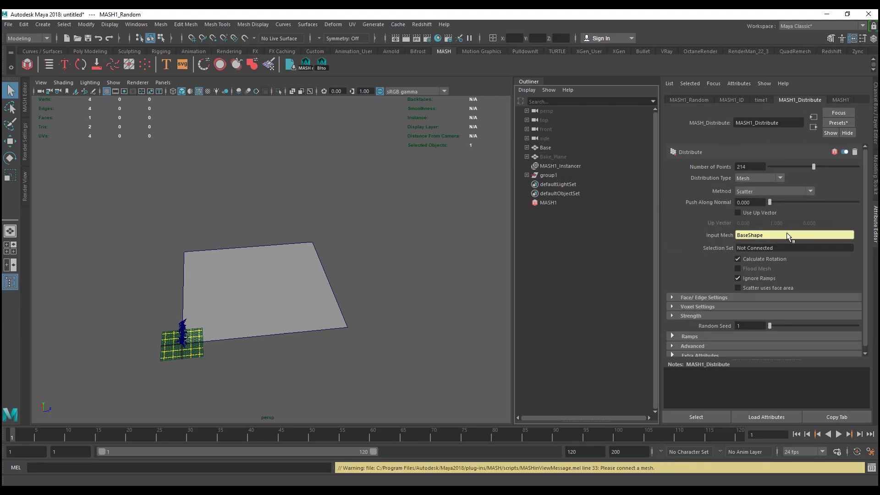
left_click(769, 177)
left_click(768, 176)
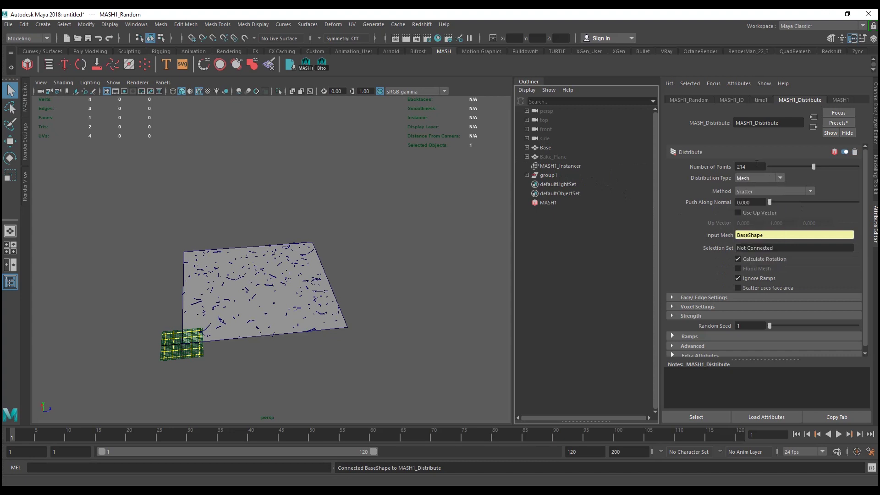
Step: Set Number of Points to 280 and Random Seed to 45, then select MASH1
double_click(750, 167)
type("280")
key("Return")
left_click_drag(436, 292, 411, 306, "alt")
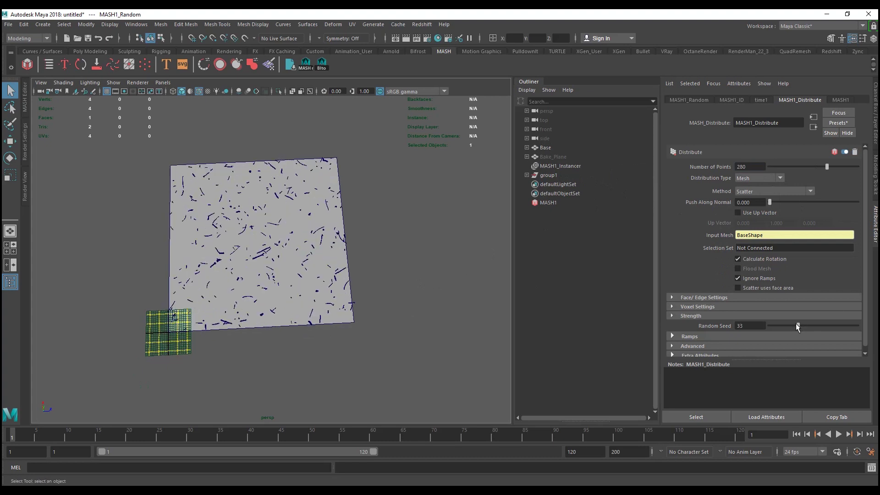
left_click_drag(798, 326, 821, 325)
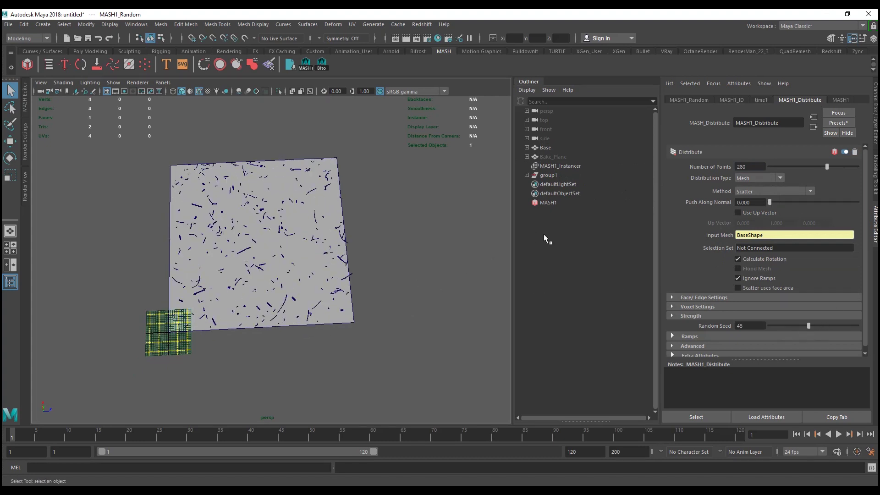
left_click(567, 175)
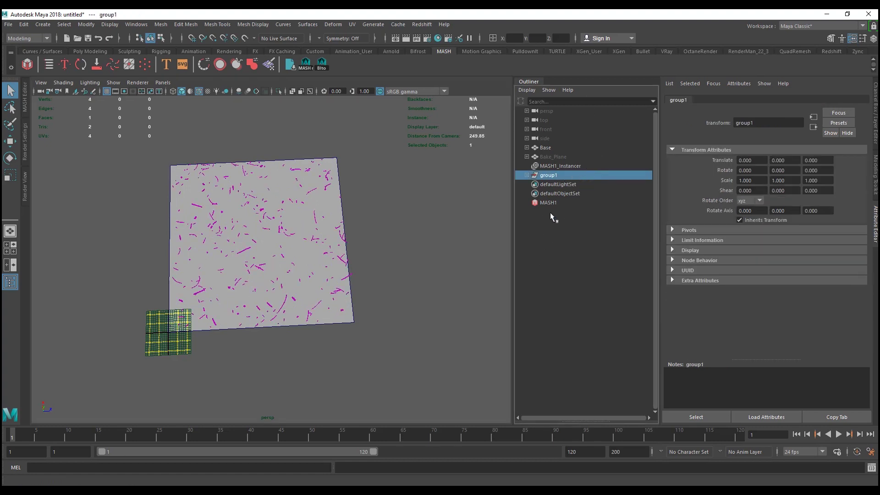
left_click(556, 201)
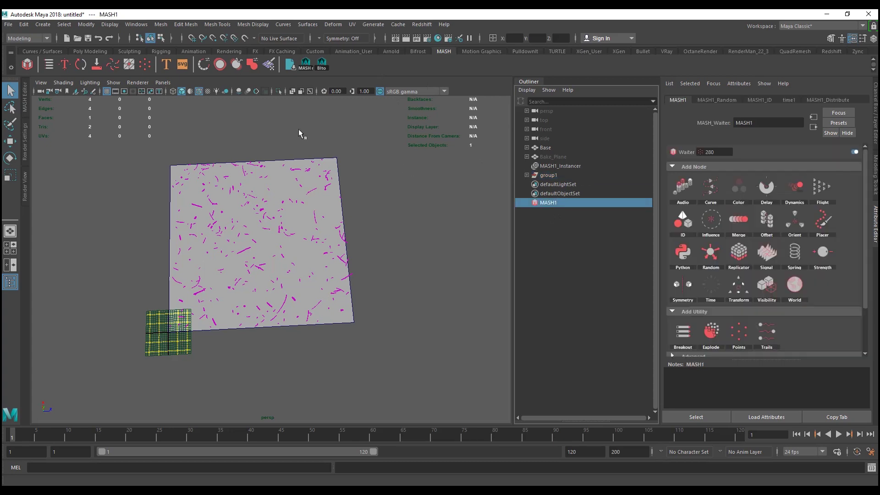
Step: Convert the MASH twigs to a Repro Mesh and delete its construction history
left_click(77, 63)
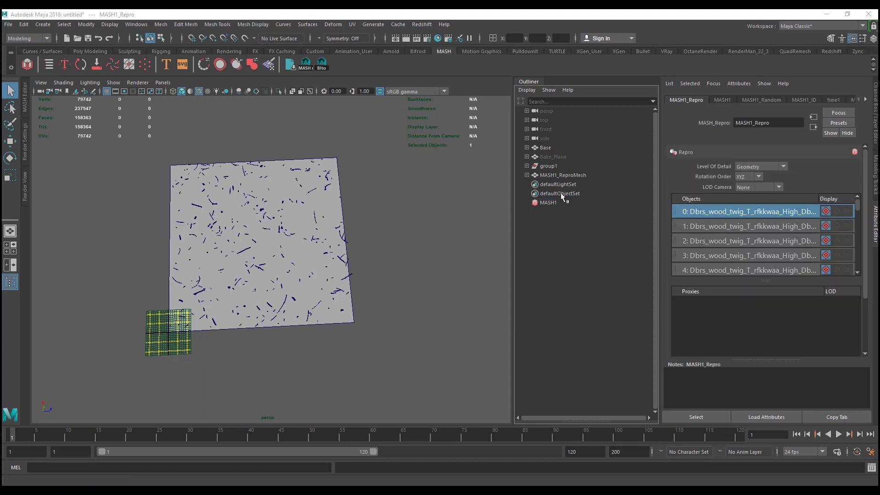
left_click(573, 174)
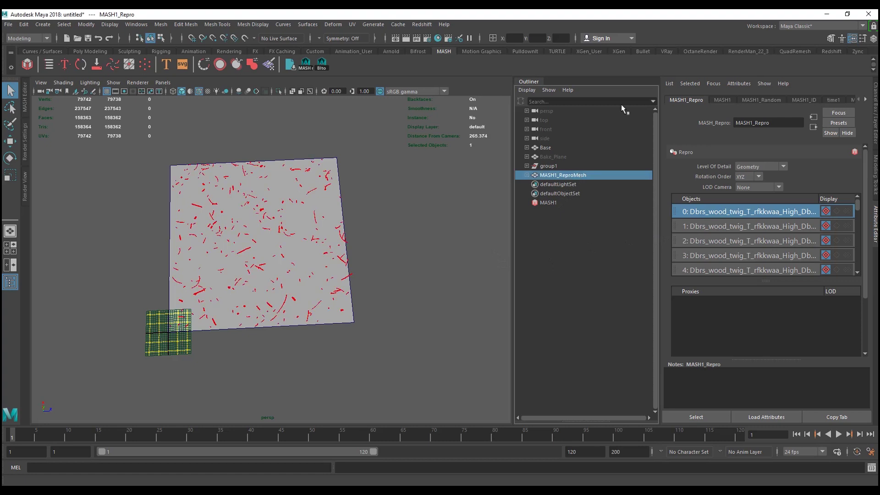
left_click(91, 51)
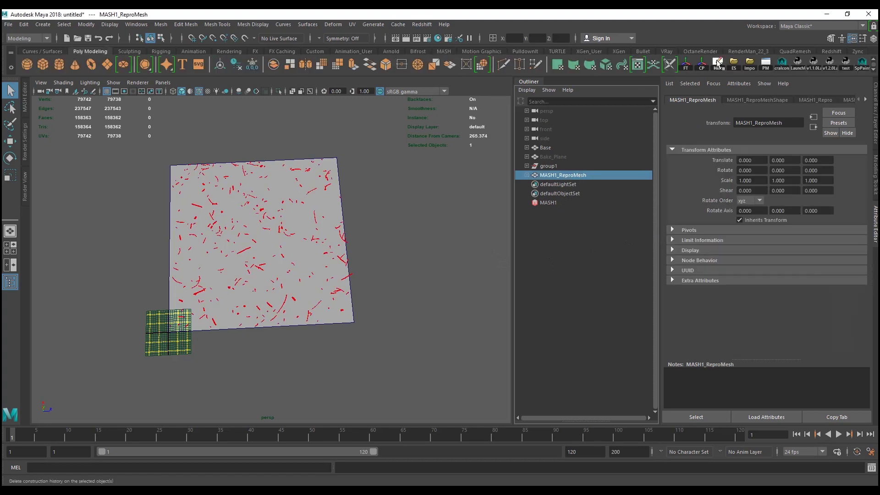
left_click(718, 65)
Step: Delete group1 and the MASH1 network, leaving MASH1_ReproMesh selected
left_click(558, 168)
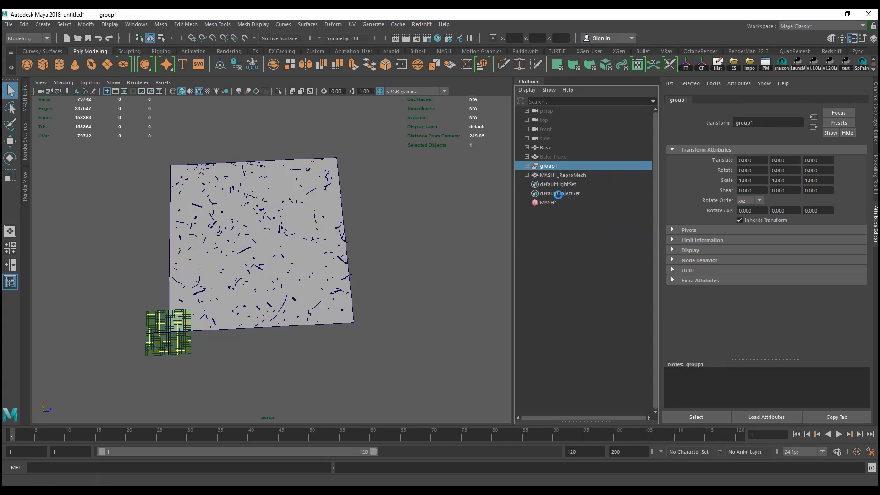
left_click(559, 192)
key("Delete")
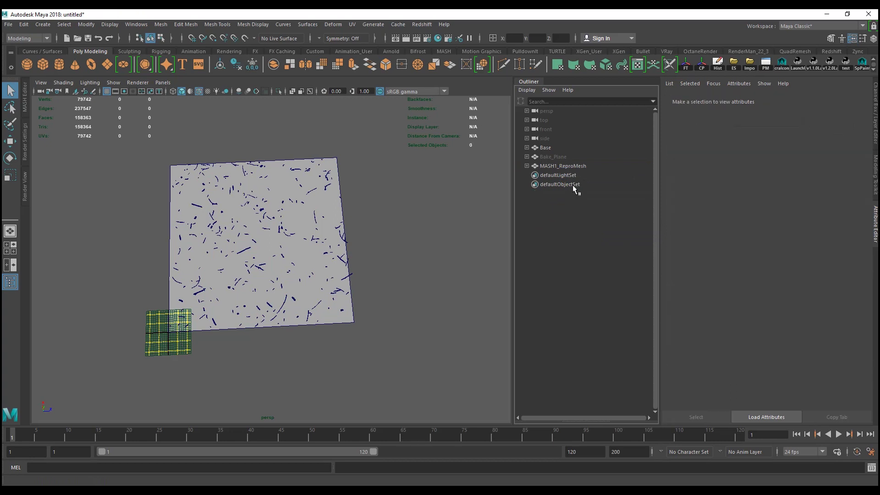
left_click(593, 165)
Step: Separate the twig mesh and, in top view, keep only the border-crossing twigs selected
scroll(209, 67, "down", 1)
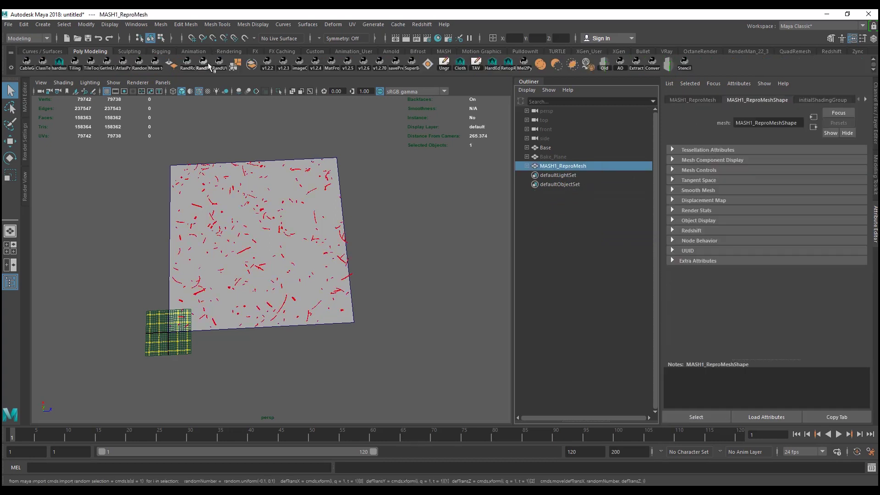
left_click(252, 63)
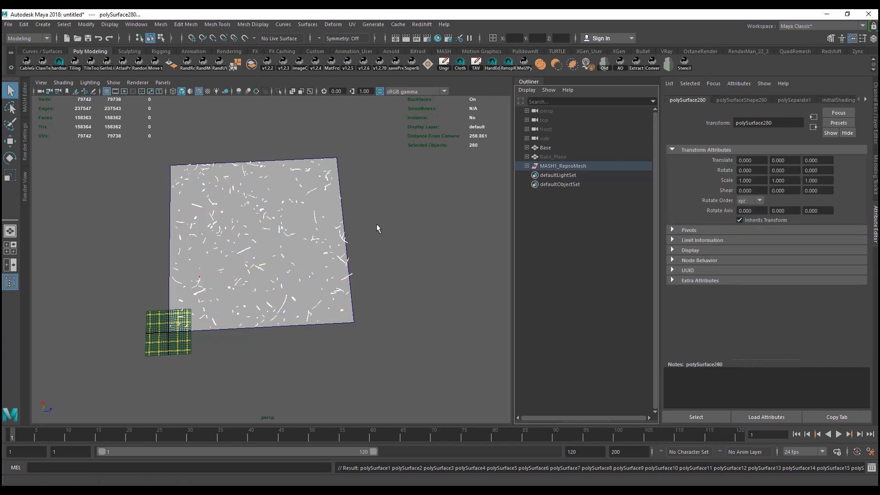
left_click_drag(377, 228, 381, 232, "alt")
key("space")
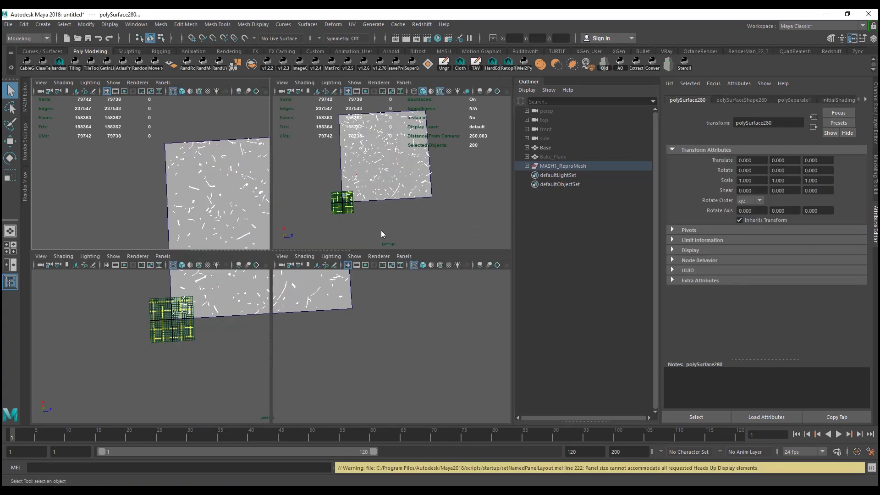
key("f")
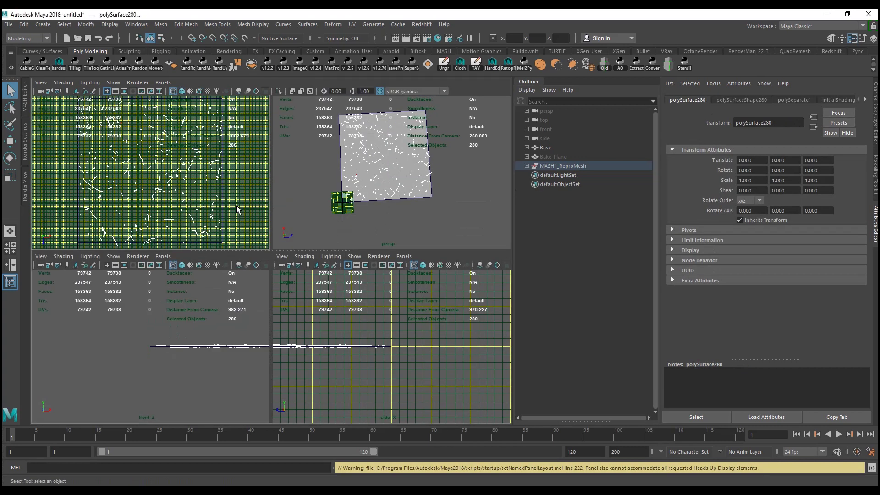
key("space")
left_click(107, 91)
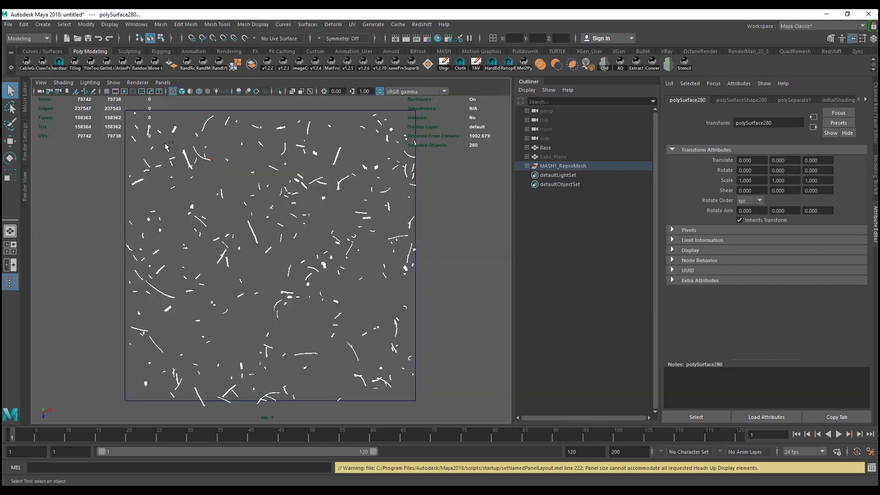
left_click_drag(164, 142, 392, 380)
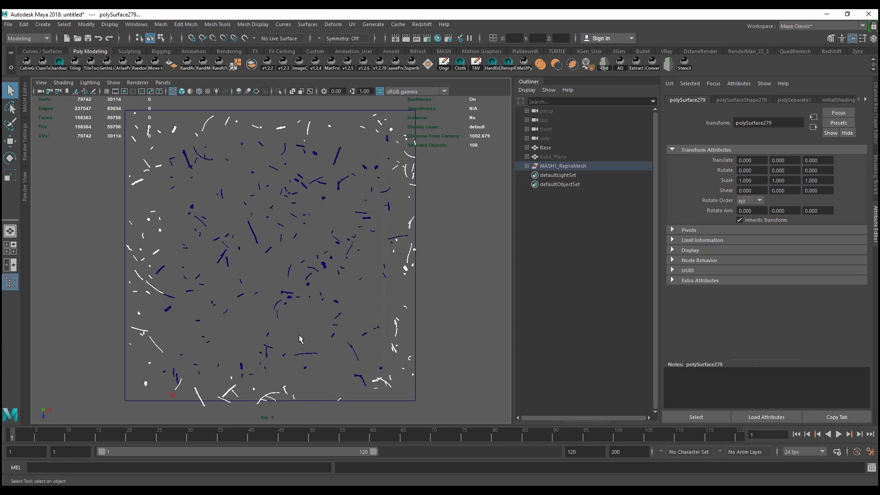
Step: Run Tile Geo on the border twigs, then close the Tiling Geo window
key("ctrl+Return")
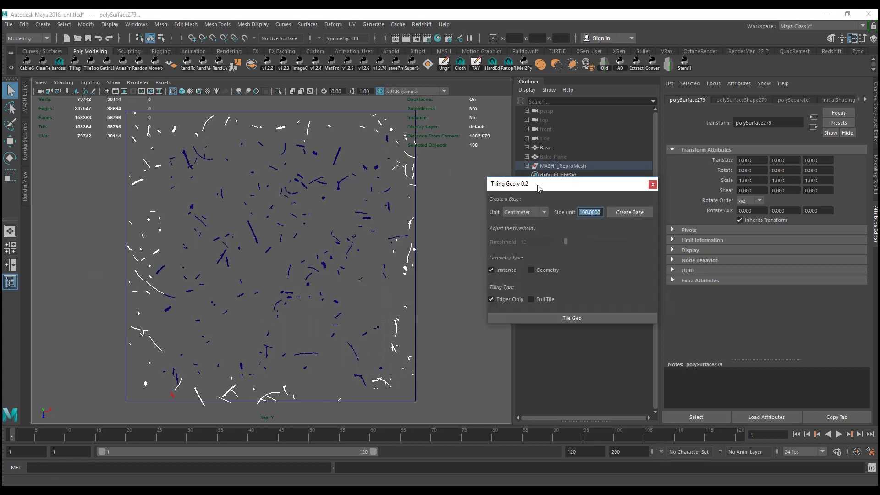
left_click(535, 316)
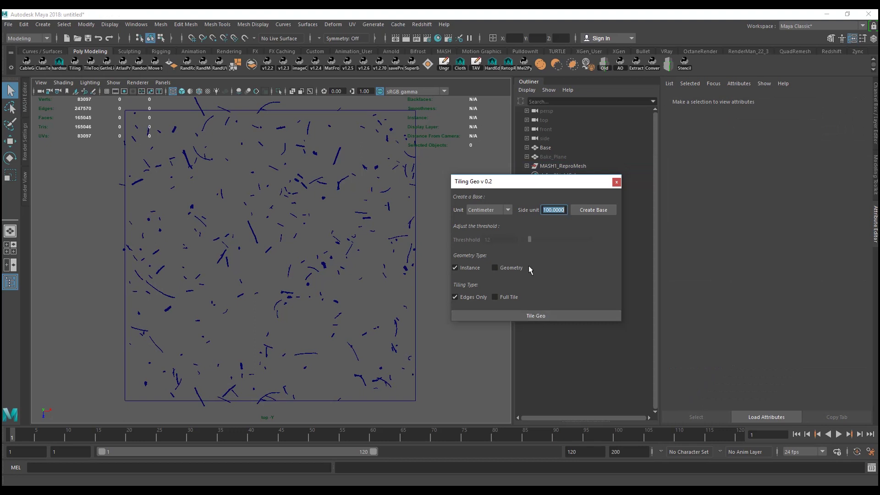
left_click_drag(549, 182, 444, 182)
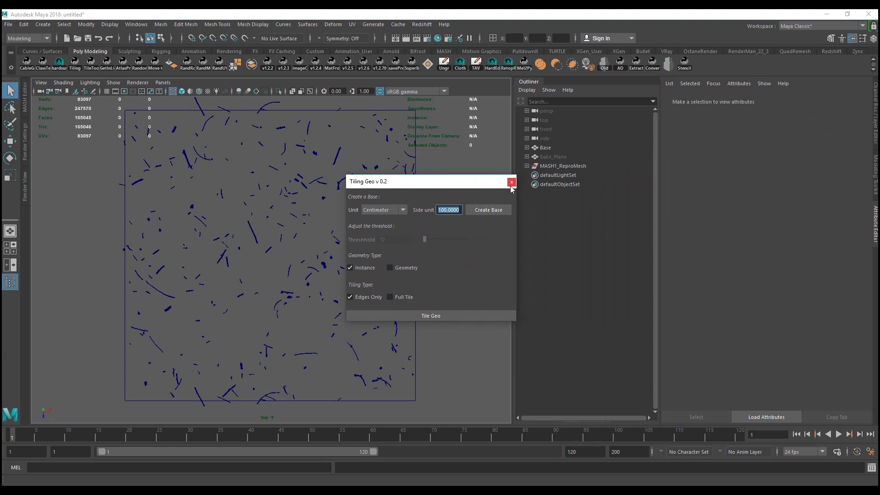
left_click(512, 182)
Step: Combine the MASH1_ReproMesh pieces into MASH1_ReproMesh1 and return to the perspective view
left_click(586, 167)
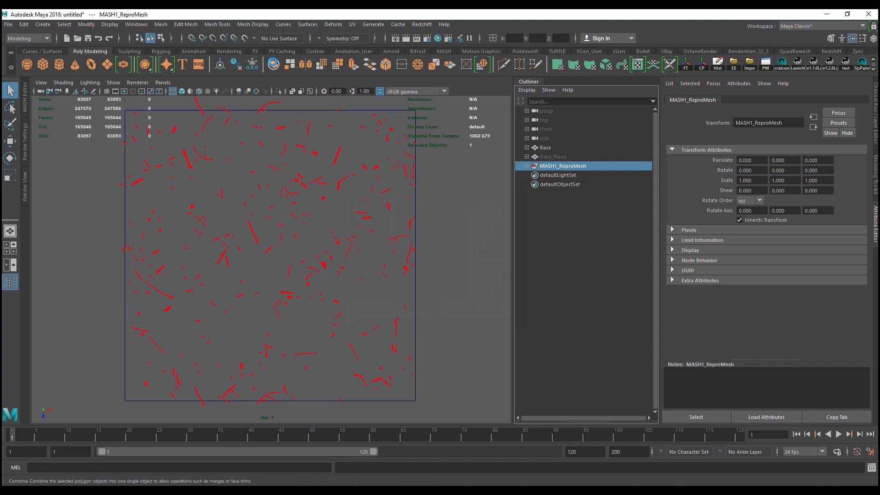
left_click(274, 65)
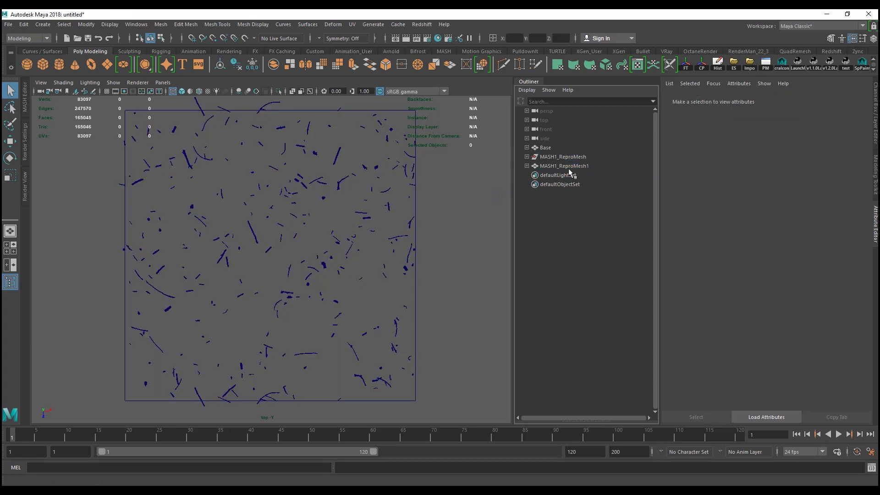
key("space")
key("space")
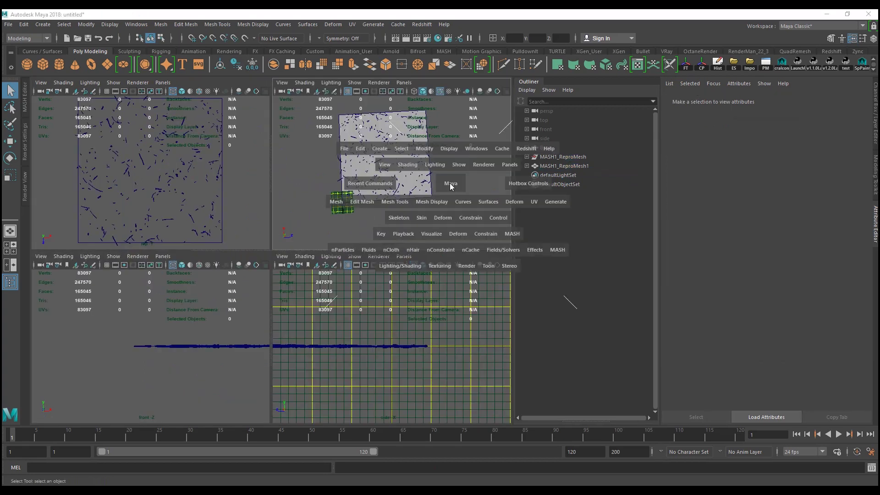
Step: Load the Turtle.mll plug-in through the Plug-in Manager from Render Settings
left_click_drag(431, 275, 409, 236, "alt")
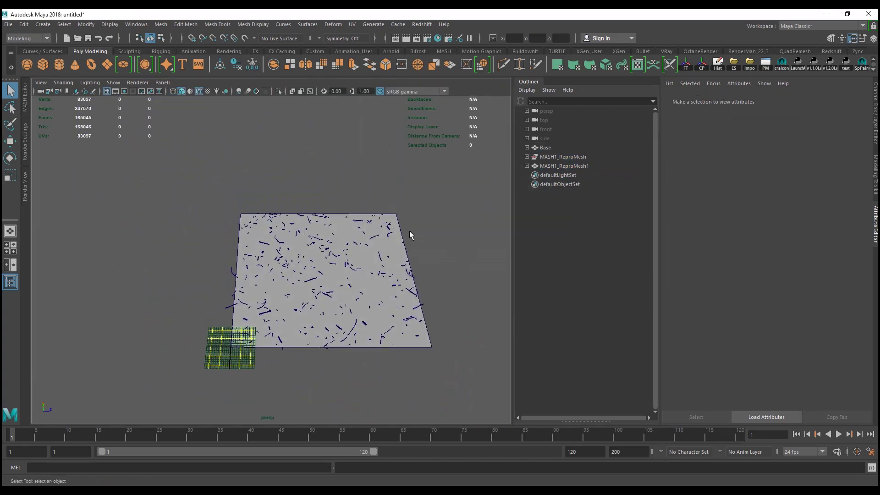
left_click(26, 158)
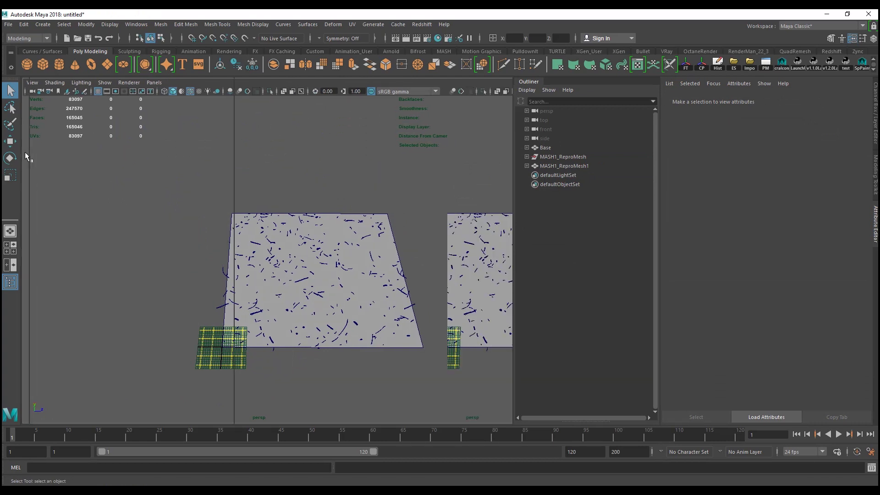
left_click(100, 113)
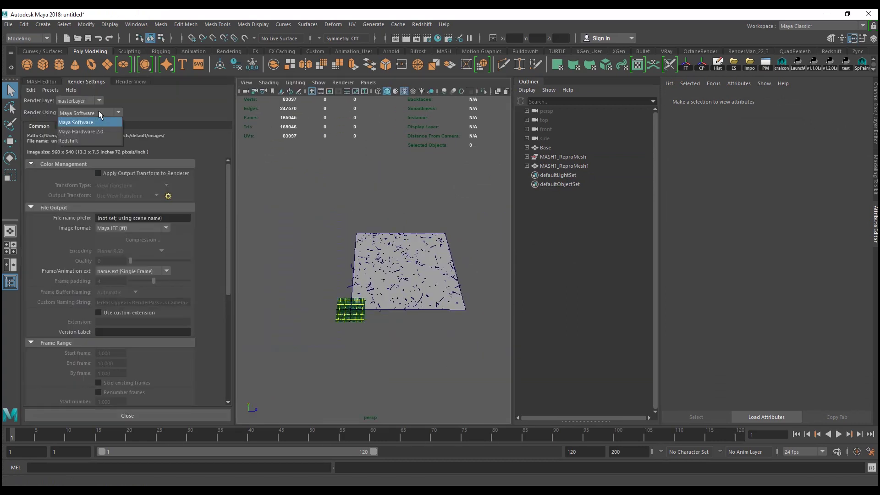
left_click(101, 115)
left_click(766, 66)
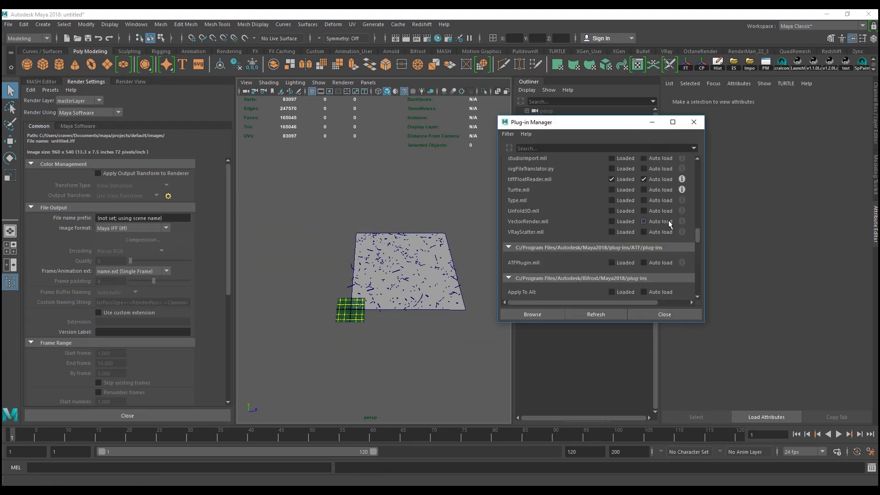
left_click(626, 191)
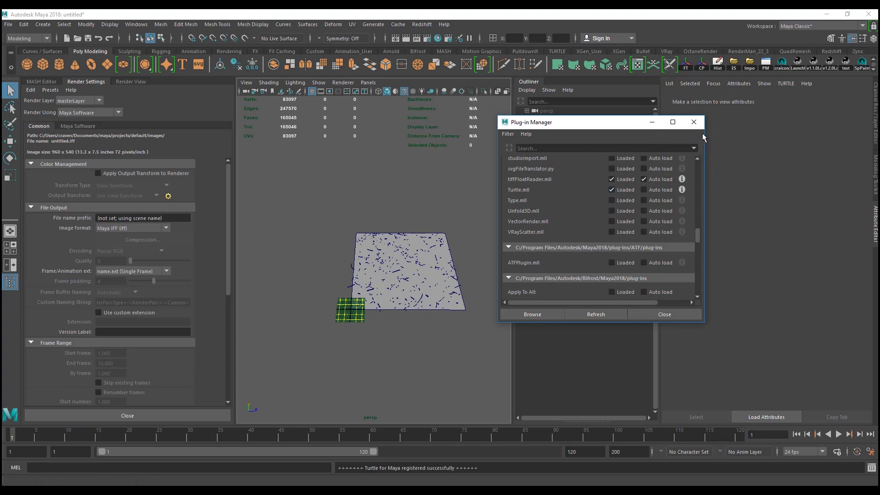
left_click(694, 123)
Step: Set Render Using to TURTLE and select the leftover MASH1_ReproMesh group
left_click(95, 113)
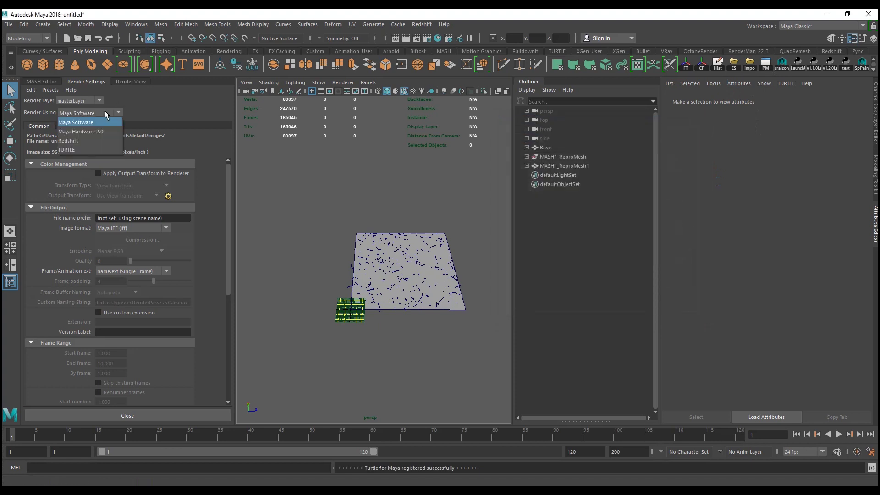
left_click(102, 151)
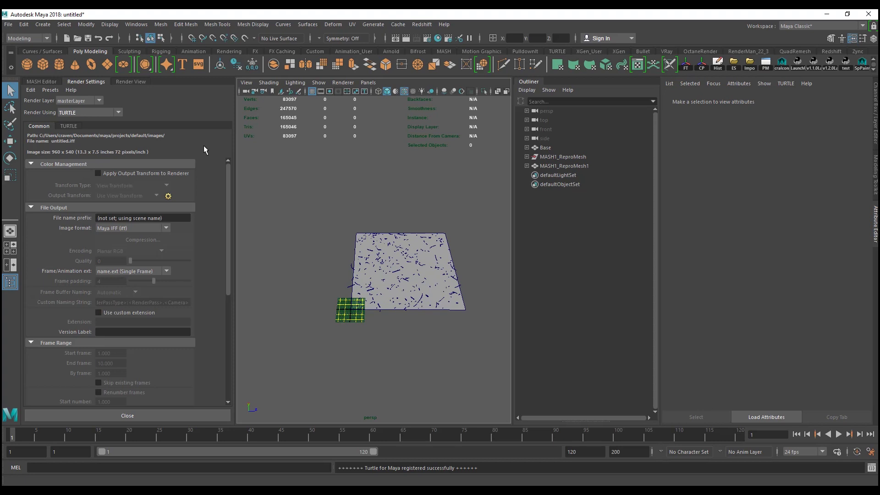
left_click(578, 159)
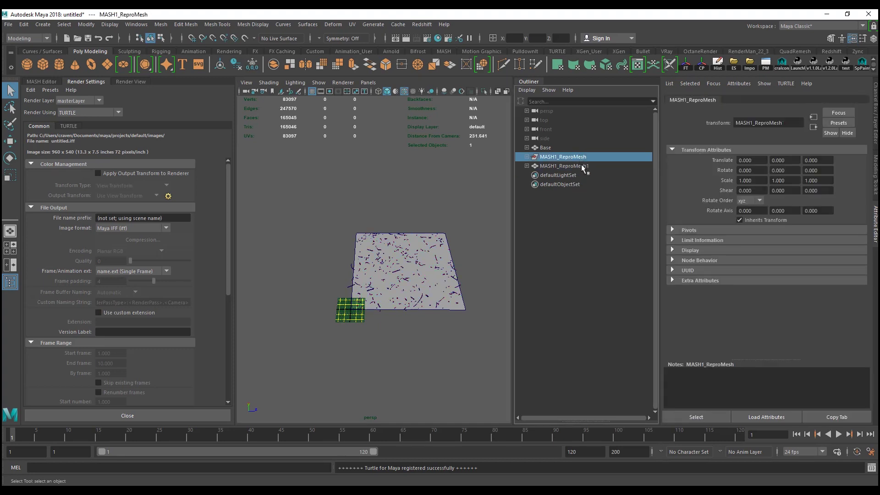
Step: Delete the leftover MASH1_ReproMesh group; bake target: Base plane; source: twig mesh MASH1_ReproMesh1
key("Delete")
left_click(586, 159)
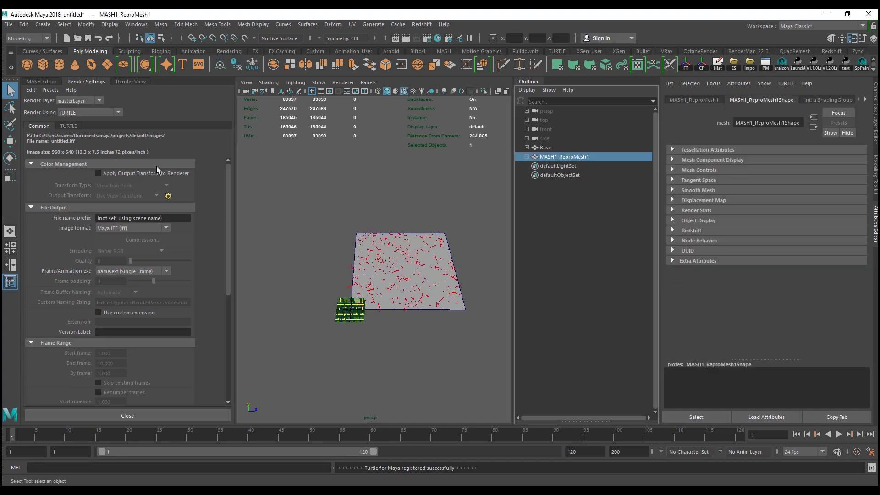
left_click(69, 126)
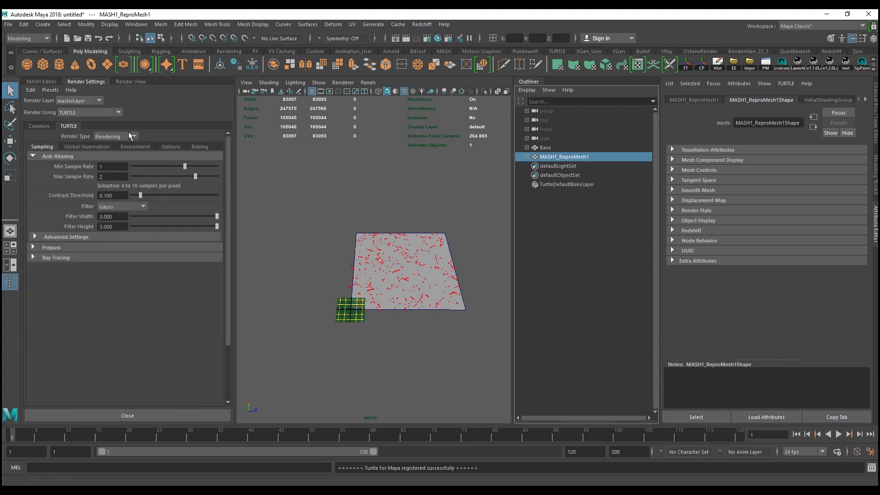
left_click(203, 145)
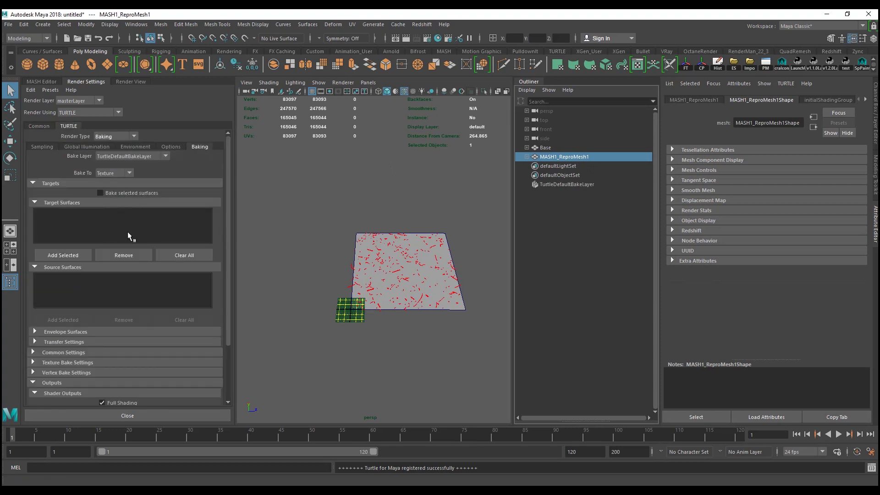
left_click(550, 147)
left_click(57, 255)
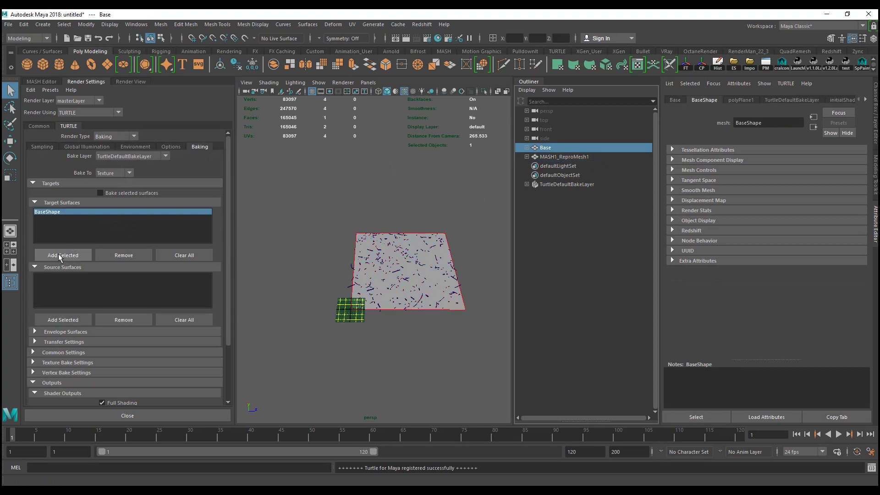
left_click(568, 157)
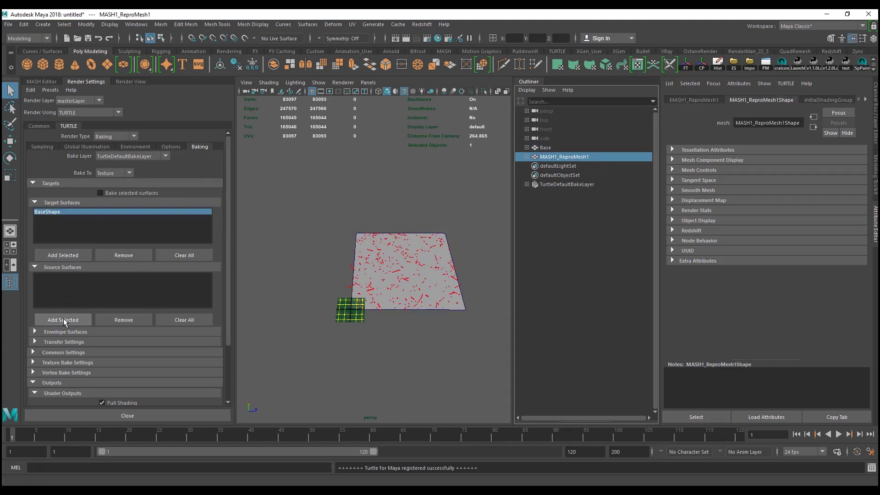
left_click(64, 320)
Step: In Common Settings, turn off Orthogonal Reflections, Bake Shadows and Bake Alpha
scroll(60, 302, "down", 3)
left_click(59, 286)
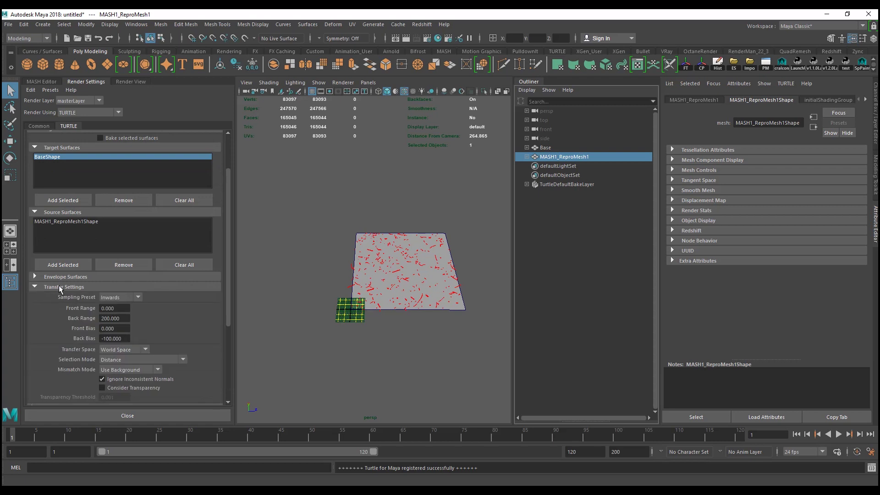
left_click(67, 275)
scroll(200, 327, "down", 9)
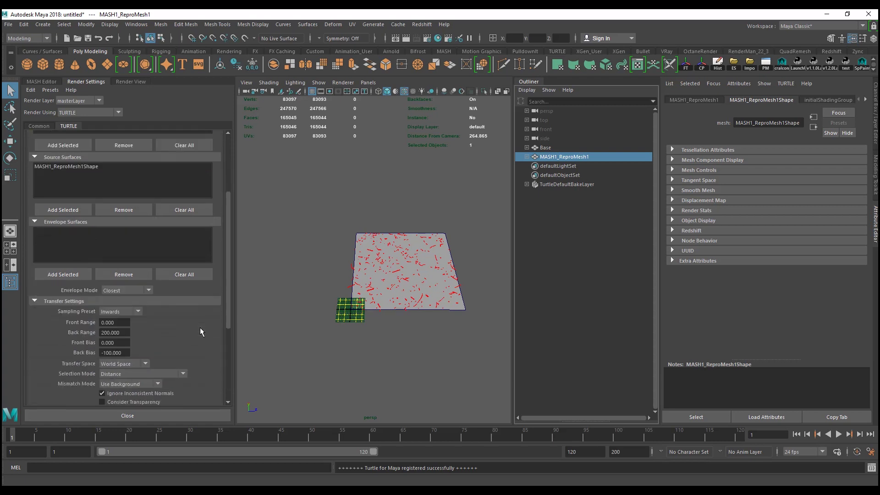
left_click(44, 313)
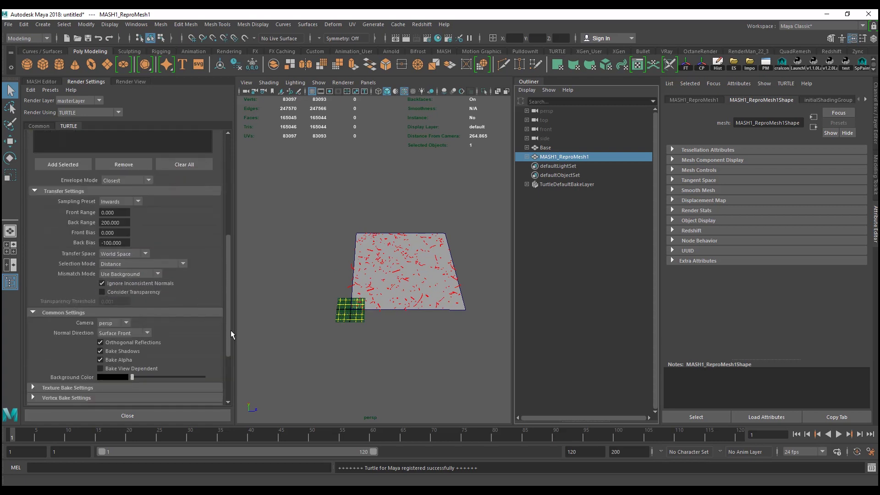
scroll(207, 330, "down", 3)
left_click(130, 288)
left_click(127, 295)
left_click(126, 304)
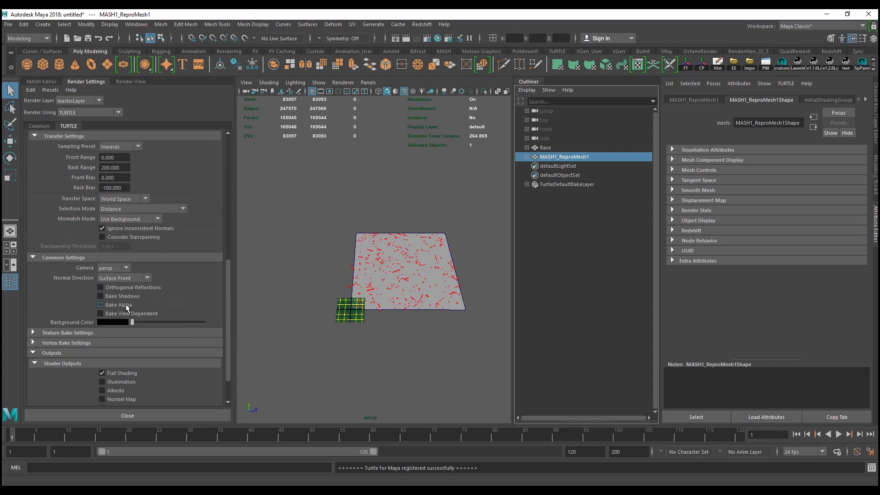
Step: Turn off Save to File in the texture bake settings
scroll(137, 305, "down", 2)
left_click(65, 291)
scroll(200, 301, "down", 3)
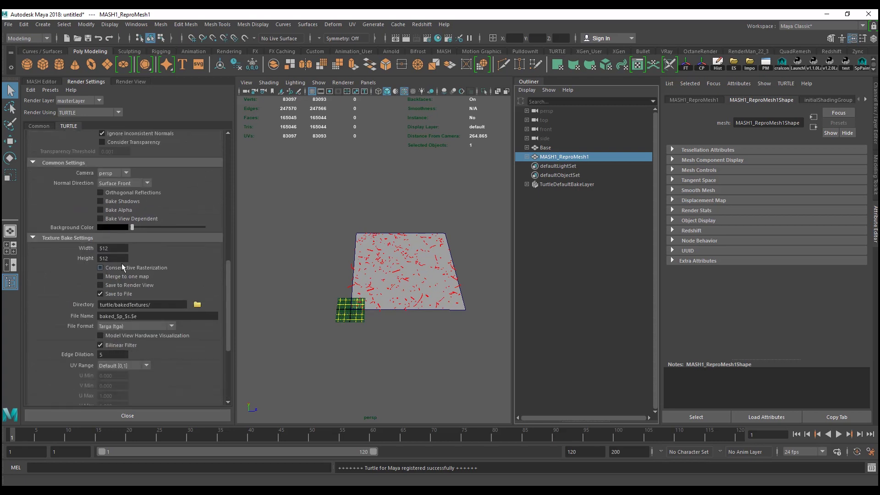
scroll(187, 274, "down", 3)
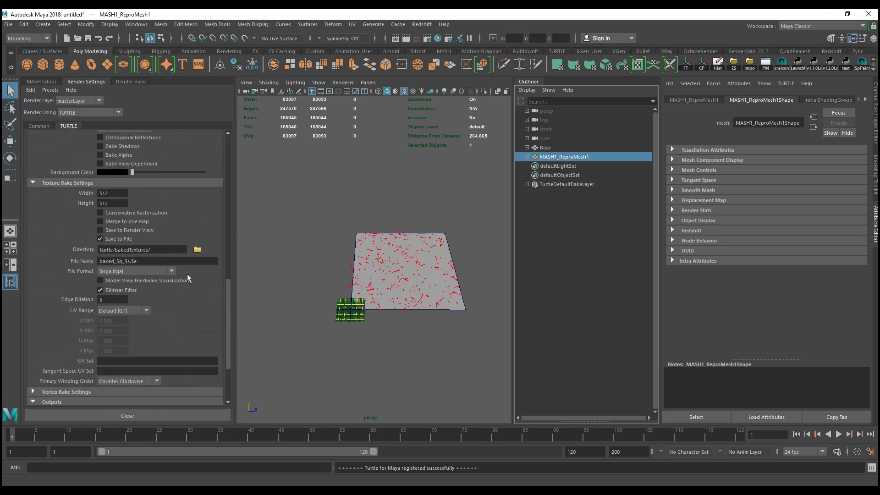
left_click(111, 240)
scroll(207, 300, "down", 5)
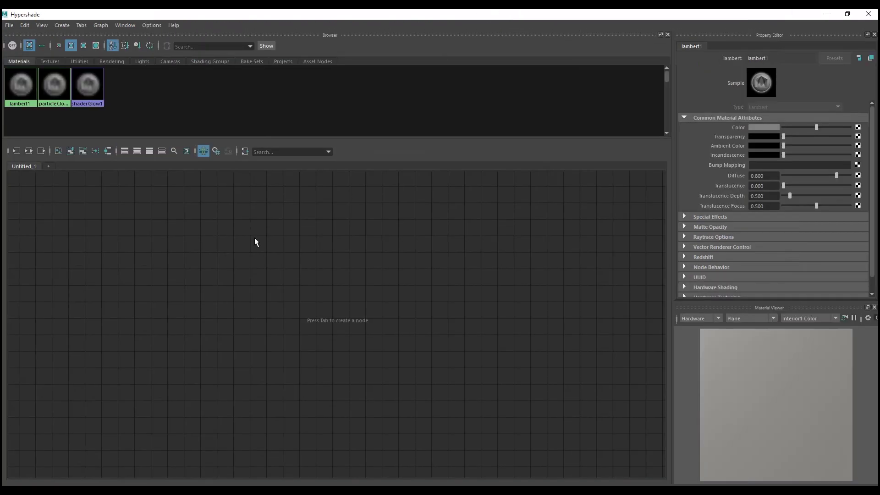
Step: Create a new lambert material node in the Hypershade graph
left_click(332, 282)
key("Tab")
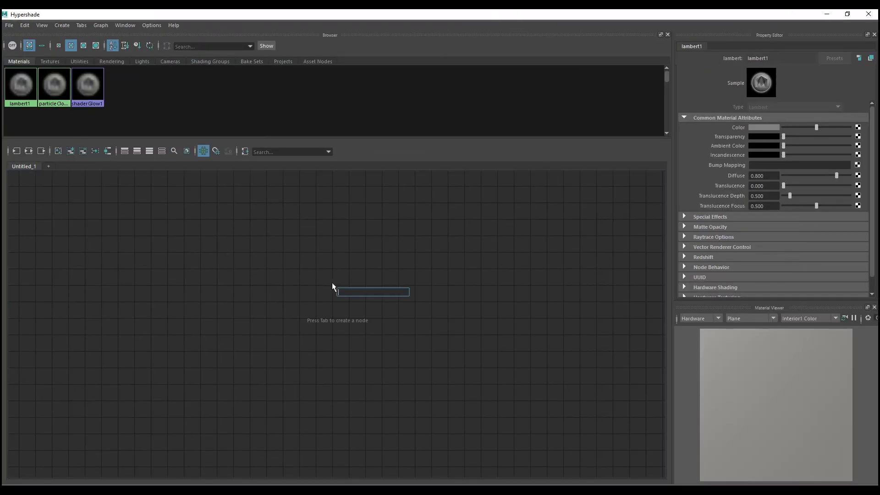
type("lamb")
key("Down")
key("Return")
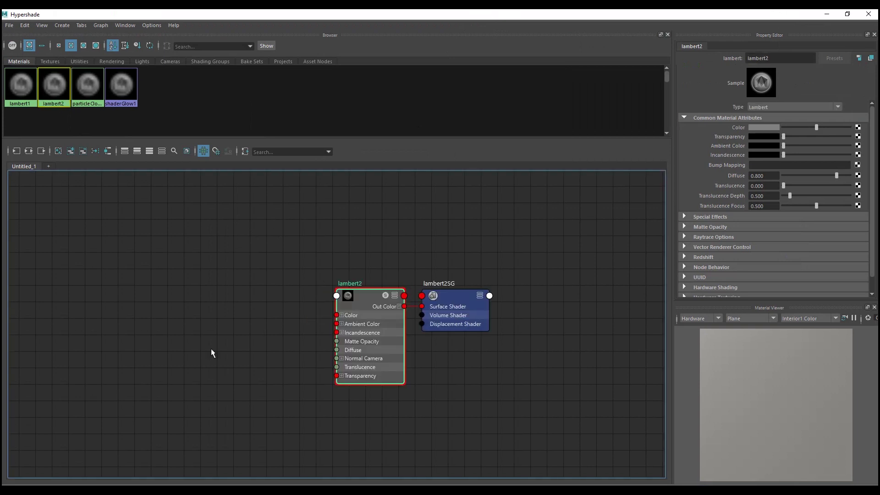
Step: Bring the twig Albedo and Normal textures into the graph and arrange them on the left
key("alt+Tab")
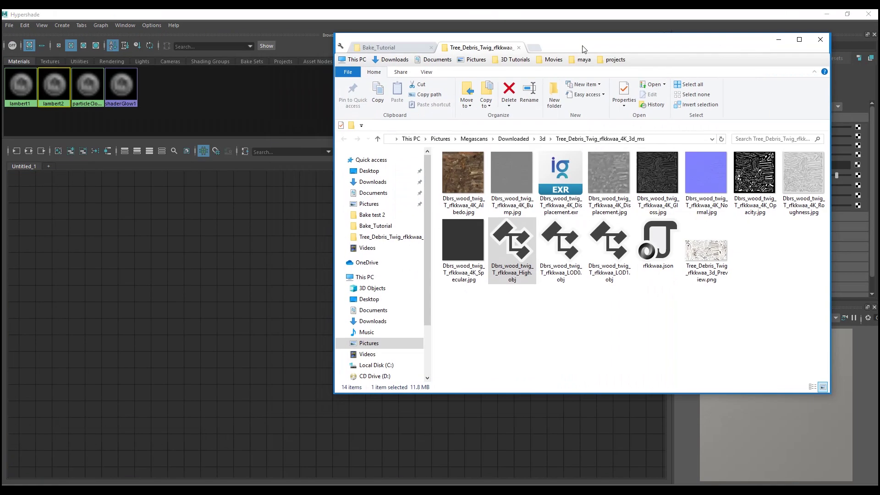
left_click(474, 191)
left_click_drag(476, 191, 257, 275)
left_click_drag(716, 188, 243, 366)
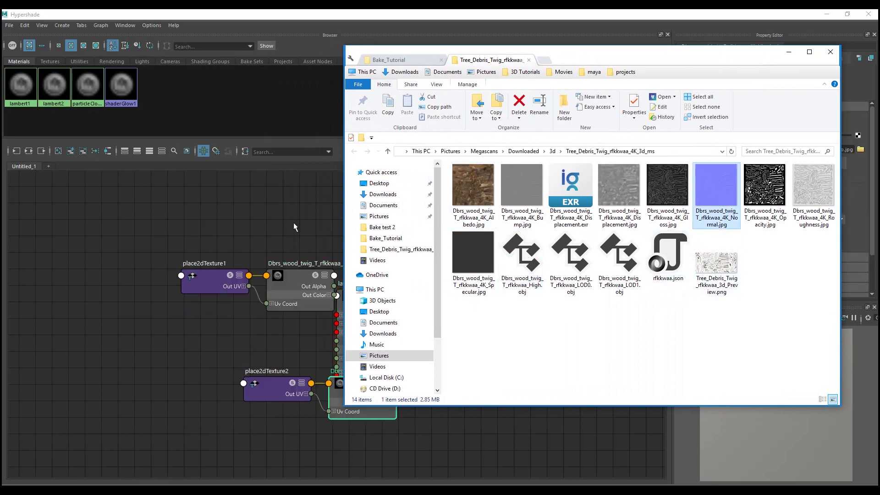
left_click(255, 266)
left_click(293, 275)
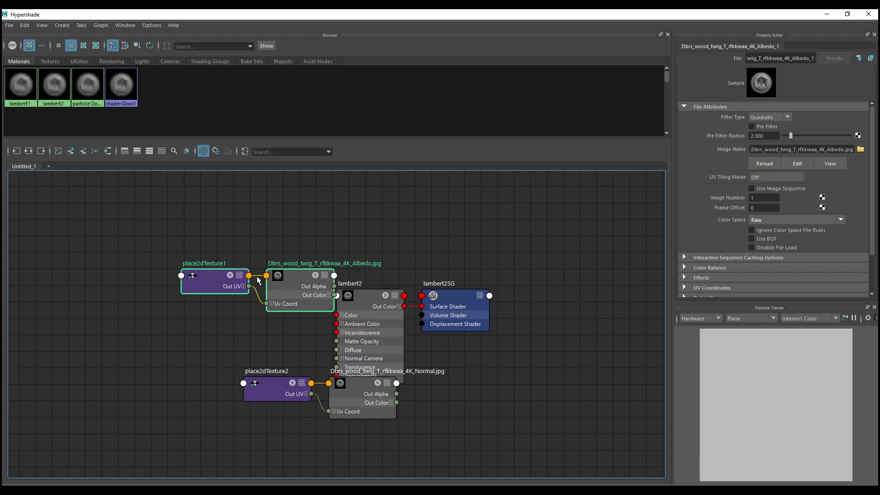
left_click_drag(296, 274, 255, 268)
left_click_drag(352, 457, 280, 395)
left_click_drag(346, 389, 248, 382)
left_click(277, 343)
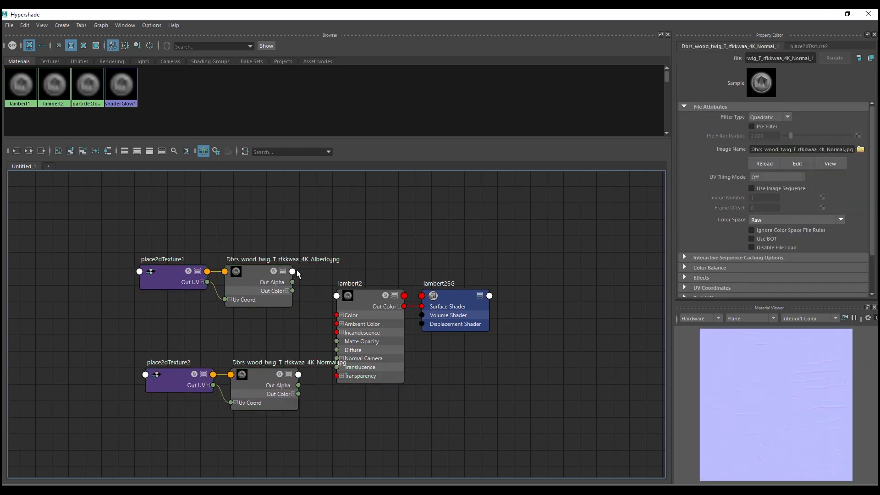
Step: Wire Albedo into lambert2 Color, set Diffuse 1, Translucence Focus 0, and Albedo Filter Type Off
left_click_drag(292, 290, 337, 315)
left_click(367, 342)
left_click_drag(836, 177, 851, 176)
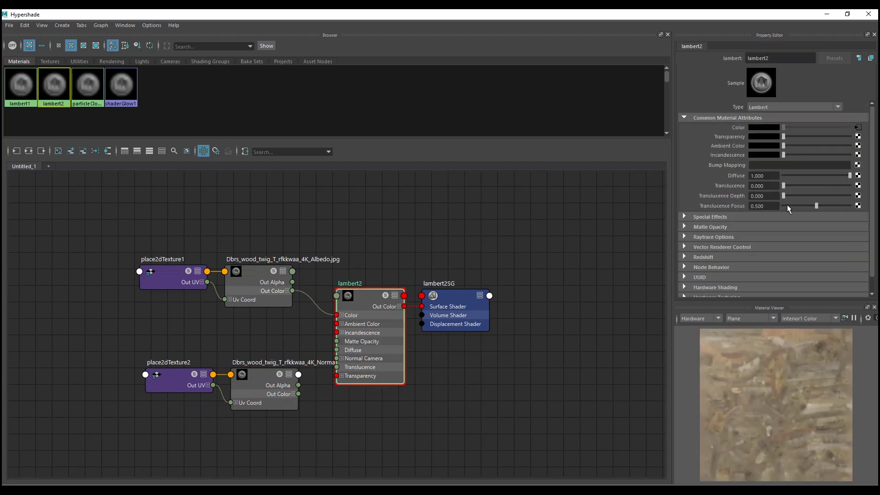
left_click_drag(787, 205, 767, 206)
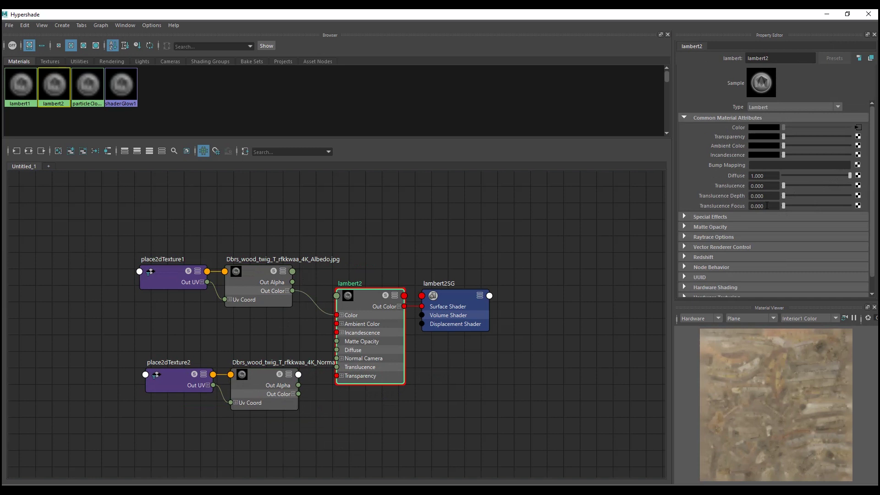
left_click(260, 281)
left_click(775, 118)
left_click(771, 127)
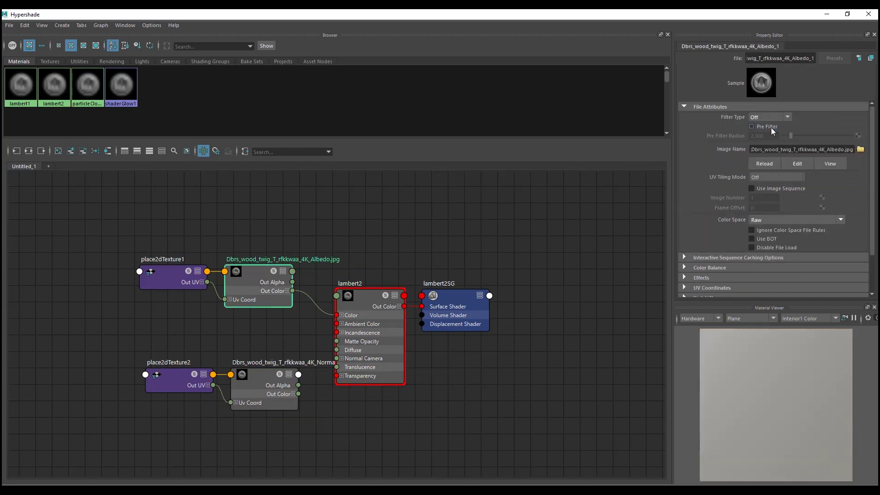
Step: Assign lambert2 to the MASH1_ReproMesh1 twig mesh
mouse_move(496, 13)
left_mouse_down()
mouse_move(537, 342)
mouse_move(498, 10)
left_mouse_up()
left_click(579, 157)
right_click(363, 293)
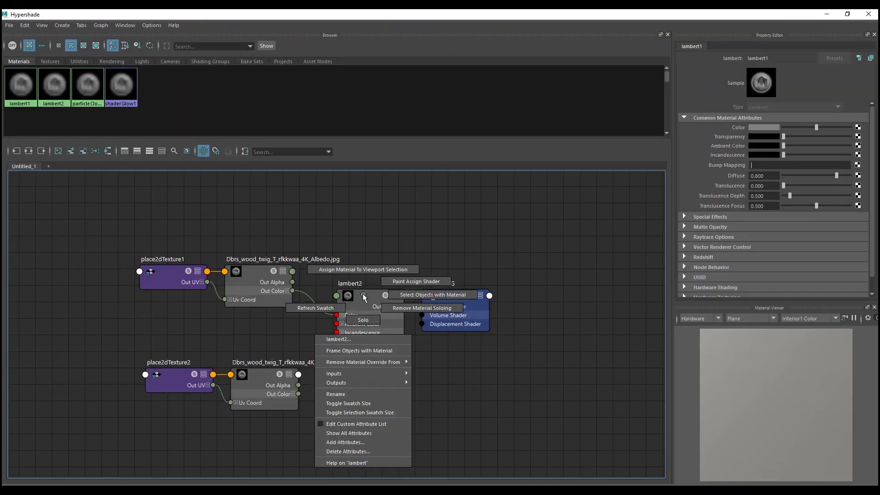
left_click(374, 270)
left_click(827, 14)
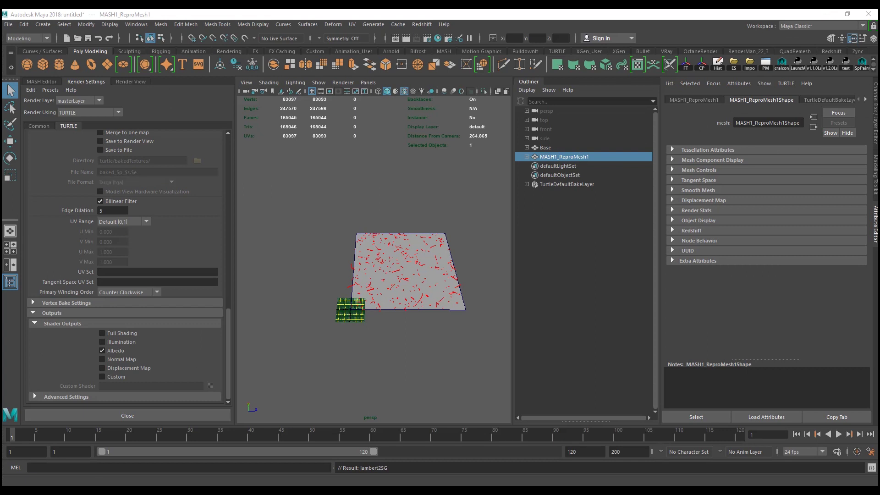
Step: Render a 512 x 512 Turtle bake preview of the twig albedo in a widened Render View
scroll(184, 357, "up", 5)
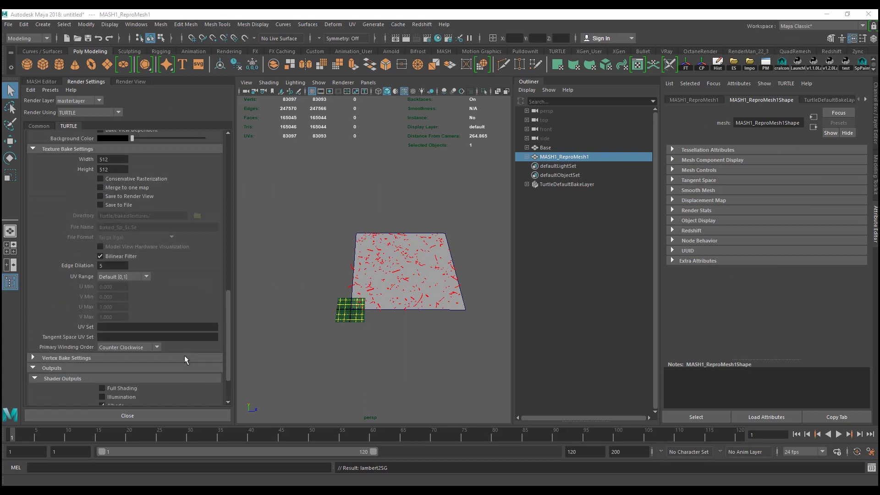
left_click(130, 81)
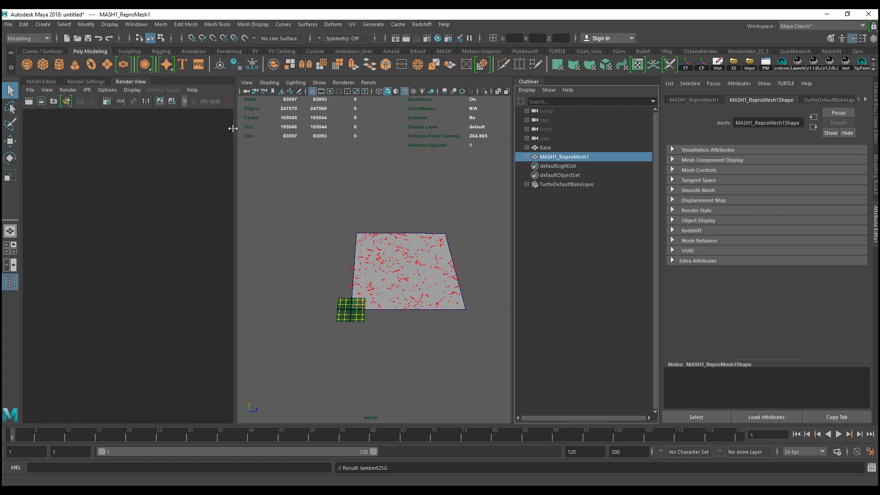
left_click_drag(233, 128, 283, 133)
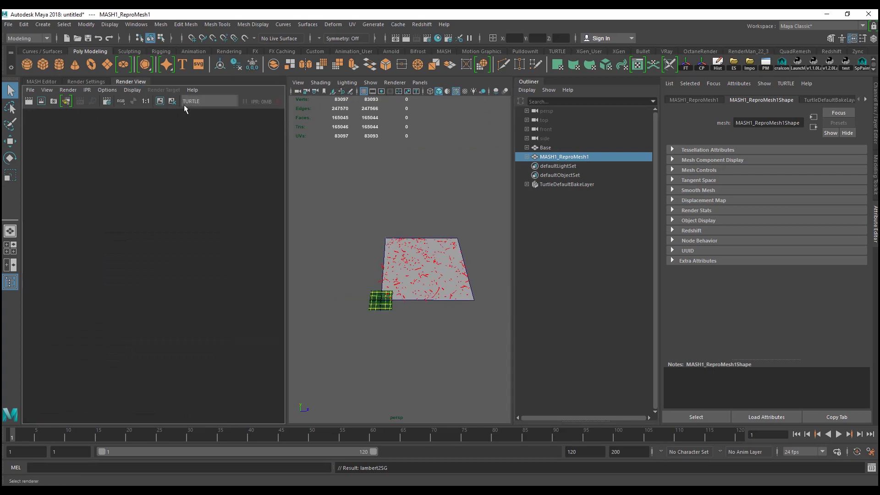
left_click(29, 102)
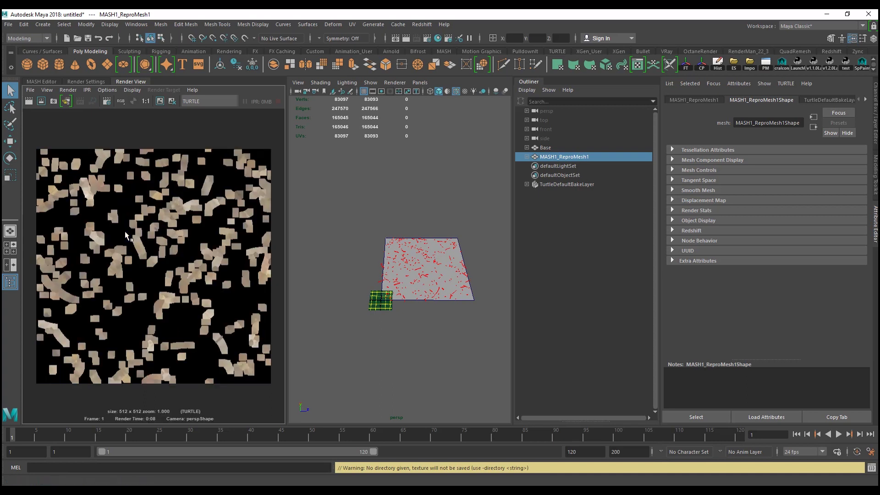
scroll(192, 315, "up", 2)
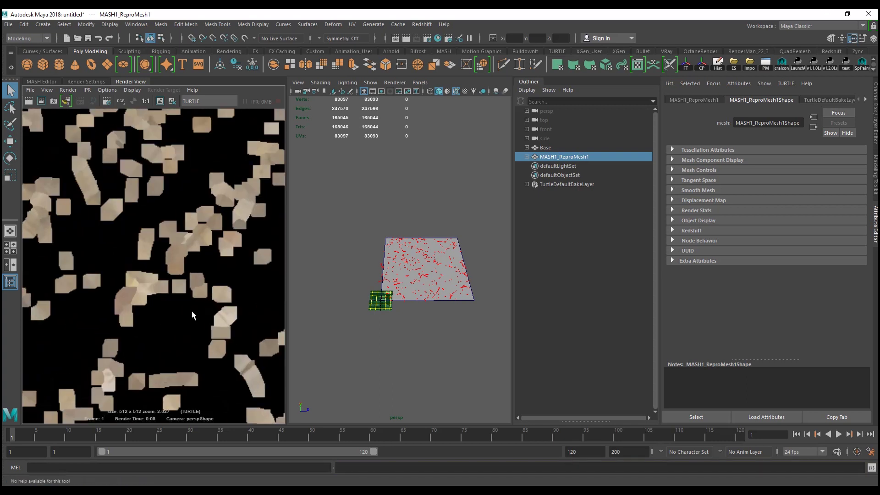
scroll(192, 315, "down", 2)
scroll(192, 315, "up", 1)
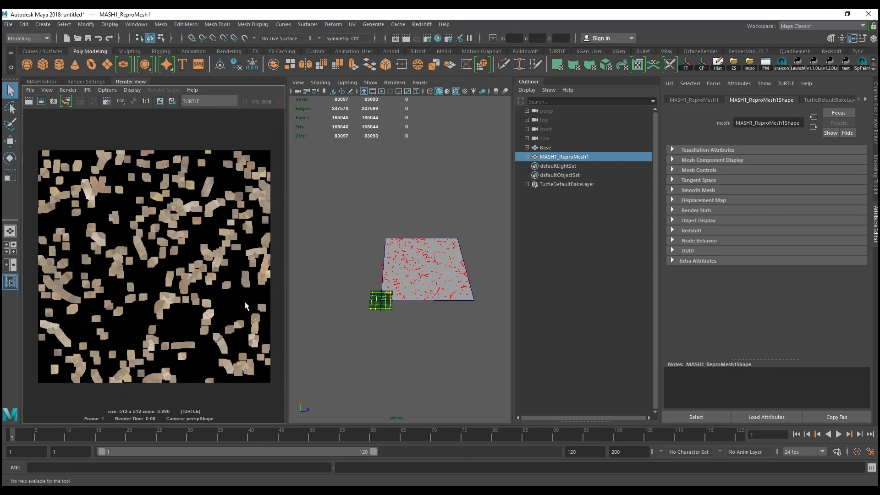
Step: Set Texture Bake Width and Height to 4096 and re-enable Save to File
left_click(87, 82)
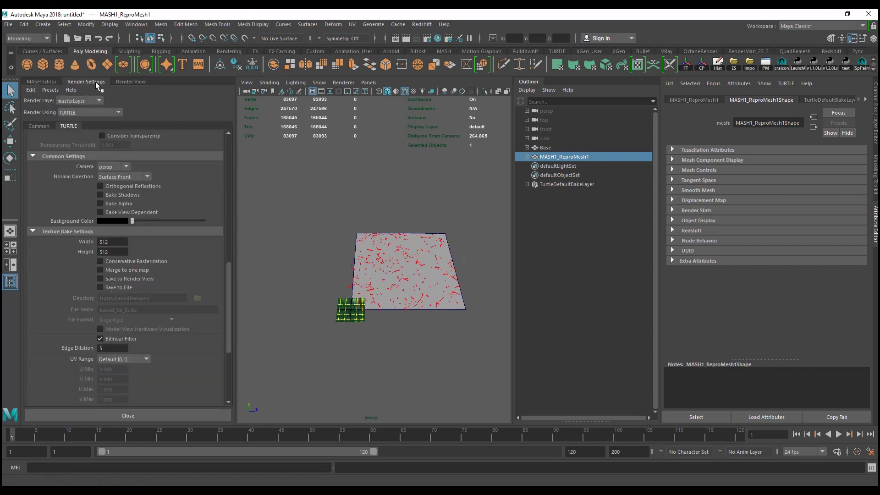
double_click(112, 241)
type("4096")
key("Tab")
type("4096")
key("Return")
left_click(117, 288)
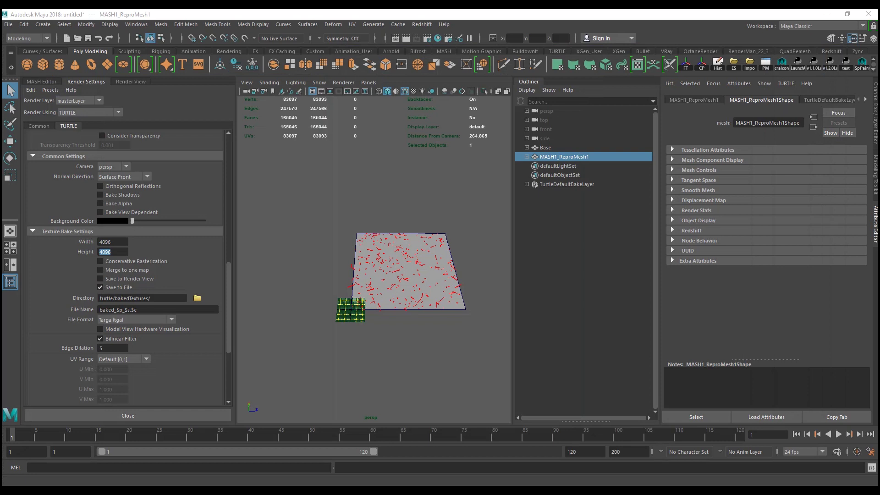
Step: Set the bake Directory to images/Bake_Tutorial/ and File Name to Twigs_Debris_4K_Albedo
left_click(161, 298)
type("images/Bake_Tutorial/")
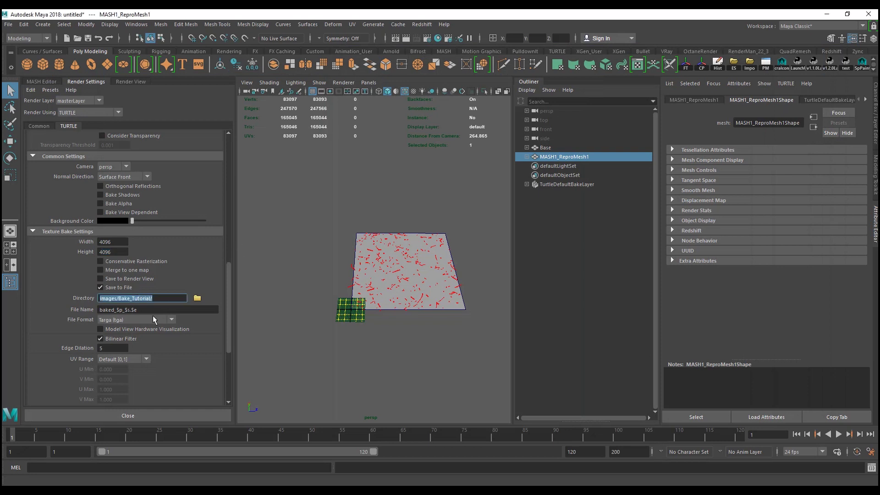
left_click_drag(130, 310, 23, 312)
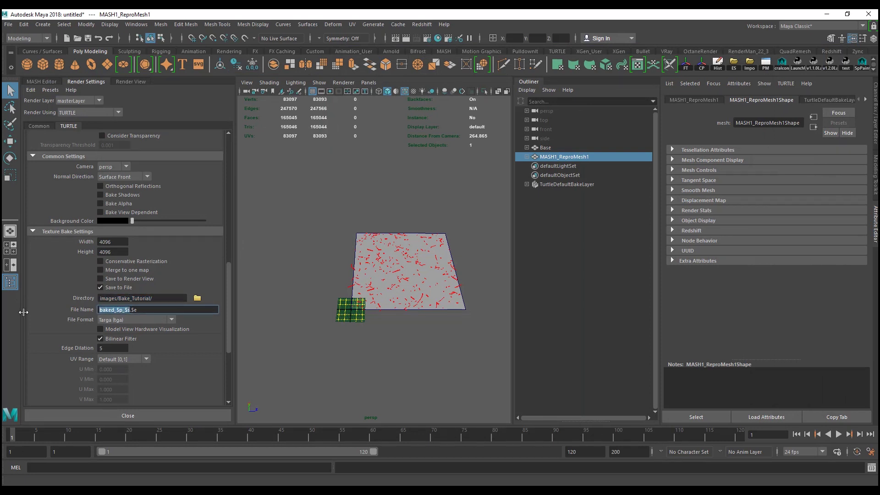
type("Twigs_Debris_4K_Albedo")
Step: Turn off Bilinear Filter for the baked texture
left_click(114, 337)
left_click(125, 348)
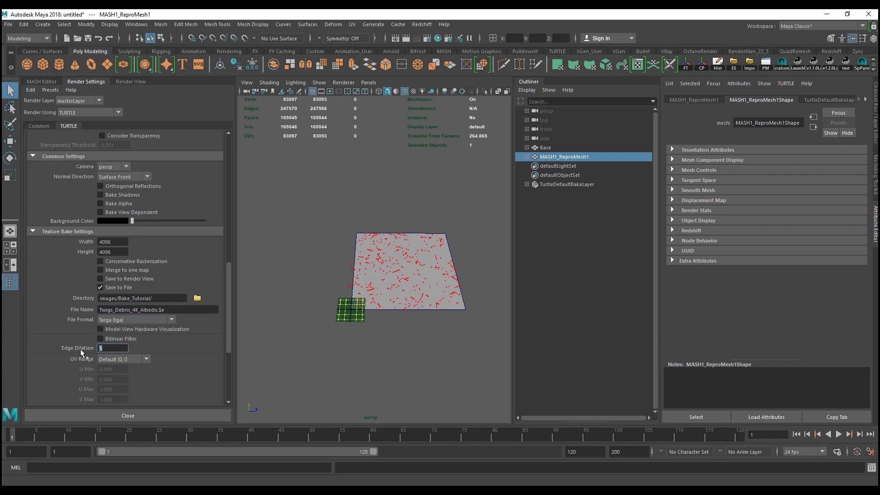
scroll(186, 368, "down", 3)
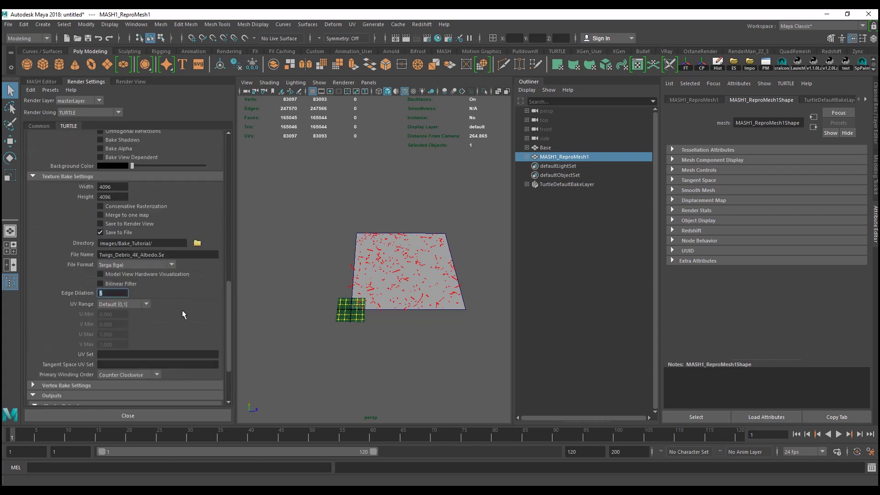
scroll(190, 338, "down", 4)
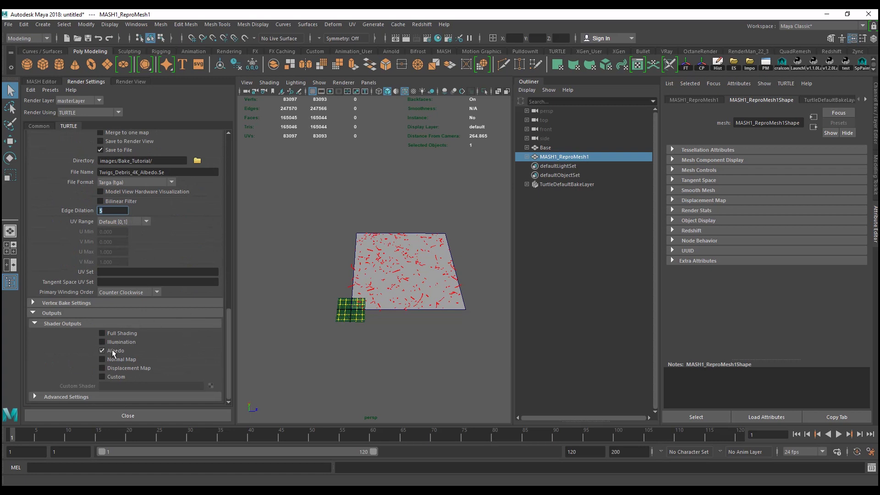
left_click(123, 81)
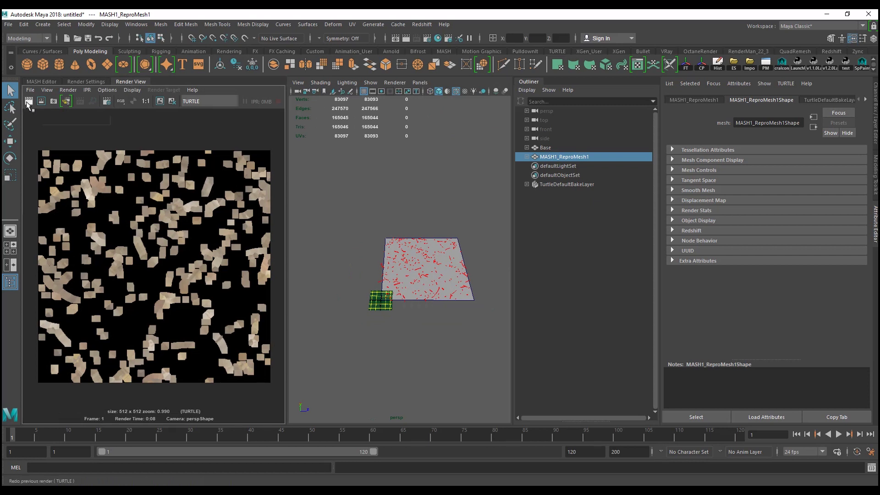
Step: Rename the bake output to Twigs_Debris_4K_Normal.$e, keeping PNG format
left_click(648, 415)
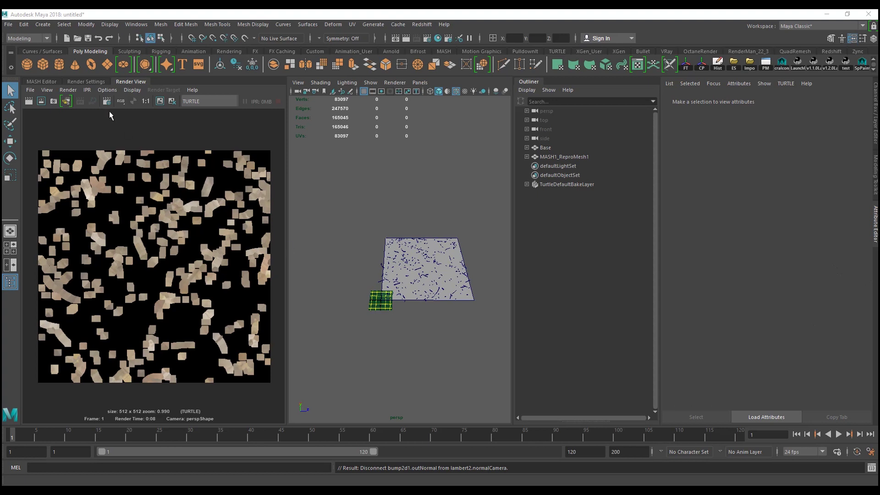
left_click(91, 83)
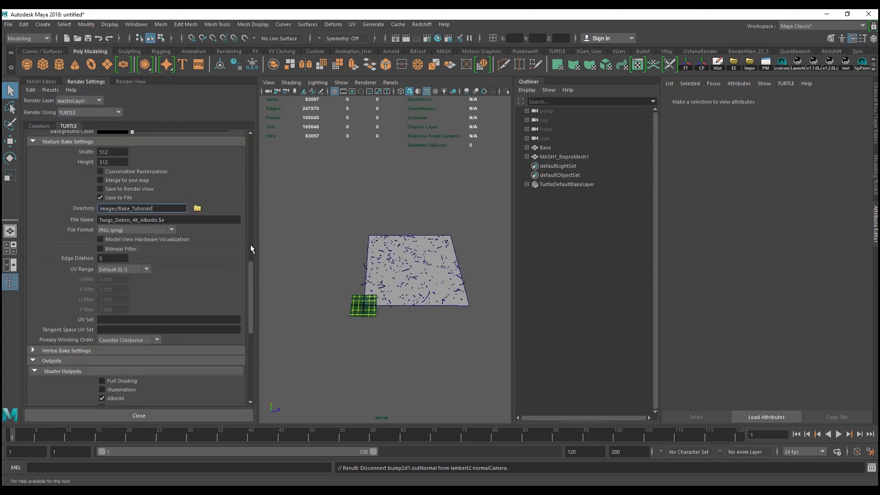
left_click_drag(140, 219, 157, 219)
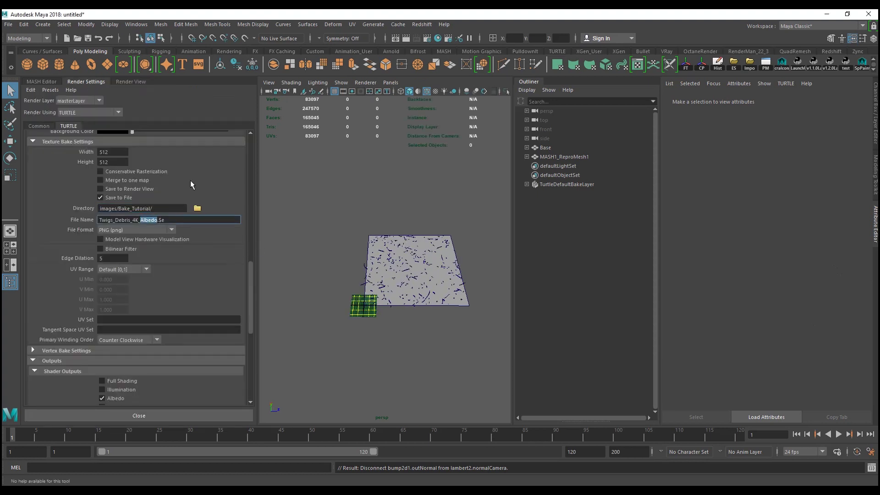
type("M")
type("ormal")
left_click(162, 228)
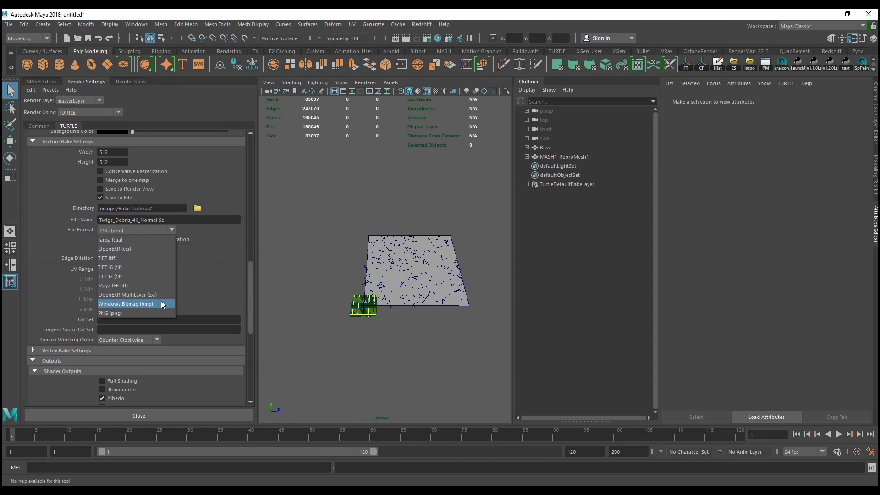
left_click(156, 313)
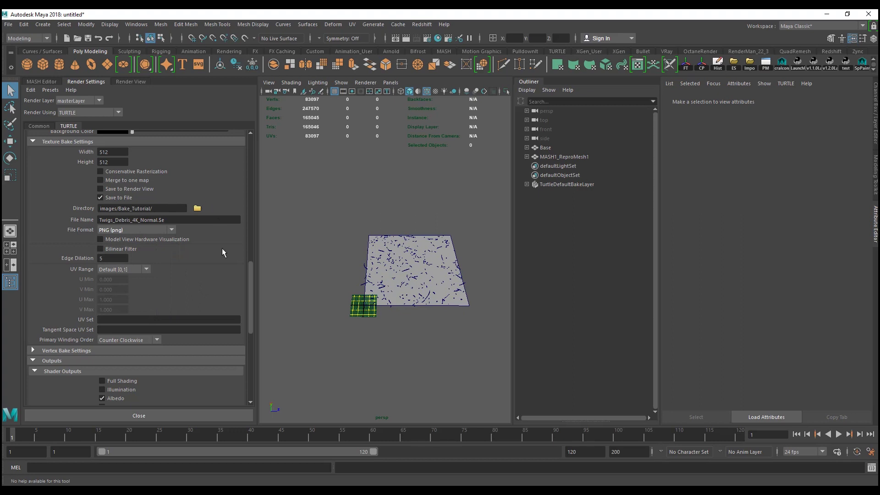
Step: Enable Normal Map baking and disable Albedo
scroll(224, 286, "down", 3)
scroll(226, 285, "down", 4)
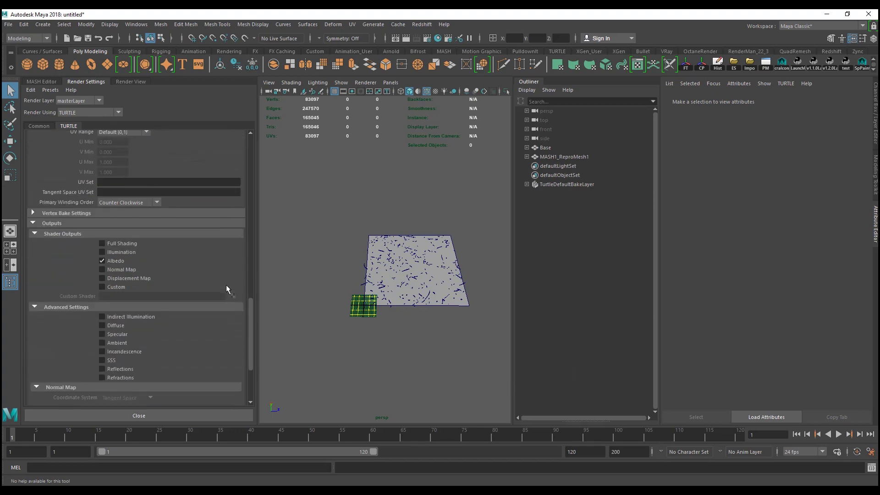
left_click(102, 270)
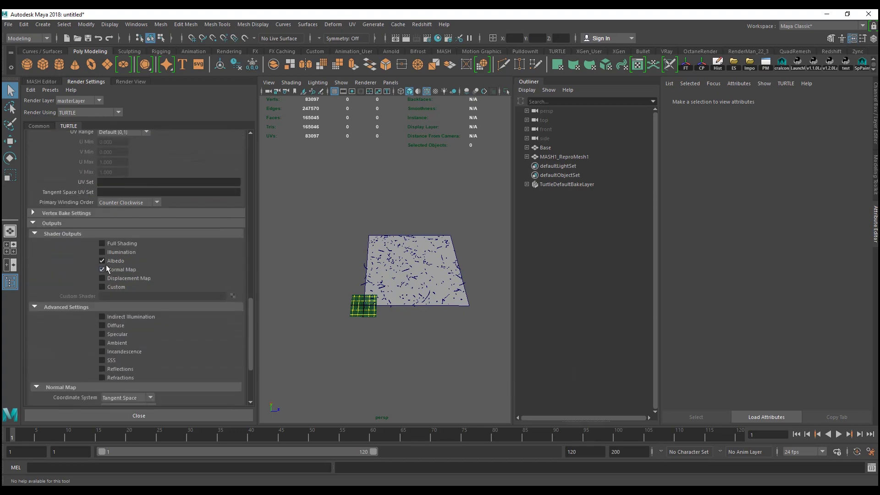
left_click(102, 261)
scroll(183, 346, "down", 4)
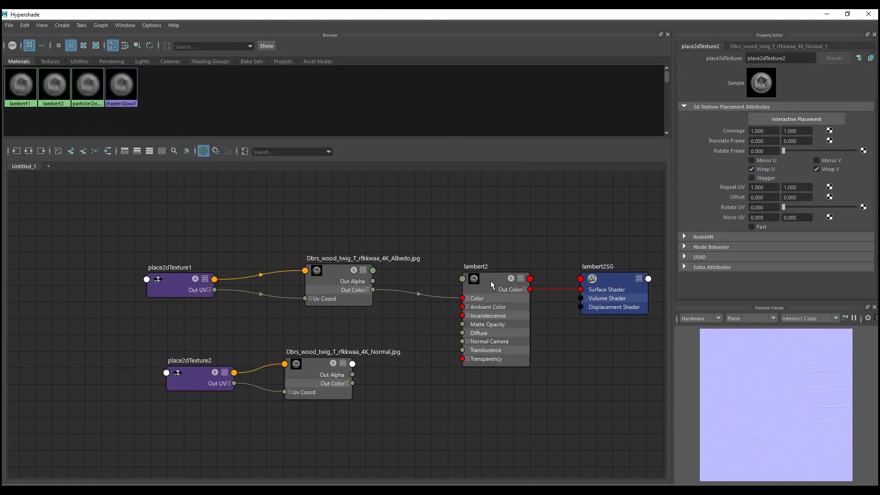
Step: Connect the Normal texture to lambert2 Bump Mapping with bump2d1 as Tangent Space Normals
left_click_drag(491, 281, 491, 266)
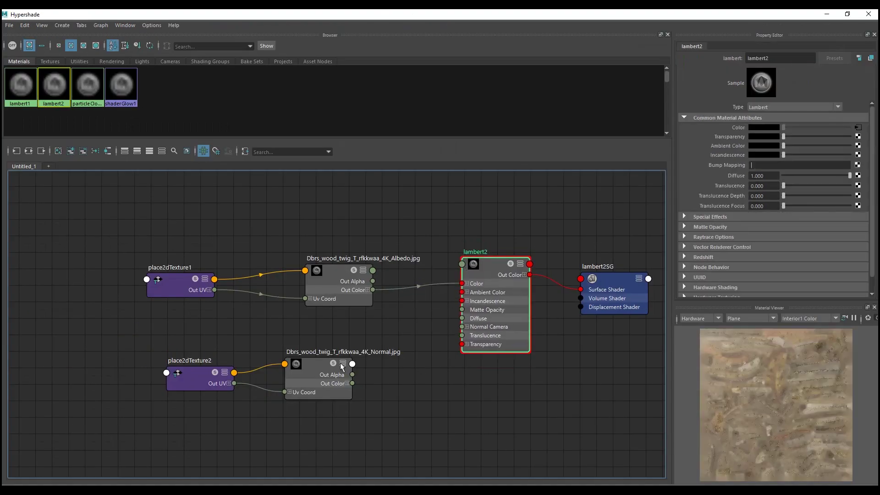
middle_click_drag(730, 161, 730, 161)
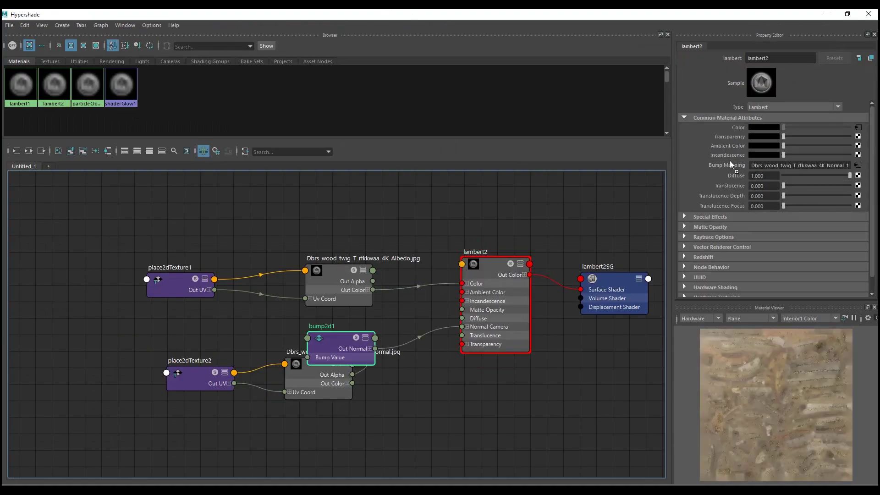
left_click_drag(327, 321, 397, 323)
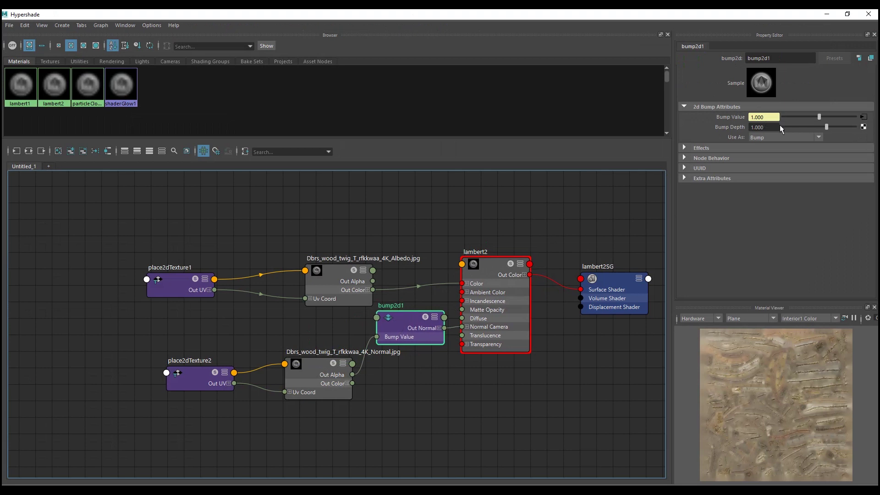
left_click(787, 136)
left_click(782, 153)
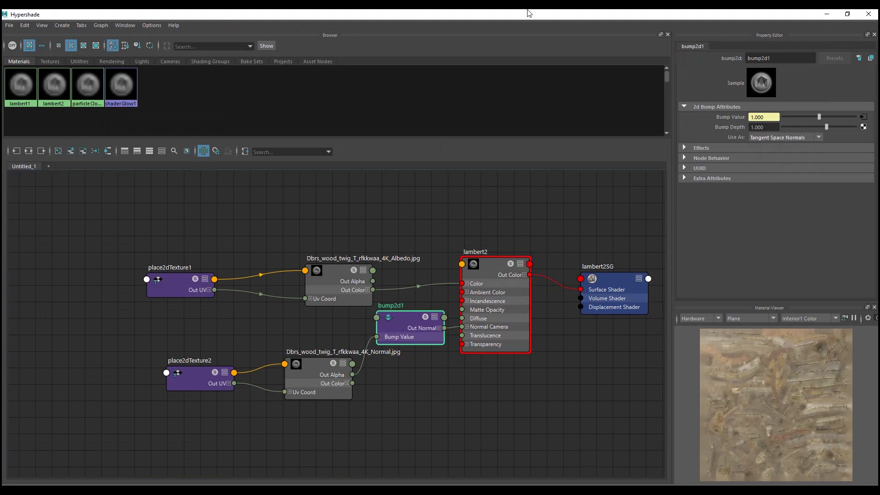
key("super+Down")
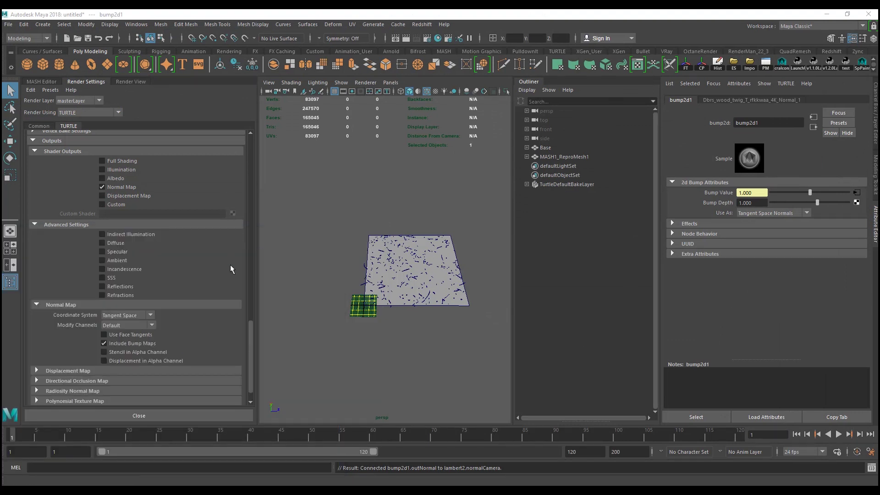
Step: Re-render the Turtle bake to preview the bluish normal map
left_click(131, 83)
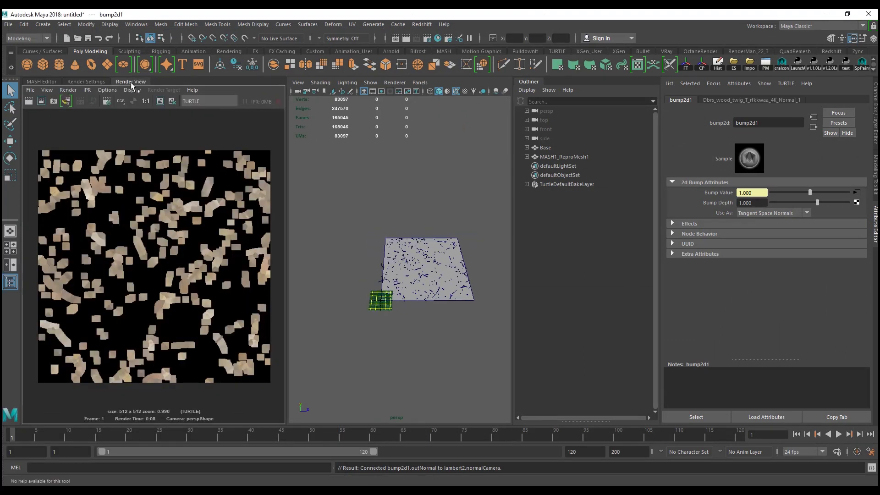
left_click(26, 105)
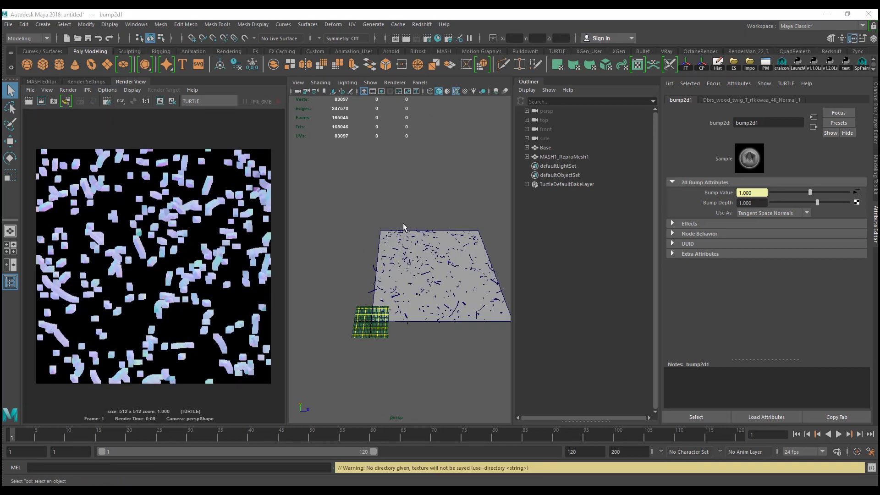
left_click(100, 83)
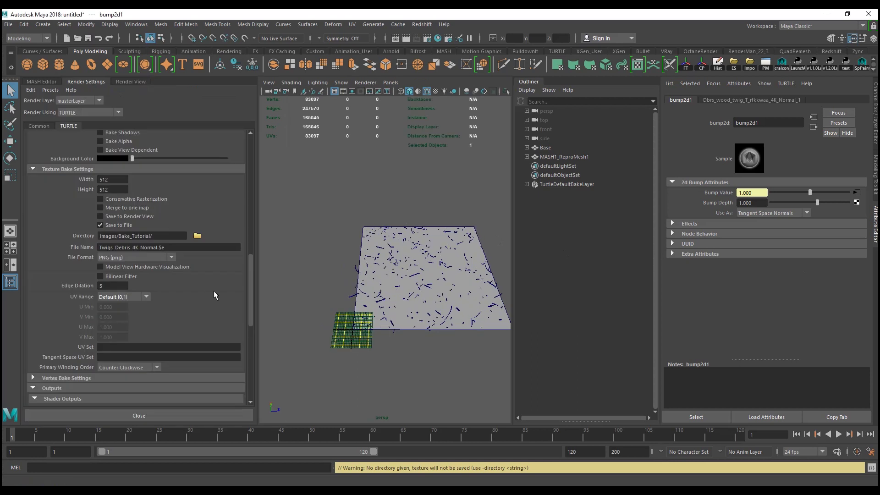
Step: Rename the output to Twigs_Debris_4K_Displacement.$e and enable Displacement Map with its options expanded
left_click_drag(140, 248, 158, 248)
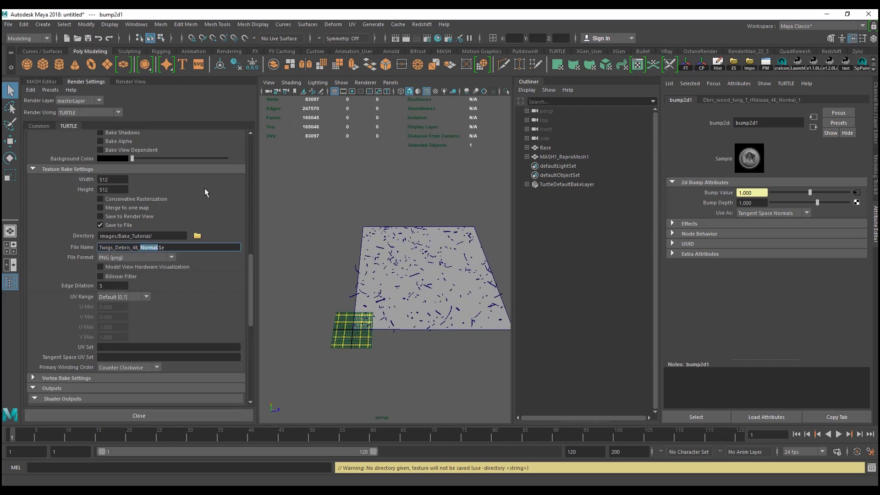
type("Displacement")
key("Return")
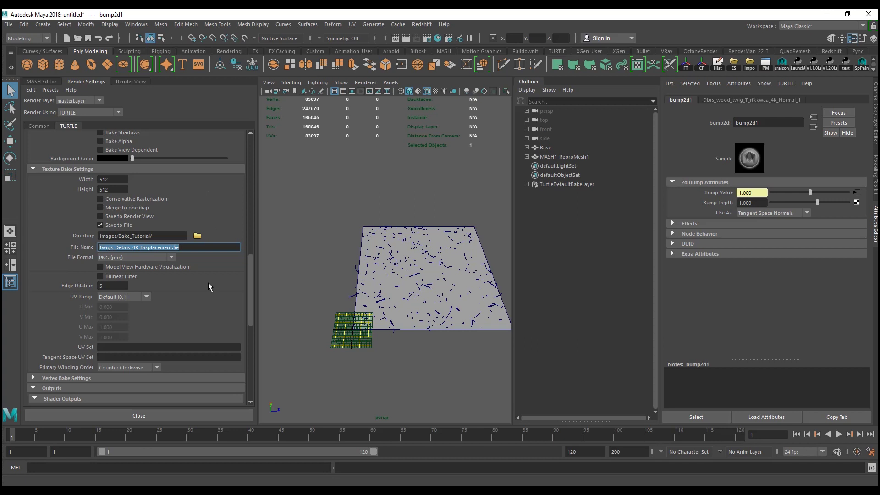
scroll(209, 282, "down", 2)
scroll(206, 282, "down", 6)
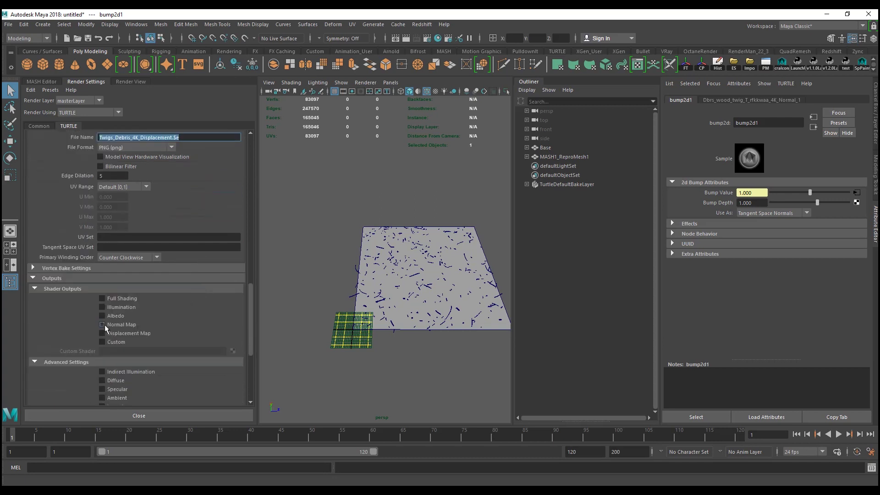
left_click(102, 334)
scroll(205, 313, "down", 10)
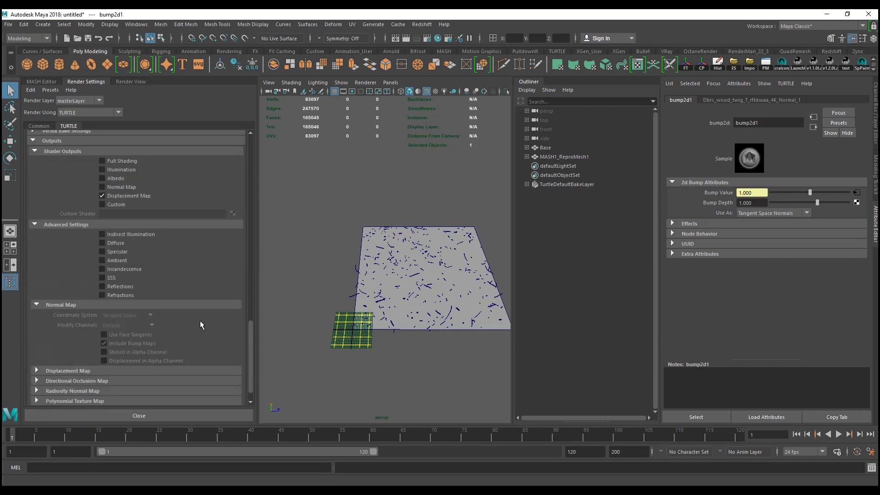
left_click(158, 370)
Step: View the grayscale twig displacement bake in Render View
scroll(223, 371, "down", 2)
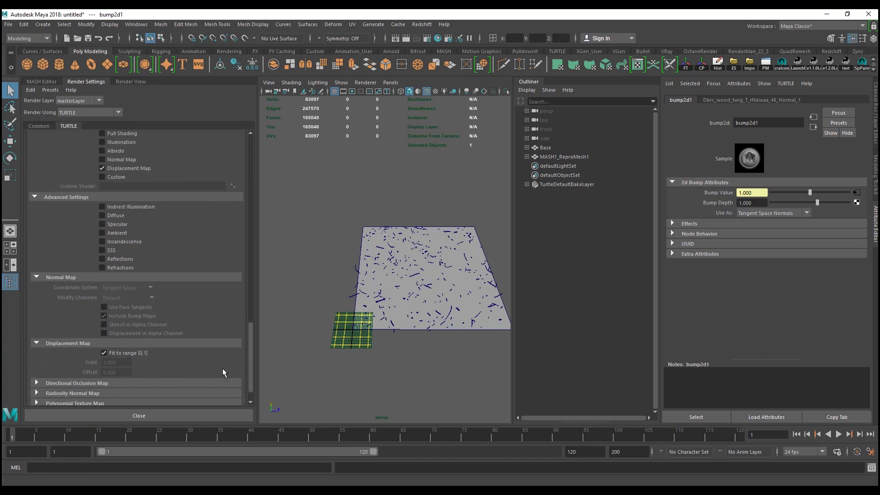
scroll(222, 367, "up", 6)
scroll(222, 372, "up", 2)
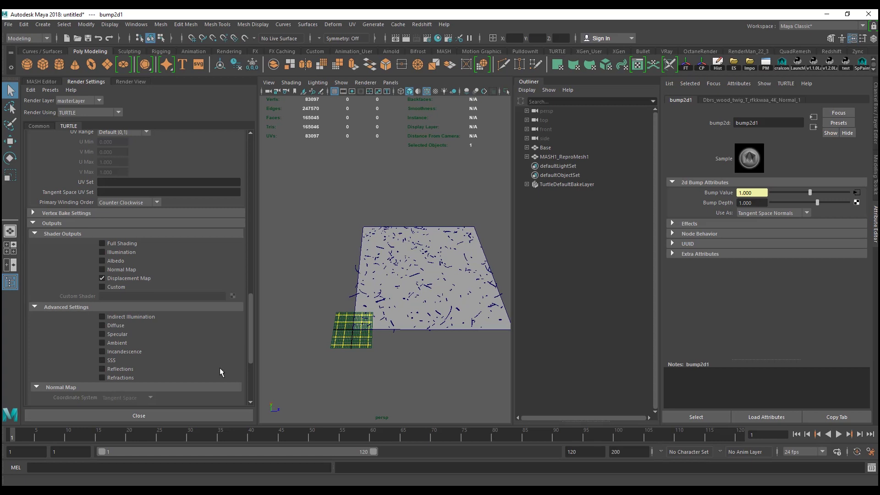
scroll(220, 372, "up", 8)
scroll(221, 372, "up", 6)
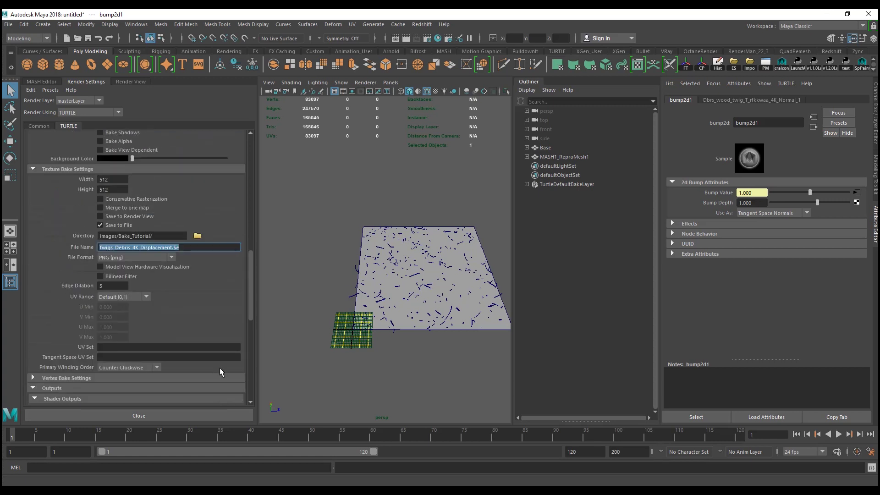
left_click(134, 81)
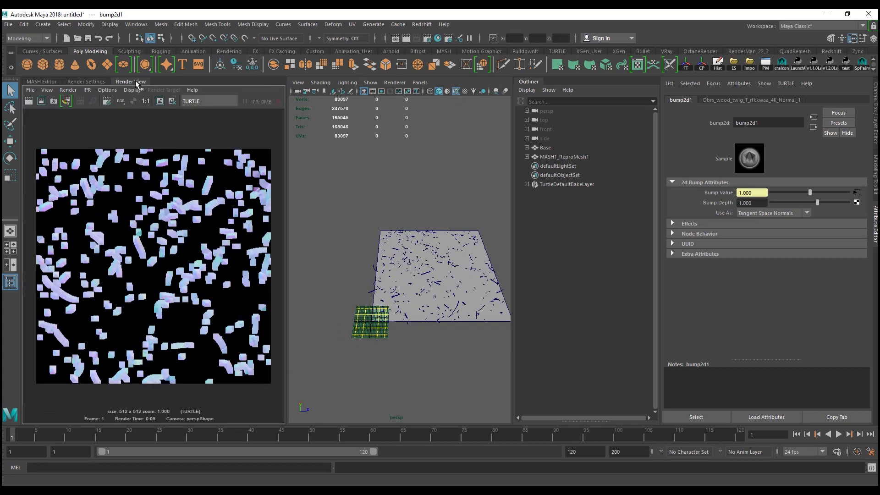
left_click(85, 81)
left_click(131, 81)
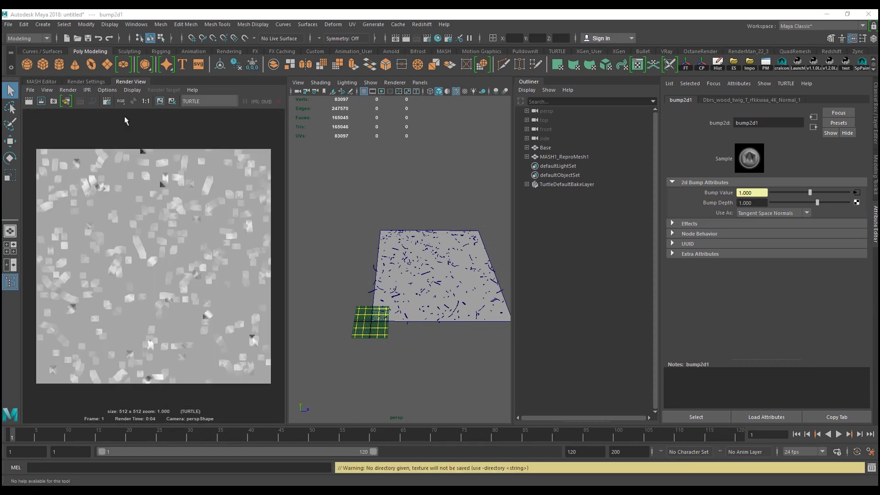
Step: In Turtle bake settings, stop baking displacement and bake a custom shader instead
left_click(84, 82)
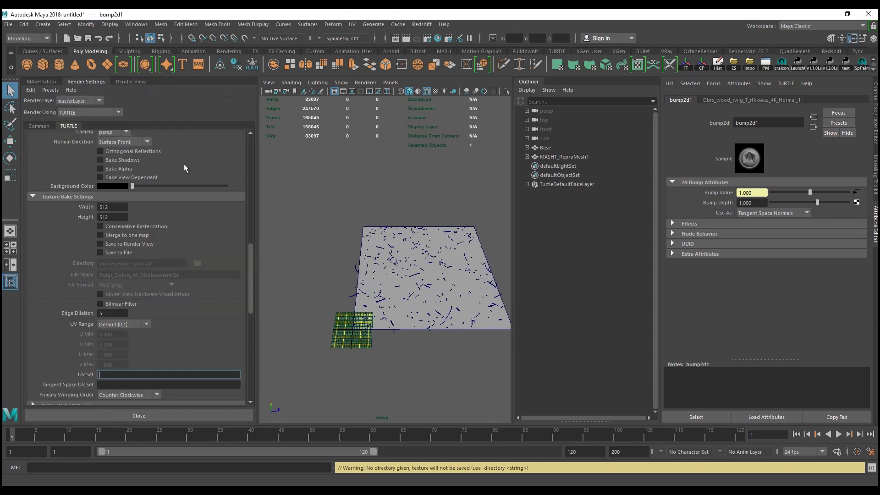
scroll(216, 275, "down", 7)
left_click(109, 278)
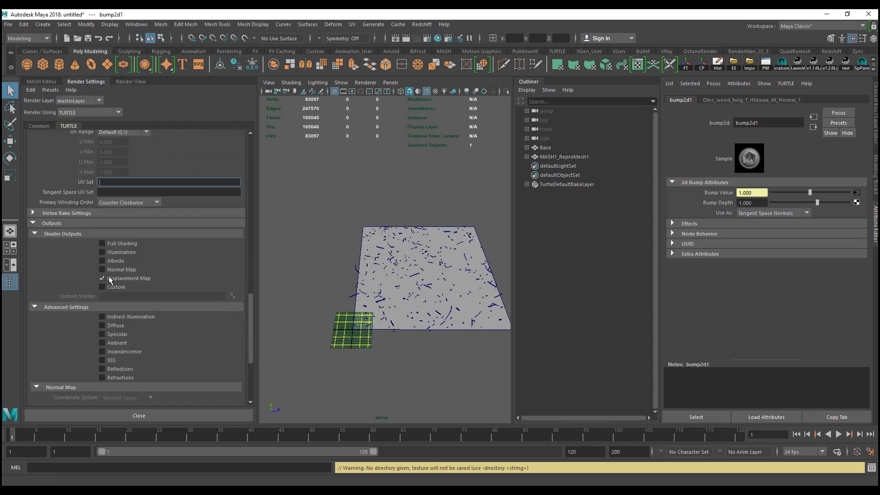
left_click(110, 280)
left_click(103, 288)
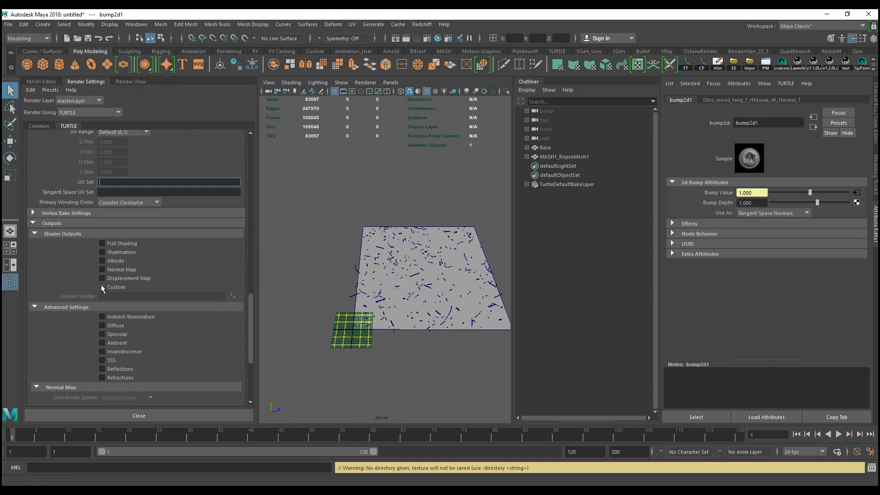
Step: Make an occlusion sampler the custom shader, with the twig normal map feeding its bump mapping
left_click(233, 296)
left_click_drag(181, 96, 191, 92)
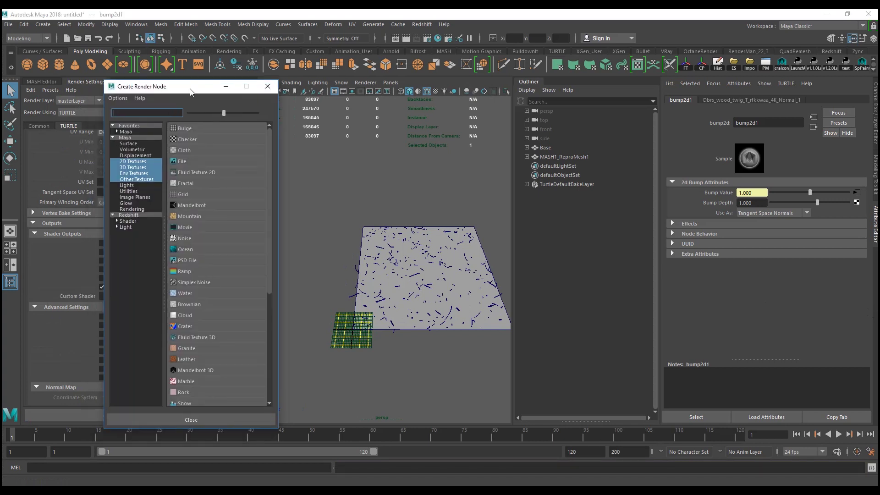
left_click(145, 136)
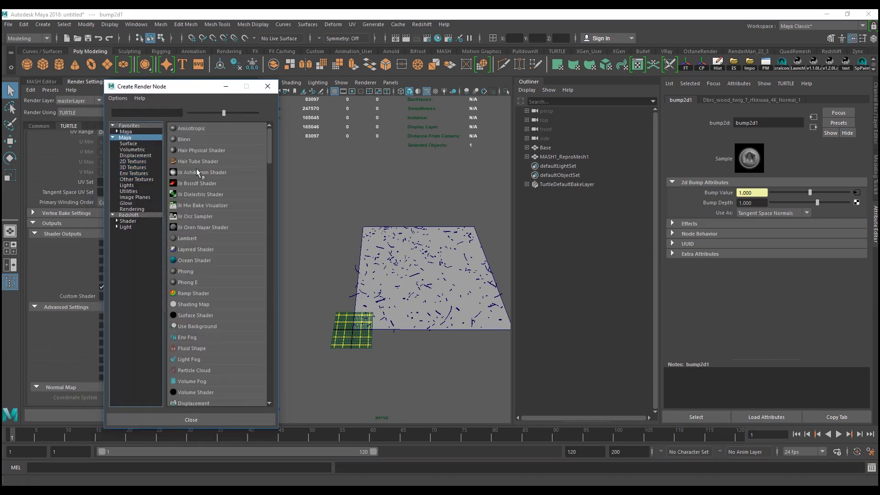
left_click(197, 216)
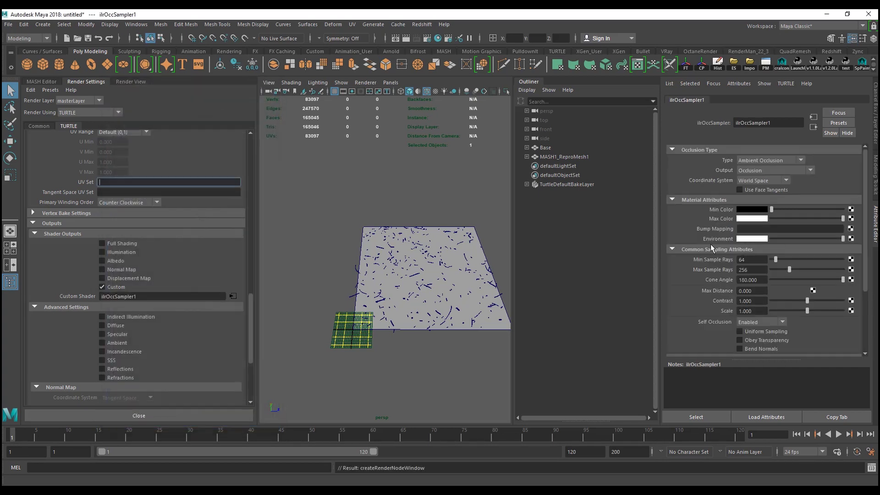
left_click(233, 296)
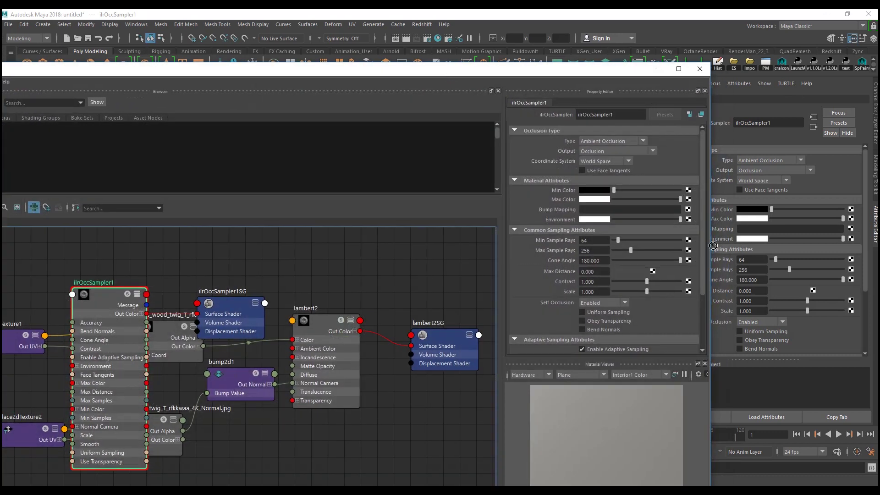
middle_click_drag(714, 246, 727, 230)
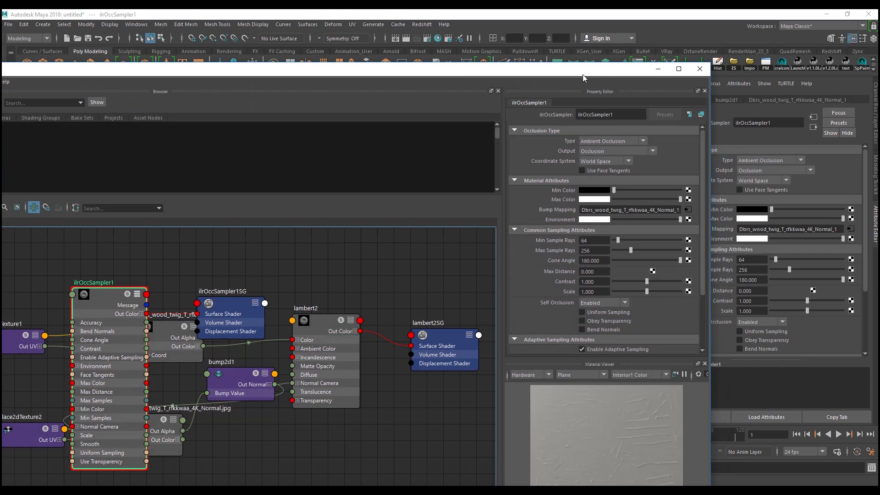
left_click_drag(599, 74, 539, 77)
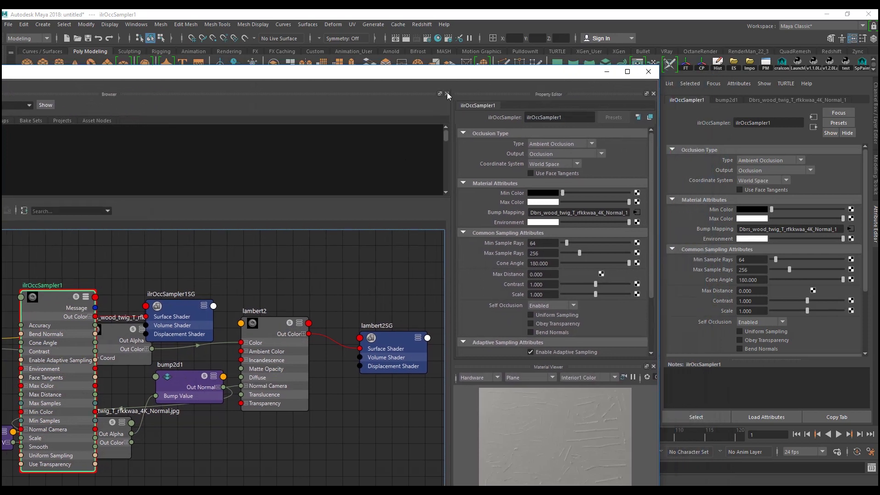
Step: Turn on Save to File and name the output Twigs_Debris_4K_AO
left_click(448, 93)
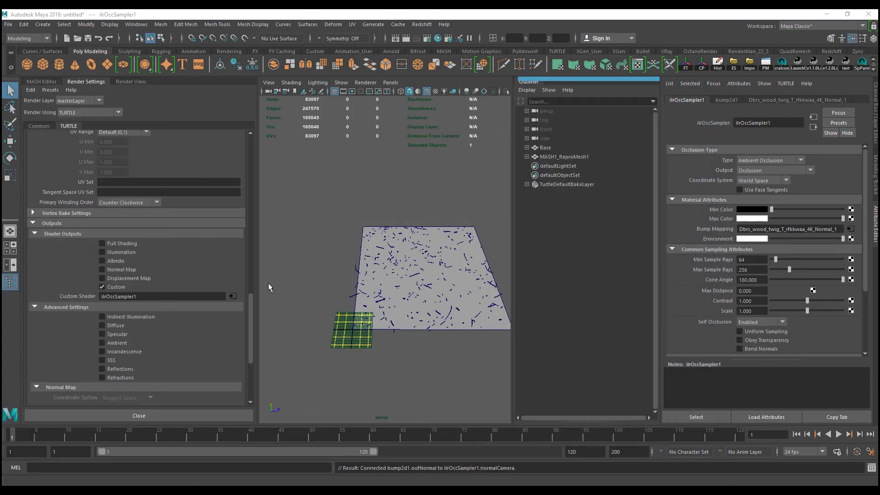
scroll(207, 291, "up", 4)
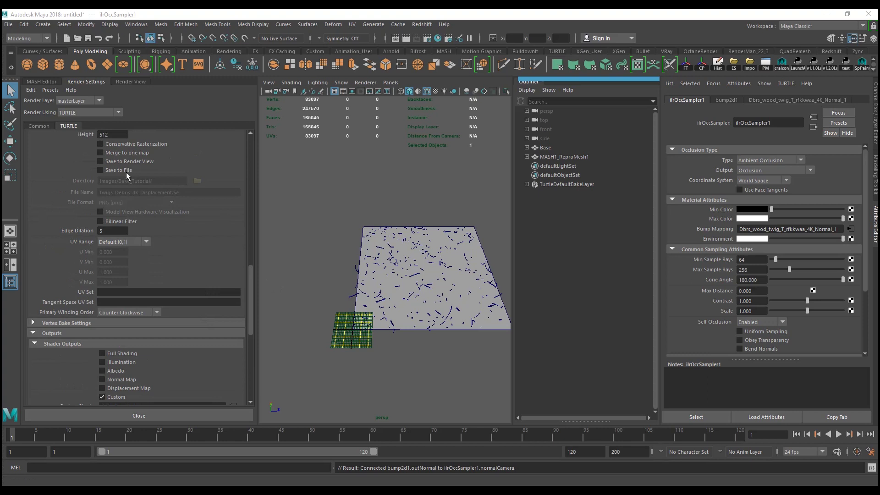
left_click(100, 170)
left_click_drag(141, 193, 173, 193)
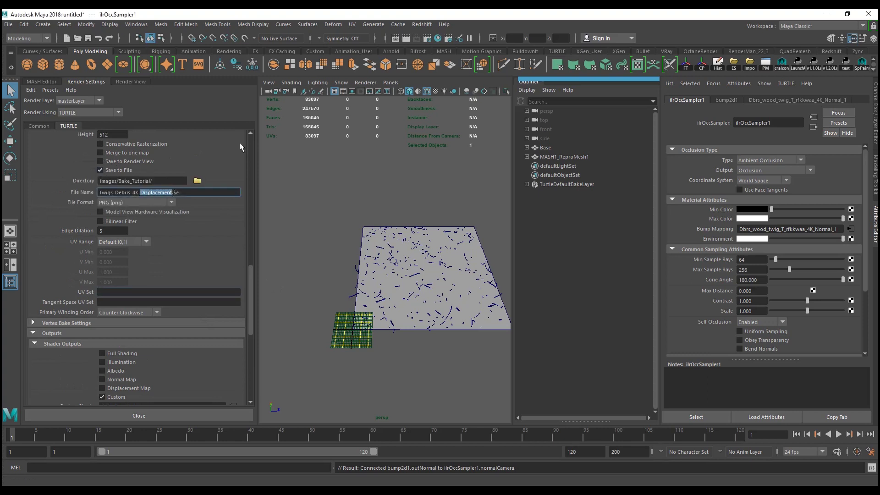
type("AO")
key("Return")
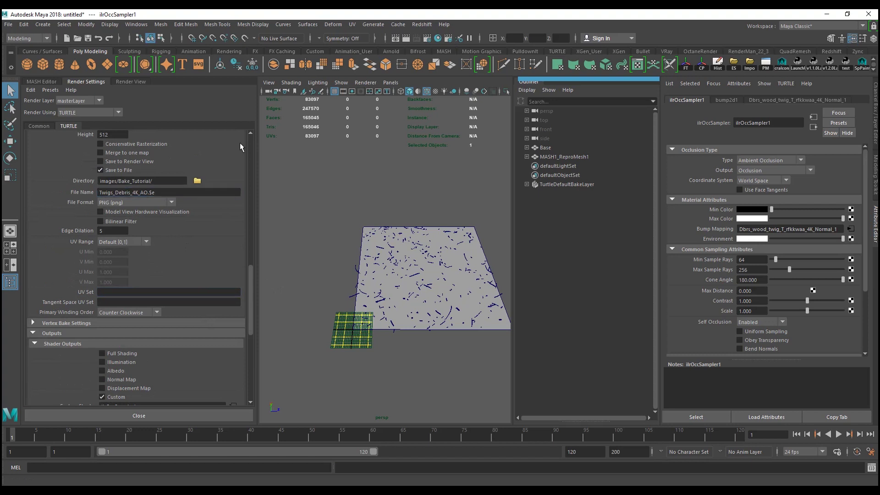
Step: Render the AO bake and review the result in Render View
scroll(229, 199, "up", 3)
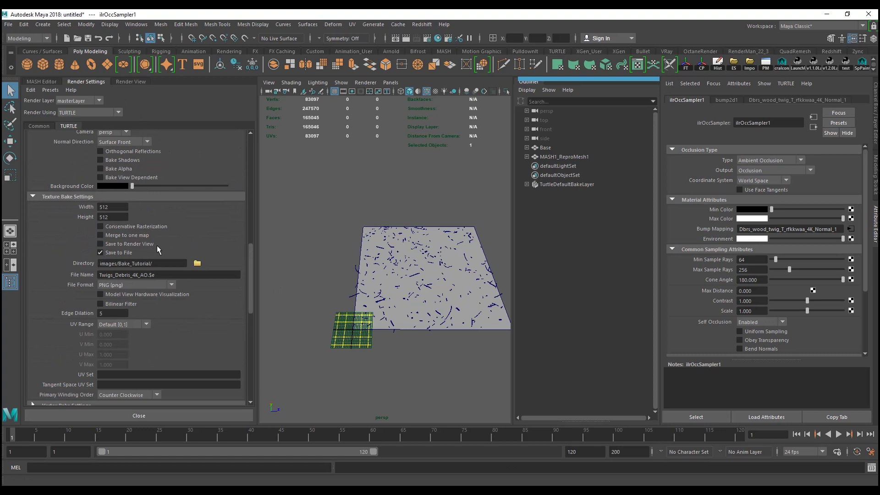
left_click(131, 82)
left_click(99, 81)
left_click(131, 82)
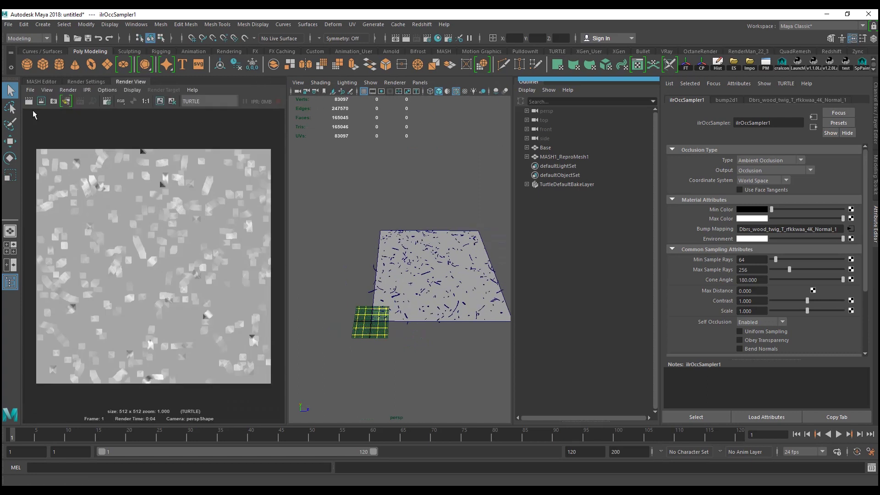
left_click(29, 101)
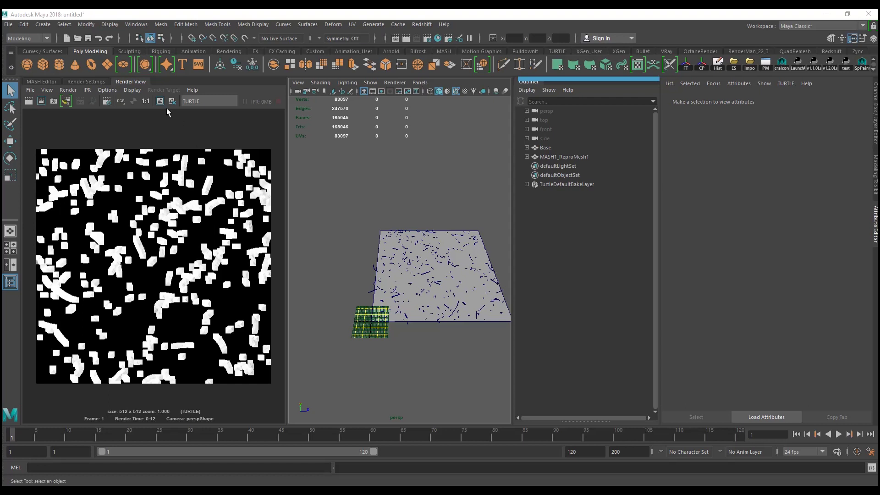
left_click(99, 83)
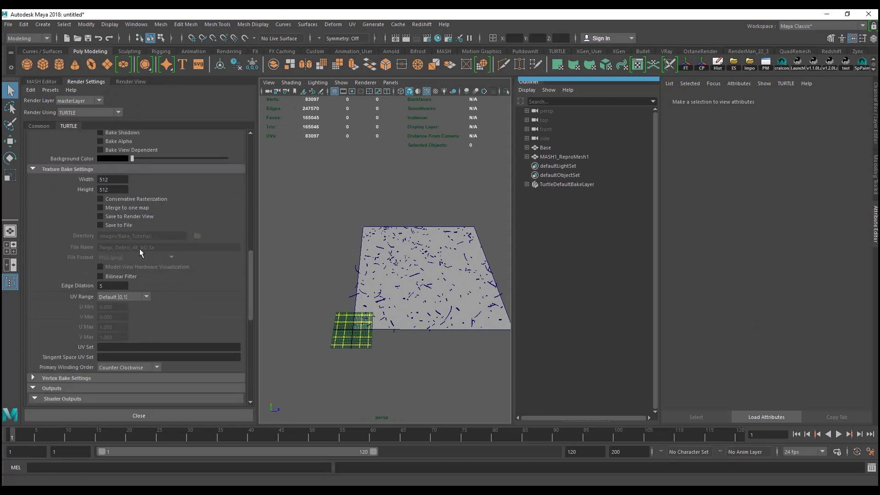
Step: Enable Save to File, rename the output Twigs_Debris_4K_Opacity, and set Edge Dilation to 0
left_click(100, 225)
left_click_drag(141, 247, 147, 247)
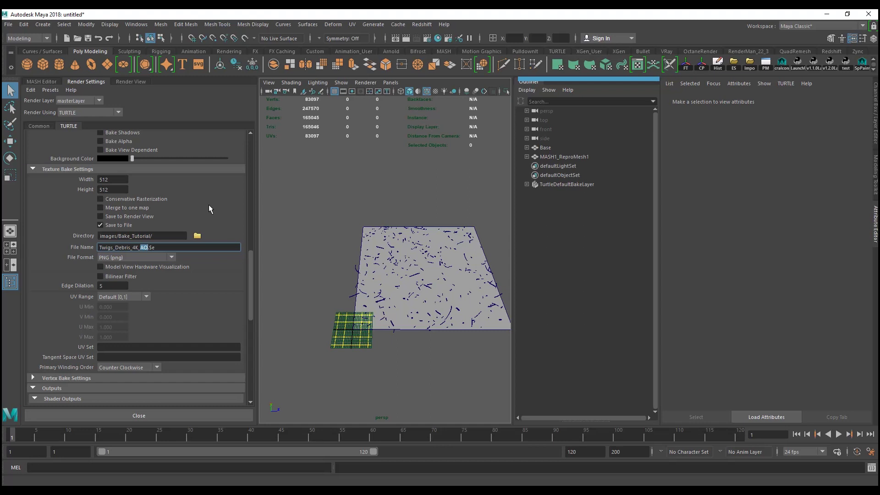
type("Opacity")
key("Return")
left_click_drag(128, 286, 35, 287)
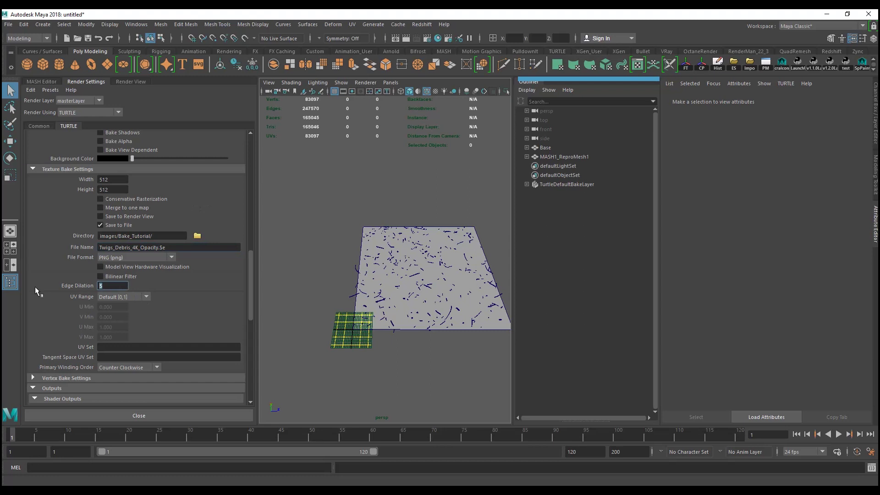
type("0")
scroll(237, 297, "down", 5)
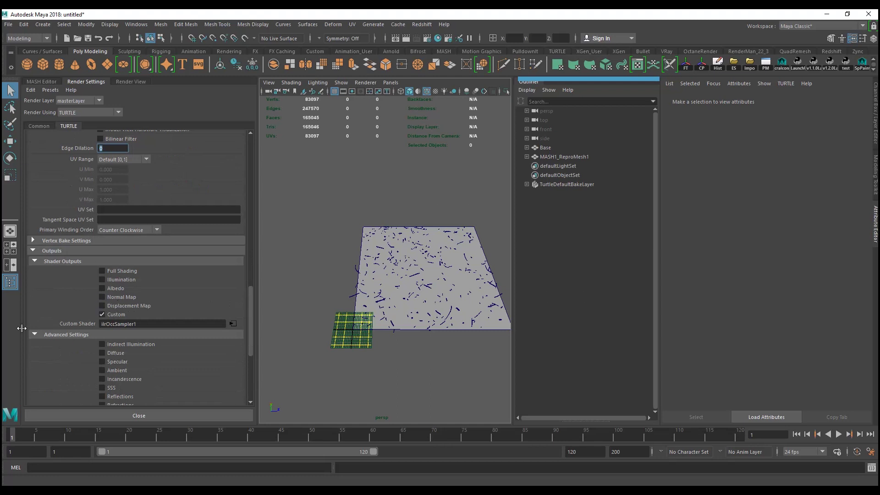
Step: Disconnect ilrOccSampler1 from the custom shader and create a new Surface Shader node
right_click(83, 322)
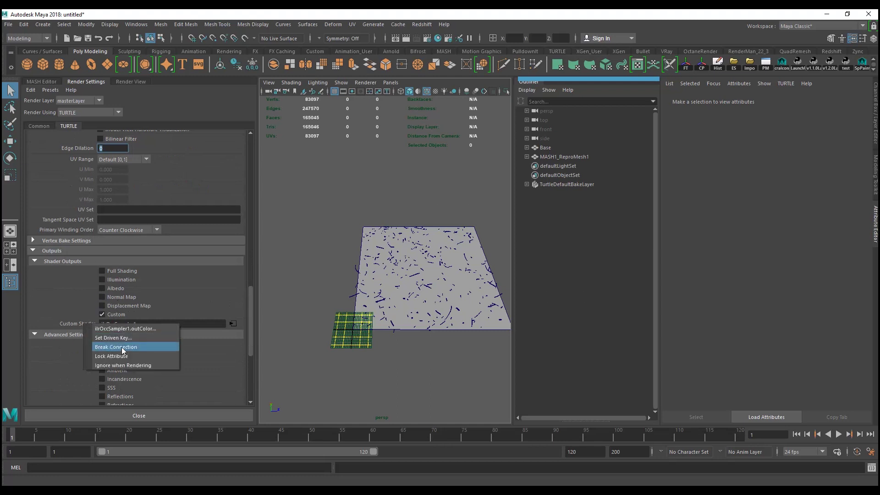
left_click(121, 349)
left_click(233, 324)
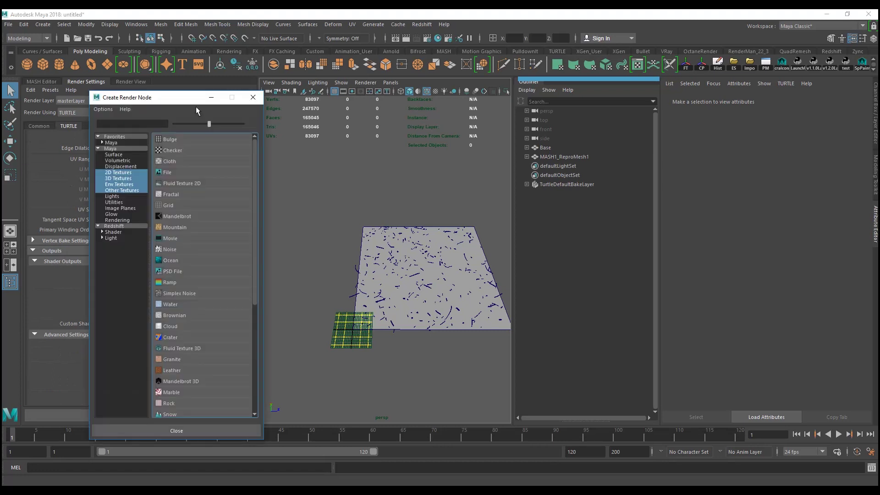
left_click(140, 124)
type("sur")
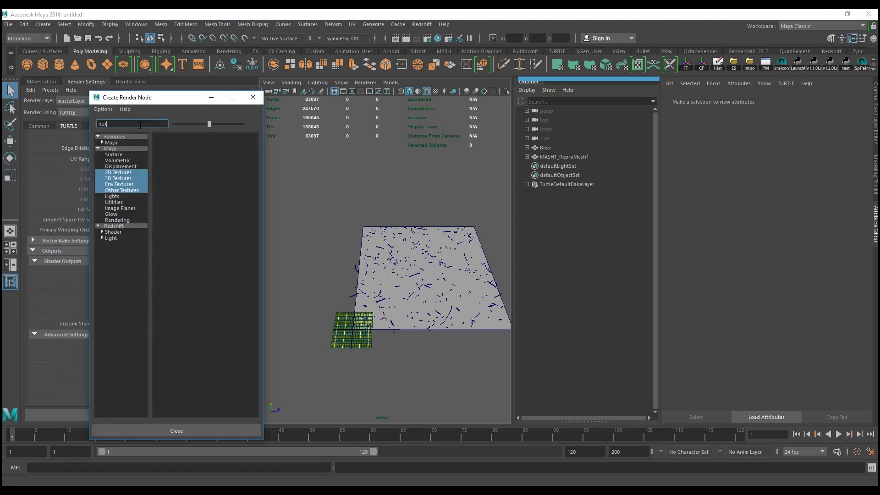
left_click(109, 149)
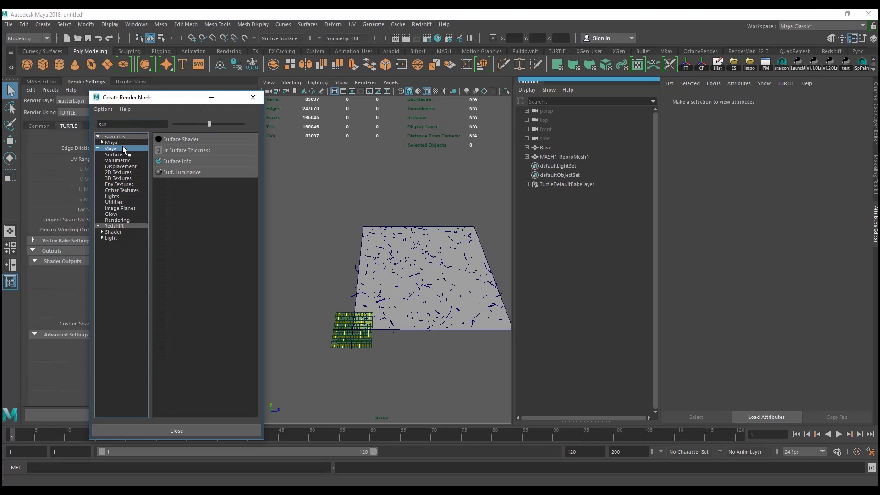
left_click(185, 139)
Step: Connect the surface shader's outColor to the bake's customShader and set its Out Color to white
left_click(211, 158)
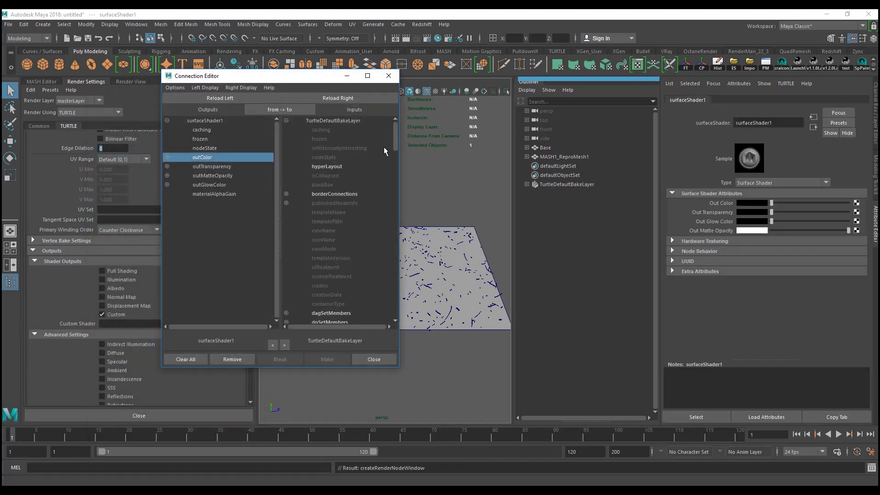
left_click_drag(395, 137, 397, 235)
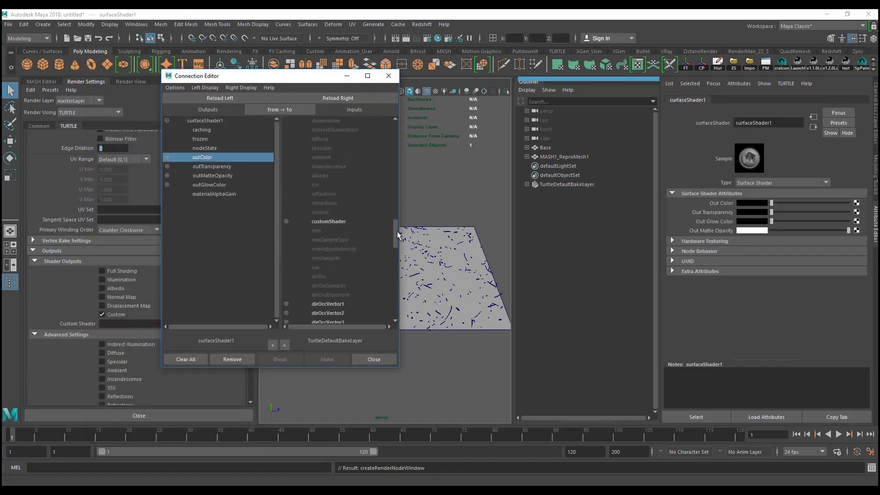
left_click(339, 221)
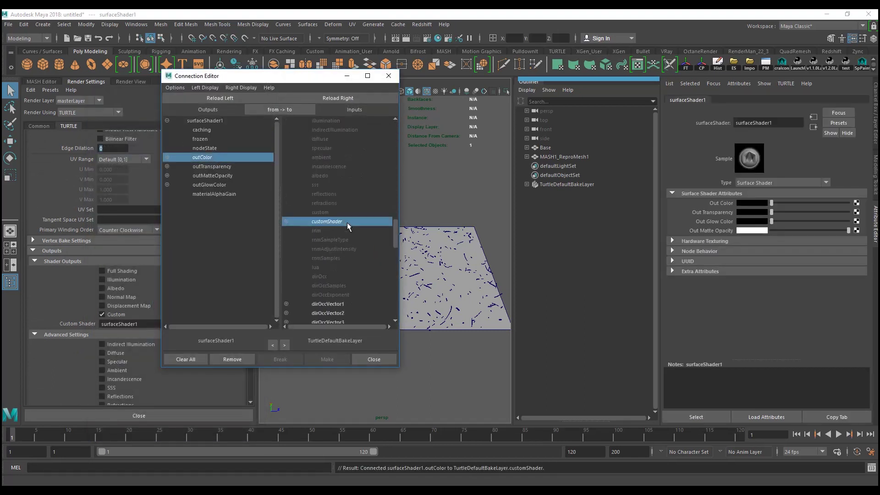
left_click(392, 77)
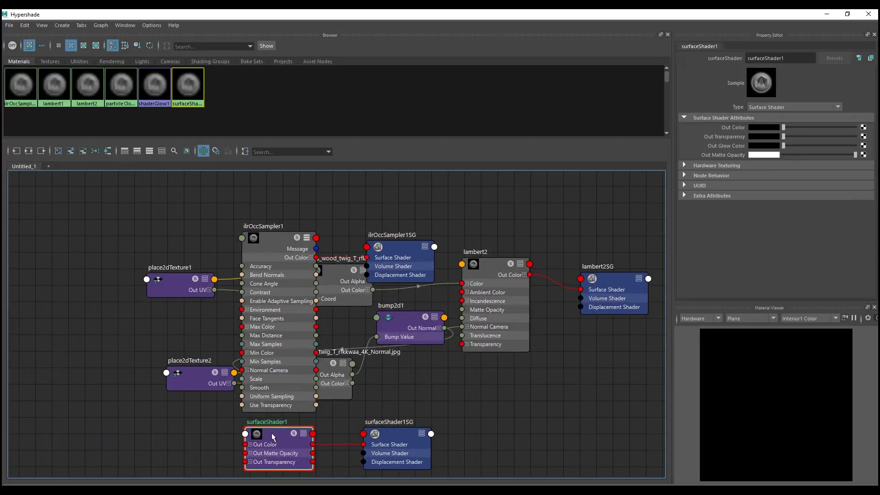
left_click_drag(796, 128, 855, 128)
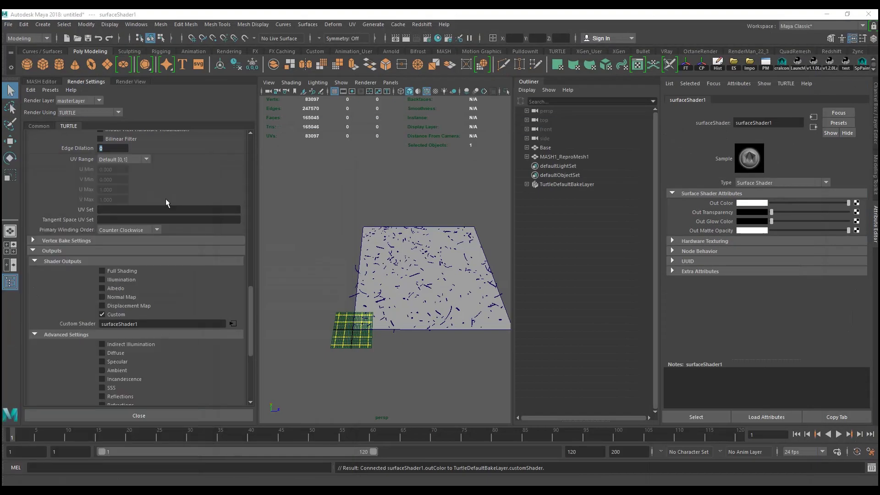
Step: Send the bake to Render View instead of a file and render the white-on-black opacity preview
scroll(181, 217, "up", 3)
left_click(113, 160)
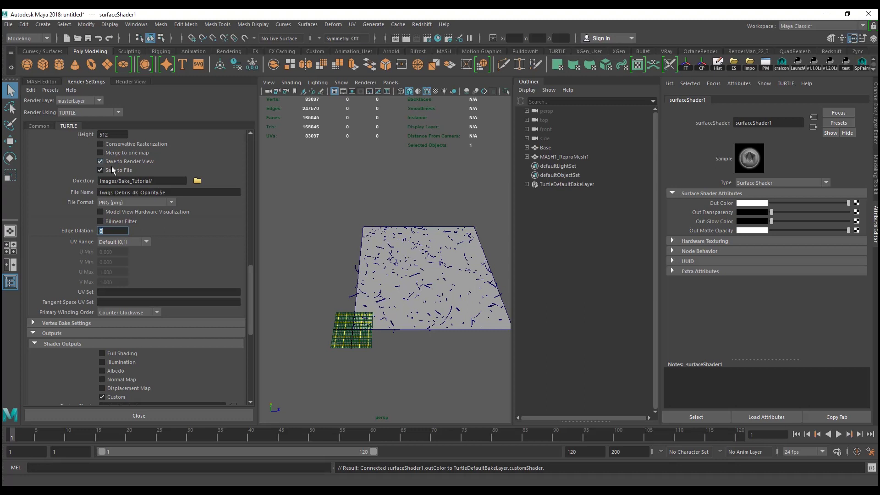
left_click(112, 169)
scroll(221, 311, "up", 3)
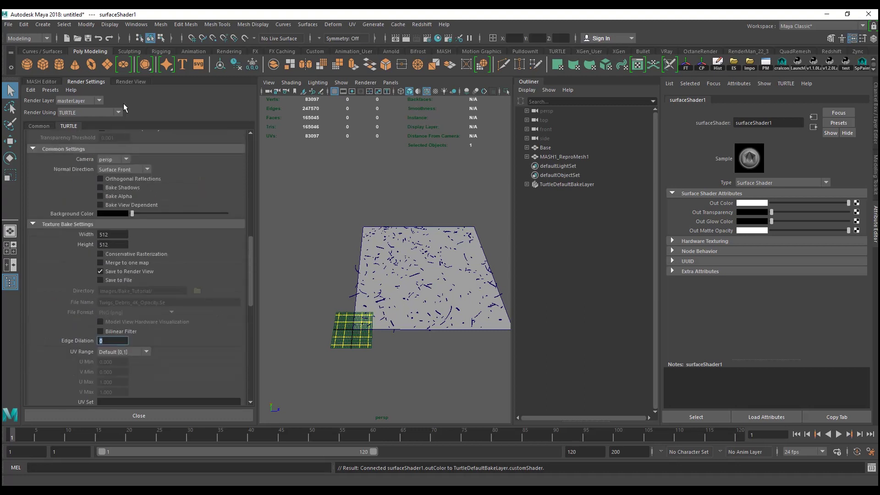
left_click(125, 80)
left_click(29, 100)
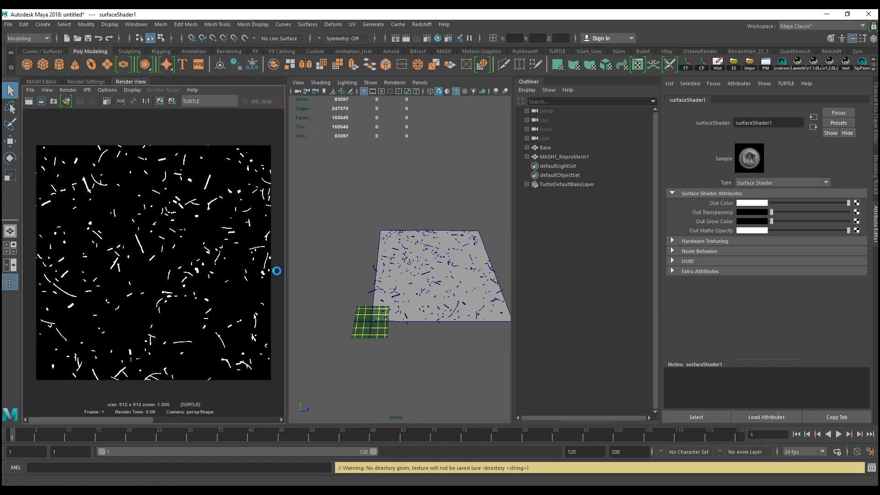
left_click(82, 82)
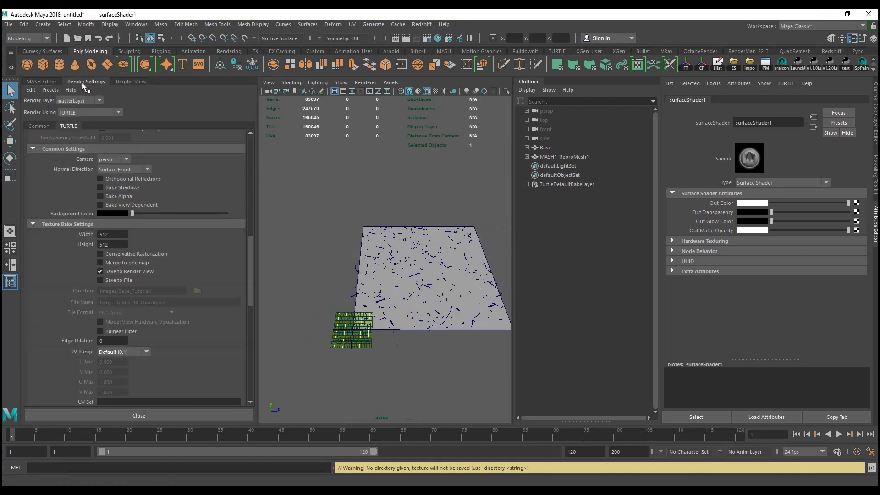
left_click_drag(256, 198, 266, 202)
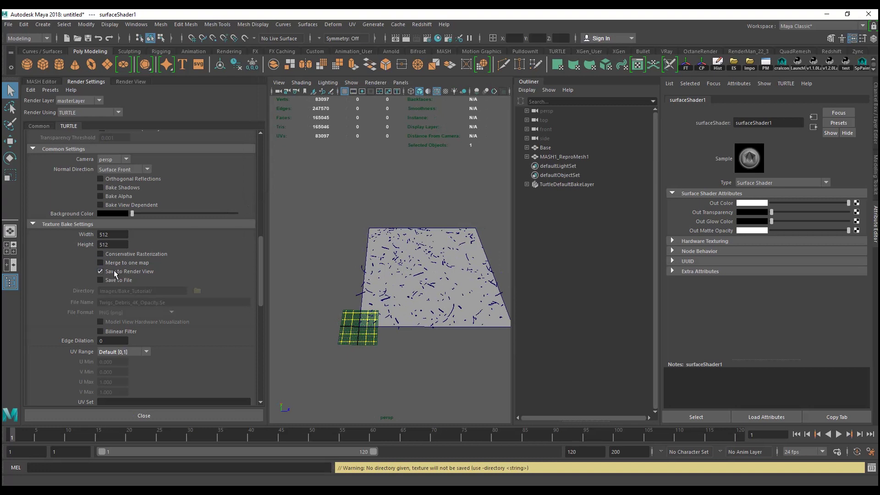
Step: Re-enable Save to File and rename the output from Opacity to Twigs_Debris_4K_Roughness
left_click(101, 280)
left_click_drag(141, 301, 158, 301)
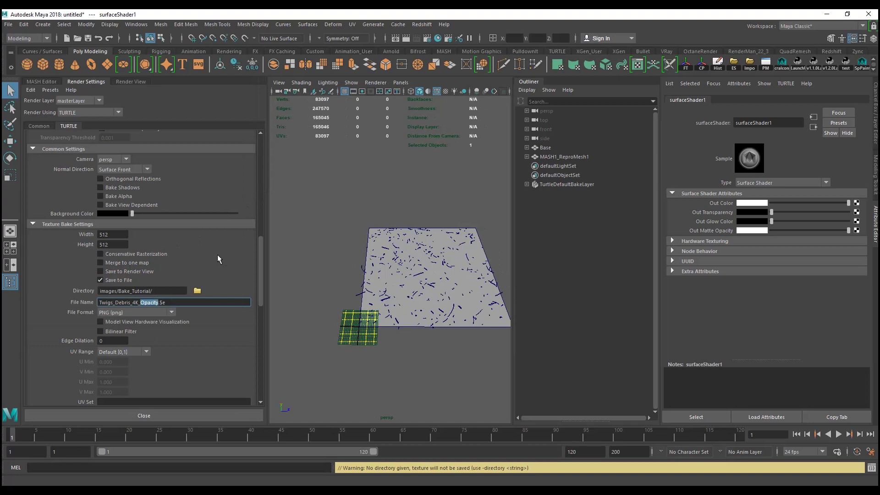
type("Roughness")
key("Return")
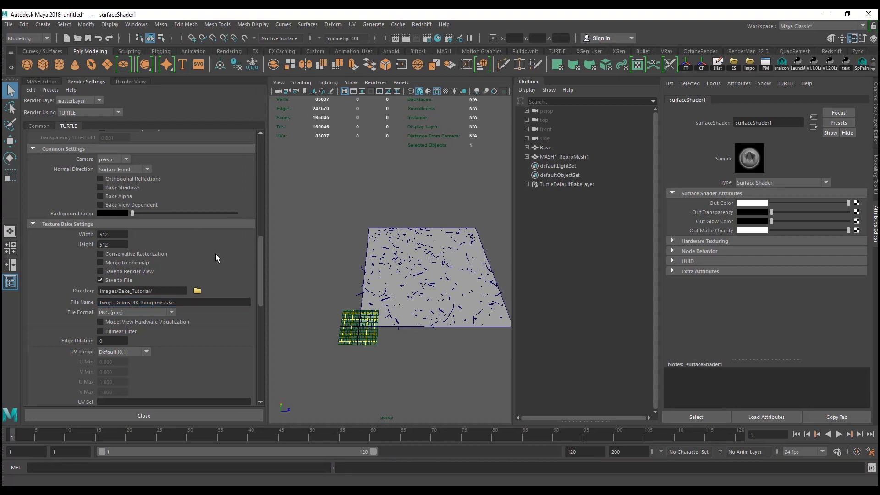
scroll(215, 254, "down", 6)
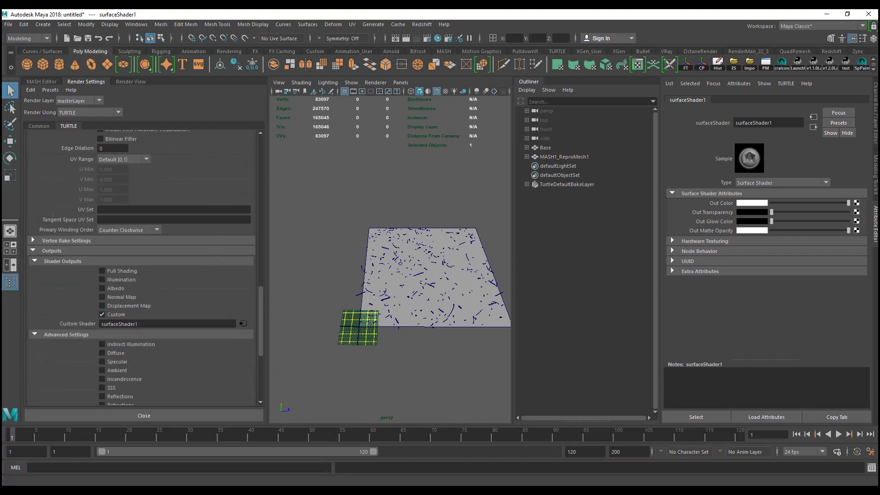
Step: Replace surfaceShader1 with surfaceShader2, connecting its outColor to TurtleDefaultBakeLayer.customShader
right_click(87, 322)
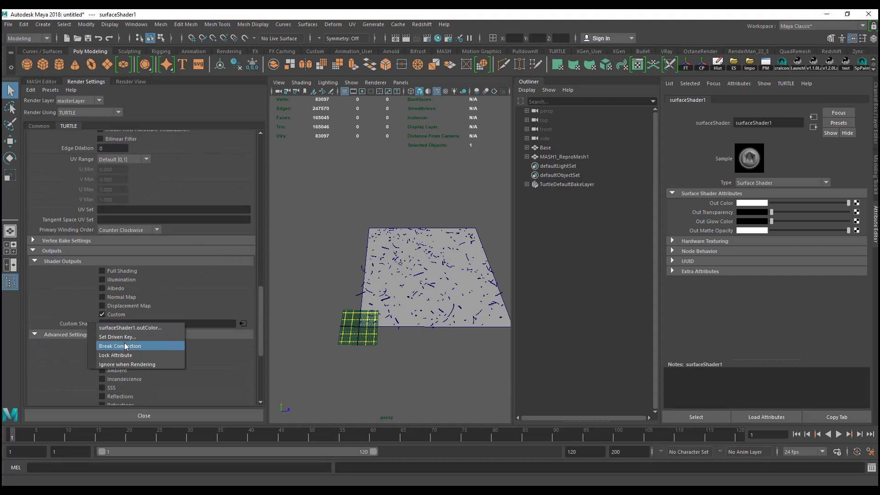
left_click(124, 343)
left_click(245, 324)
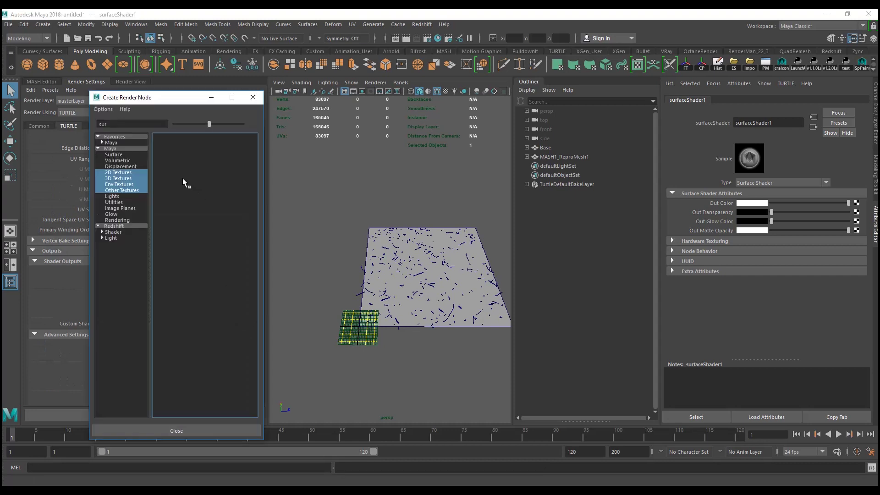
left_click(131, 148)
left_click(180, 137)
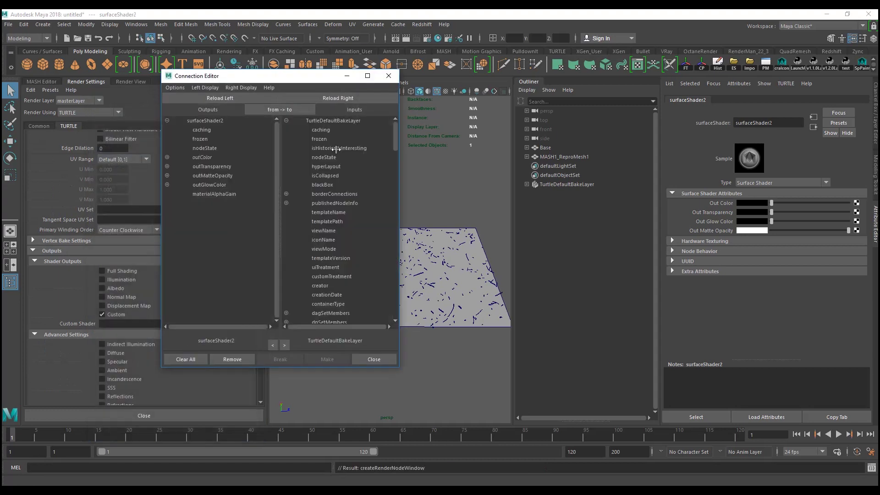
left_click(192, 156)
left_click_drag(396, 134, 393, 241)
left_click(351, 167)
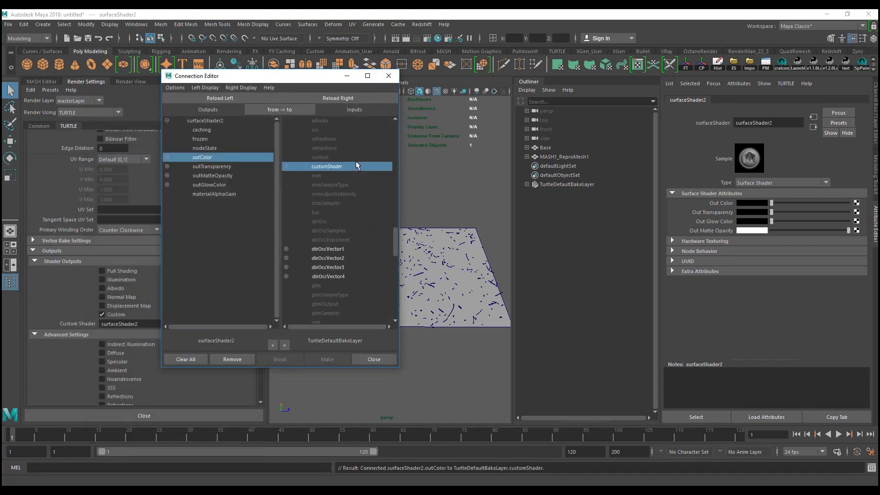
left_click(389, 76)
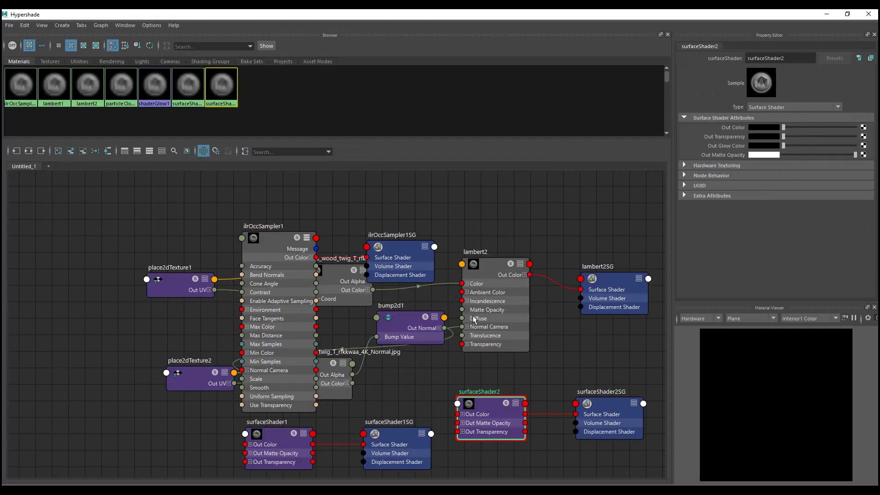
Step: Isolate surfaceShader2 in Hypershade and drop the Roughness, Specular and Bump twig textures into the graph
left_click(477, 395)
left_click(29, 151)
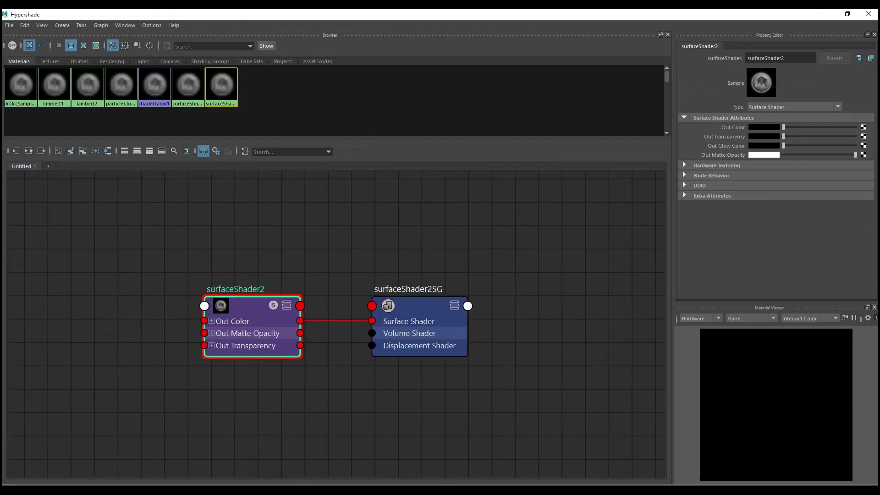
key("alt+Tab")
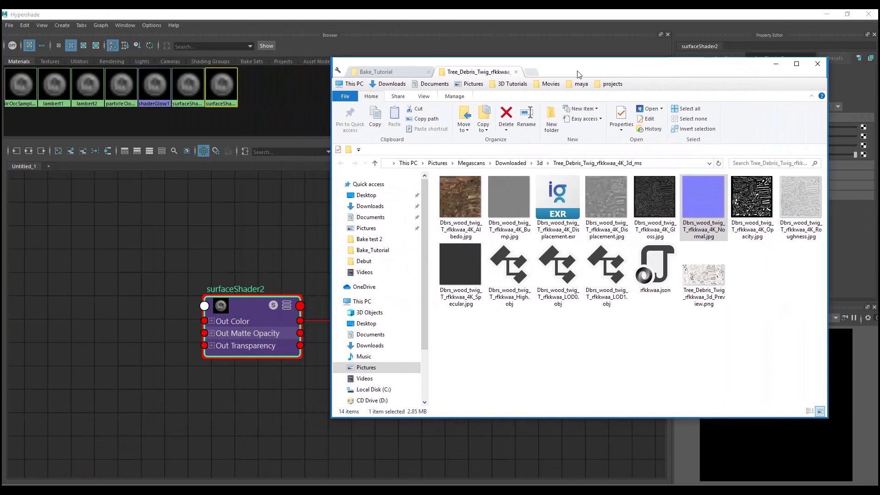
left_click(800, 202)
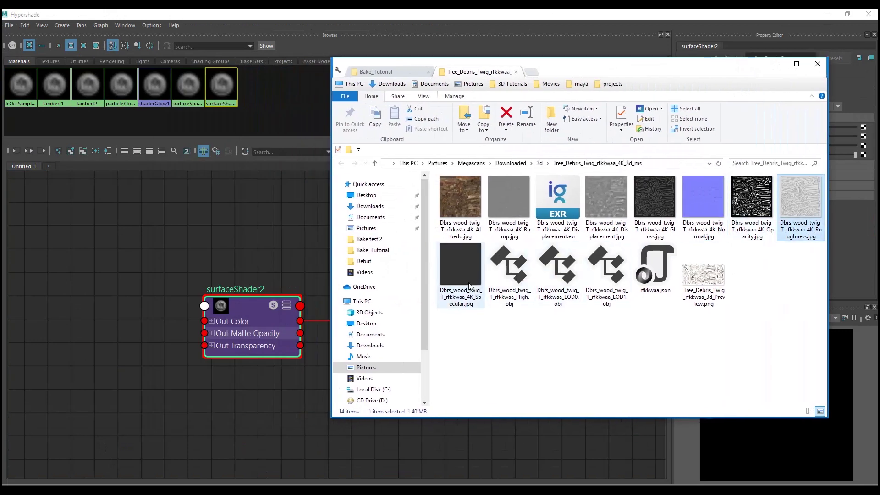
left_click(446, 276, "ctrl")
left_click_drag(513, 183, 210, 226, "ctrl")
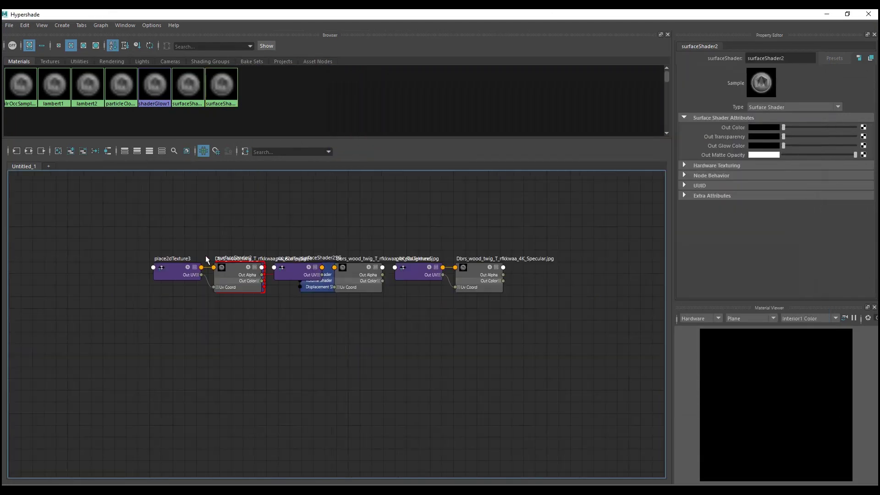
Step: Arrange the texture and shader nodes and connect Roughness colour to surfaceShader2's Out Color
left_click_drag(230, 279, 214, 355)
left_click_drag(190, 274, 167, 350)
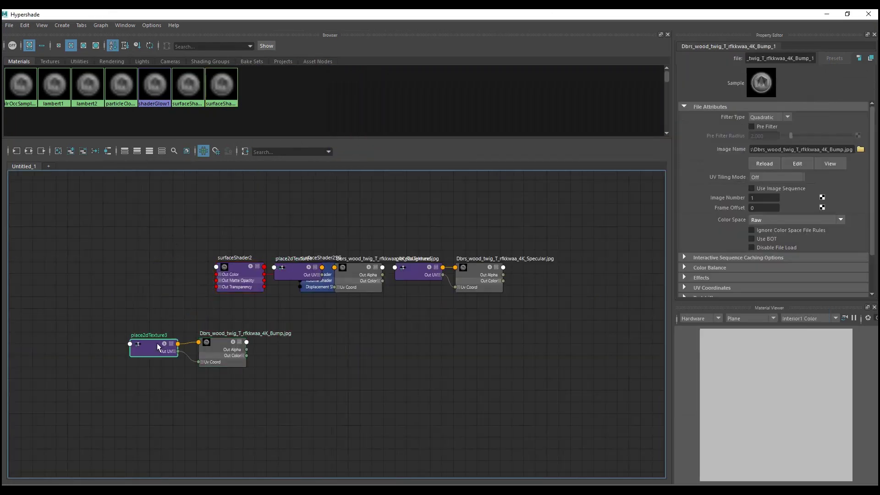
left_click_drag(241, 268, 260, 226)
left_click_drag(289, 267, 156, 295)
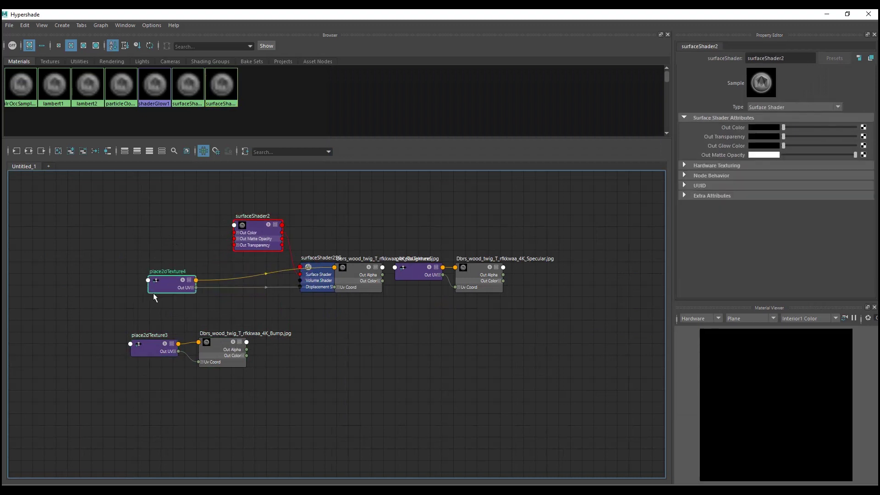
left_click_drag(362, 277, 240, 303)
left_click_drag(342, 255, 365, 216)
left_click_drag(400, 239, 212, 397)
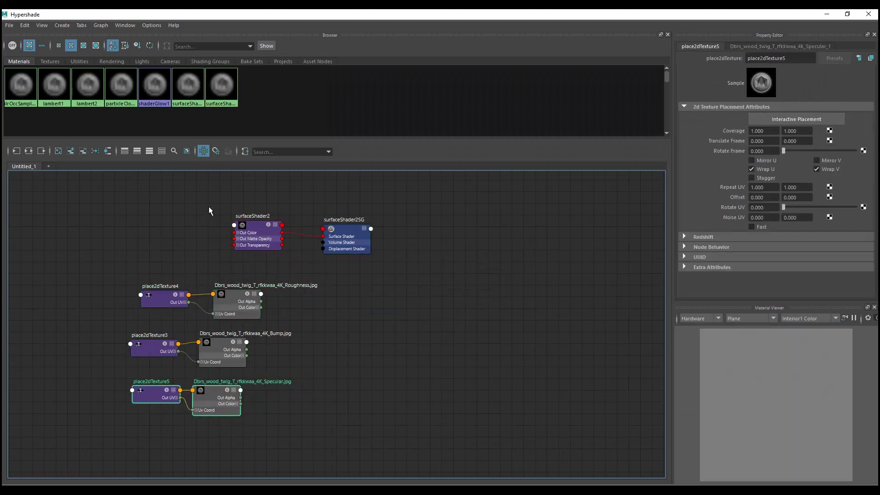
left_click_drag(270, 225, 394, 288)
scroll(335, 293, "up", 2)
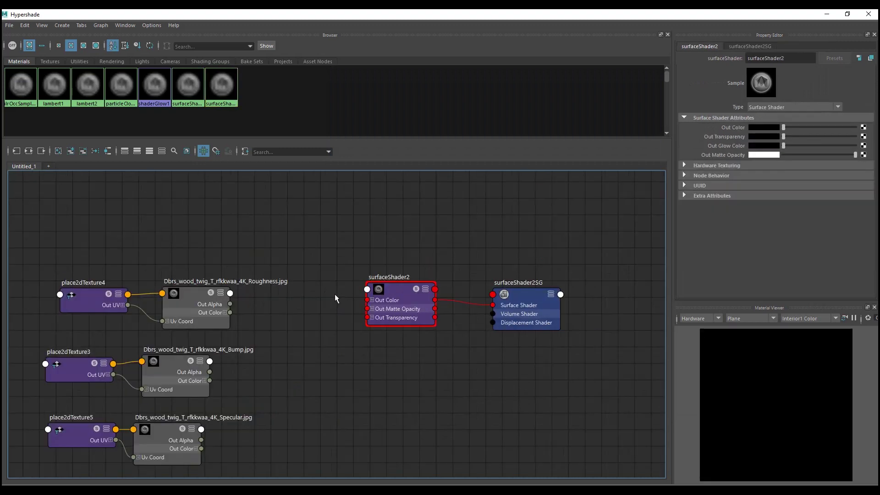
left_click_drag(230, 312, 368, 299)
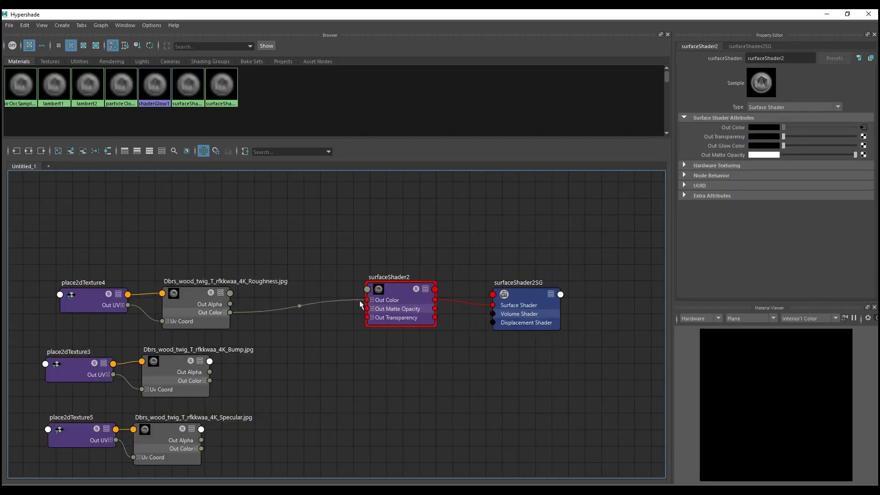
Step: Set Filter Type to Off on the Roughness, Bump and Specular file nodes
left_click(194, 295)
left_click(769, 118)
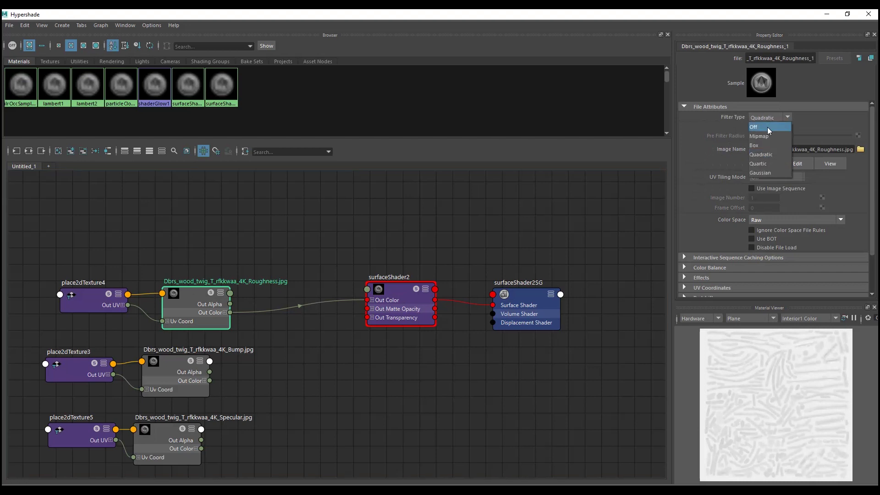
left_click(768, 127)
middle_click_drag(415, 375, 396, 334)
left_click(158, 325)
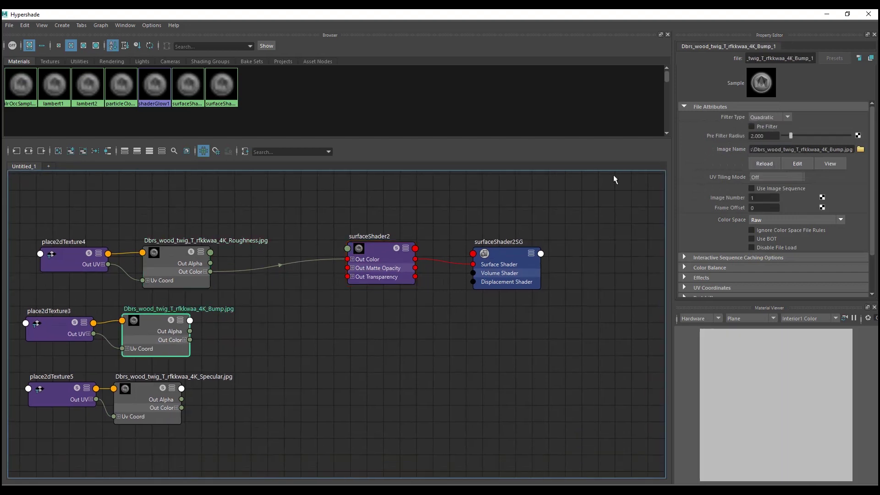
left_click(765, 118)
left_click(765, 155)
left_click(146, 390)
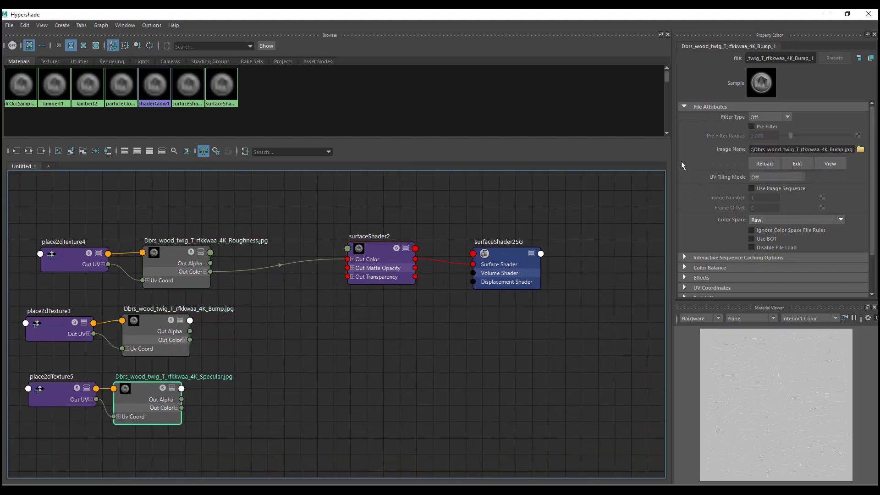
left_click(757, 118)
left_click(757, 126)
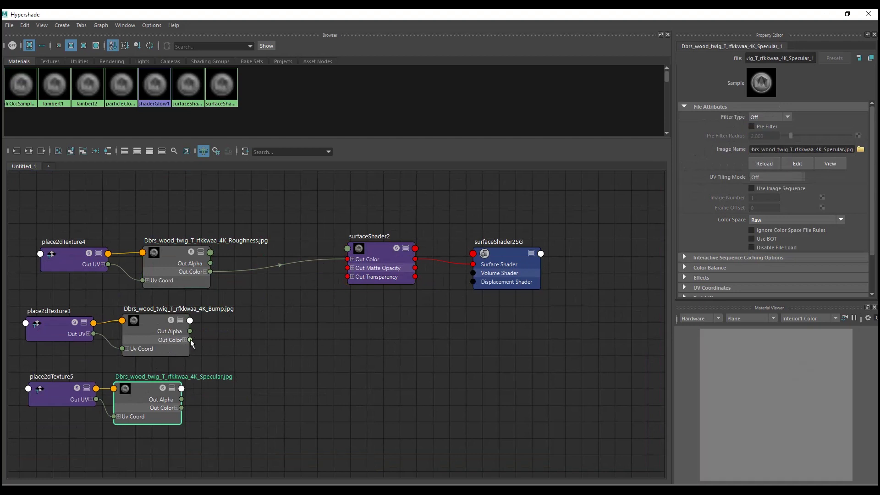
Step: Route Bump, then Specular, colour into surfaceShader2's Out Color and close Hypershade
left_click_drag(191, 339, 347, 259)
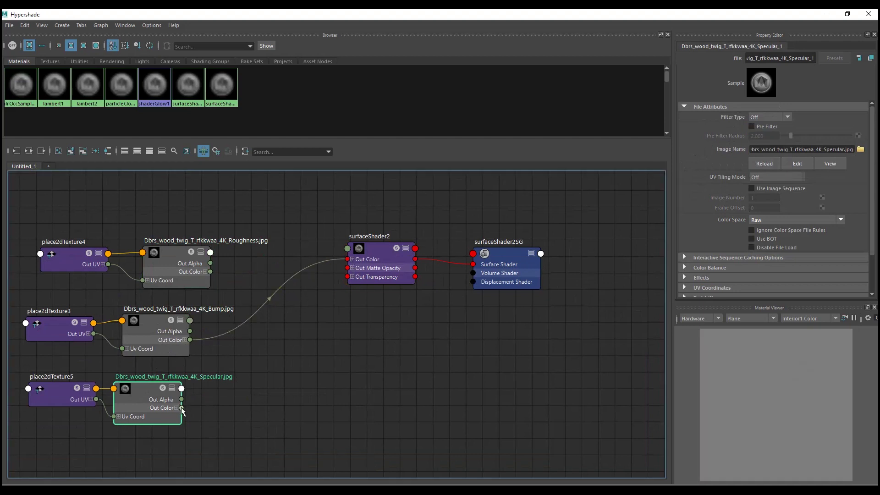
left_click_drag(182, 408, 349, 260)
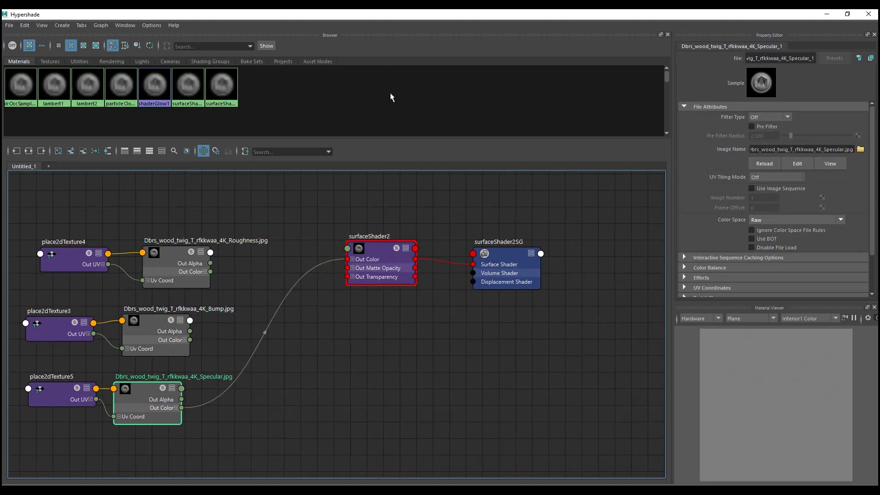
double_click(427, 18)
left_click(324, 168)
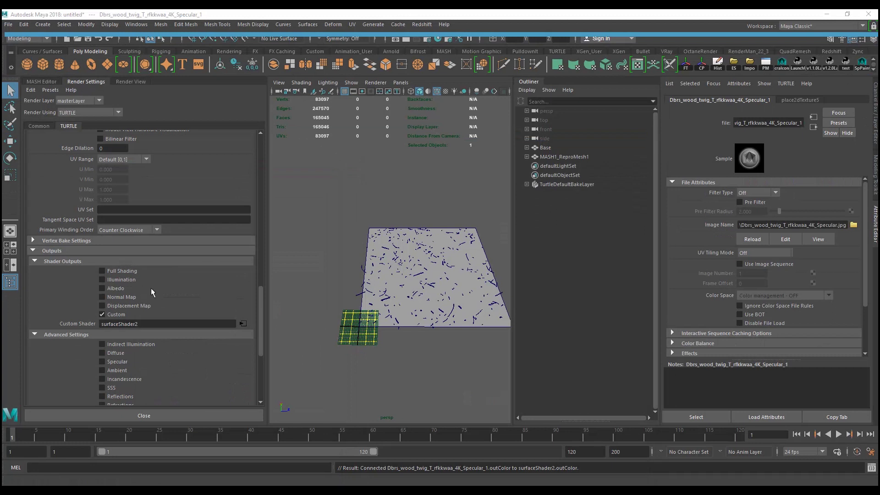
scroll(197, 298, "up", 4)
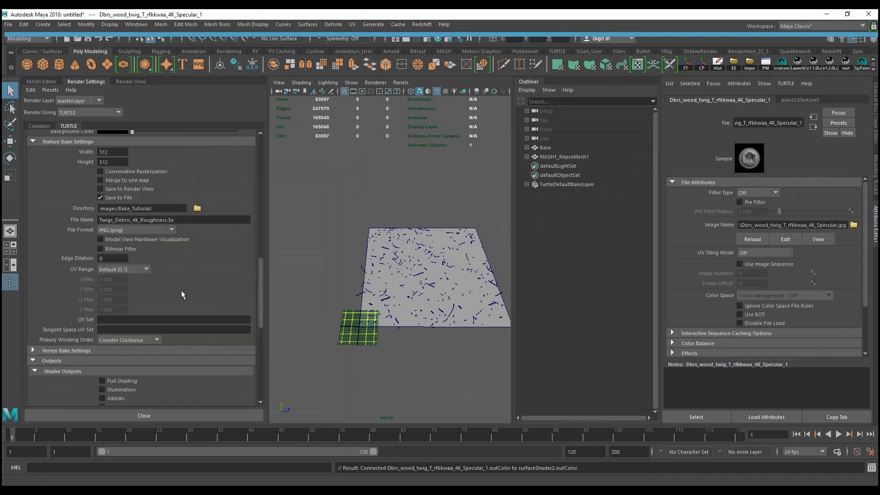
left_click(118, 258)
left_click_drag(117, 258, 46, 254)
Step: Set Edge Dilation to 5 and retype the output file's map name (Specular, then Bump)
type("5")
scroll(193, 277, "up", 1)
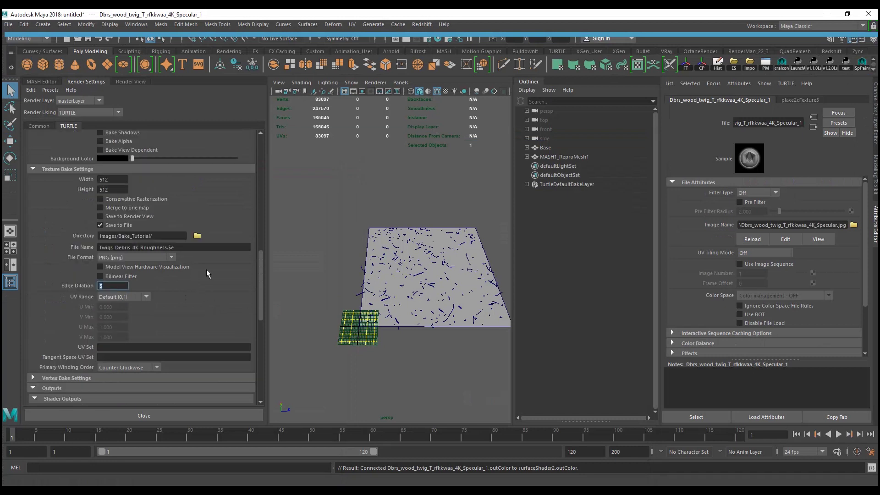
double_click(148, 247)
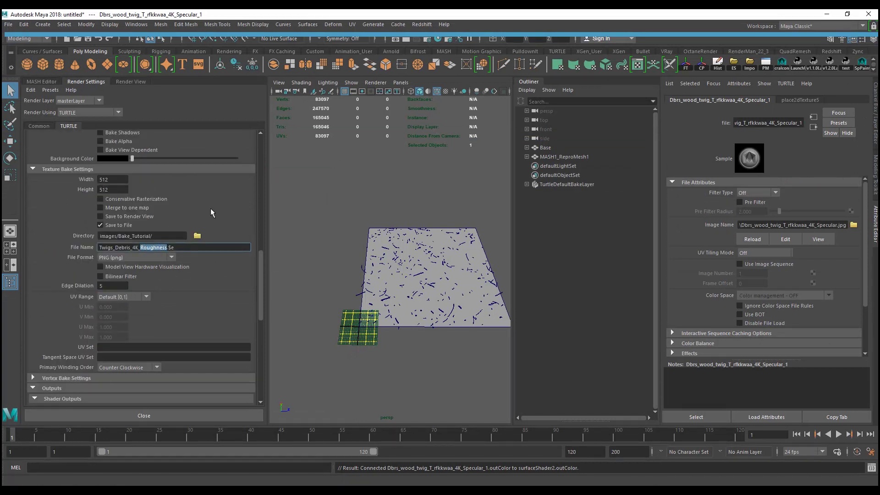
type("Specular")
key("BackSpace")
key("BackSpace")
key("BackSpace")
key("BackSpace")
key("BackSpace")
key("BackSpace")
key("BackSpace")
key("BackSpace")
type("Bump")
scroll(223, 217, "down", 10)
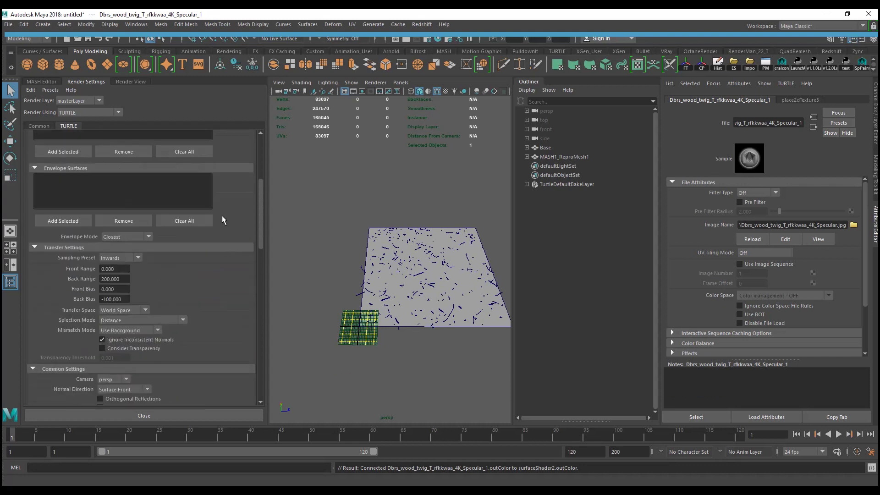
scroll(222, 217, "up", 3)
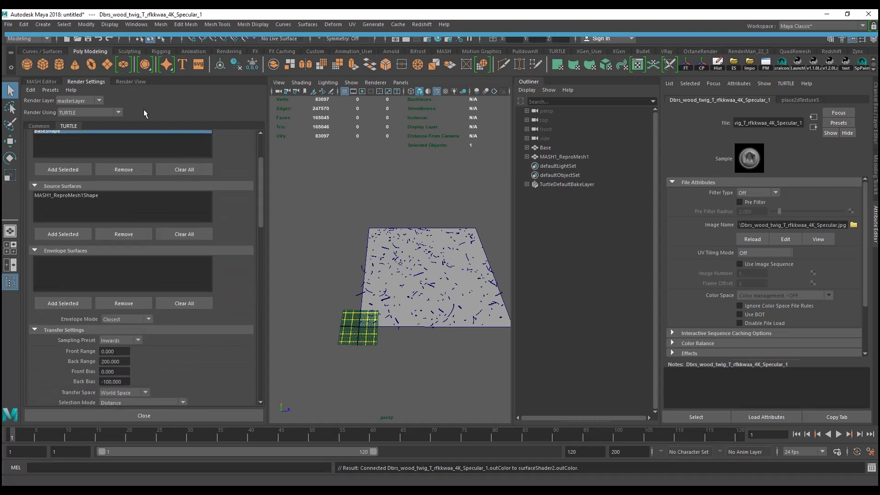
scroll(197, 151, "up", 3)
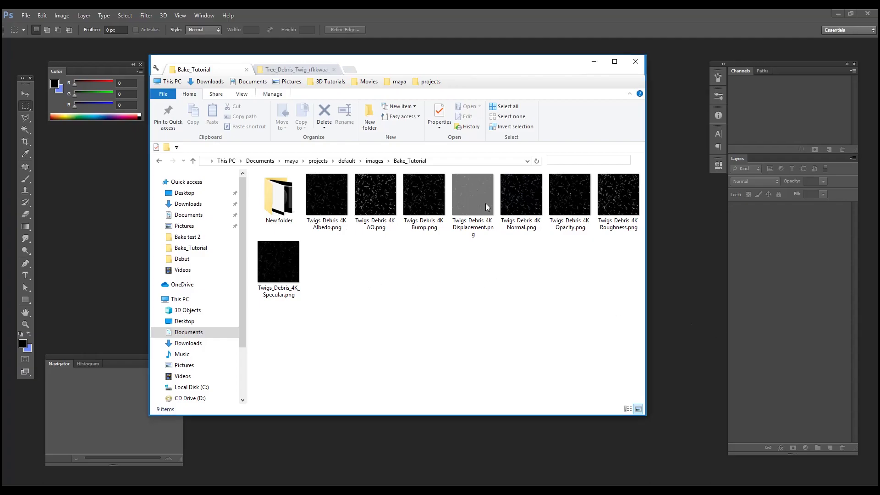
Step: Check in Specular.png's Properties details that it measures 4096 x 4096
left_click(266, 275)
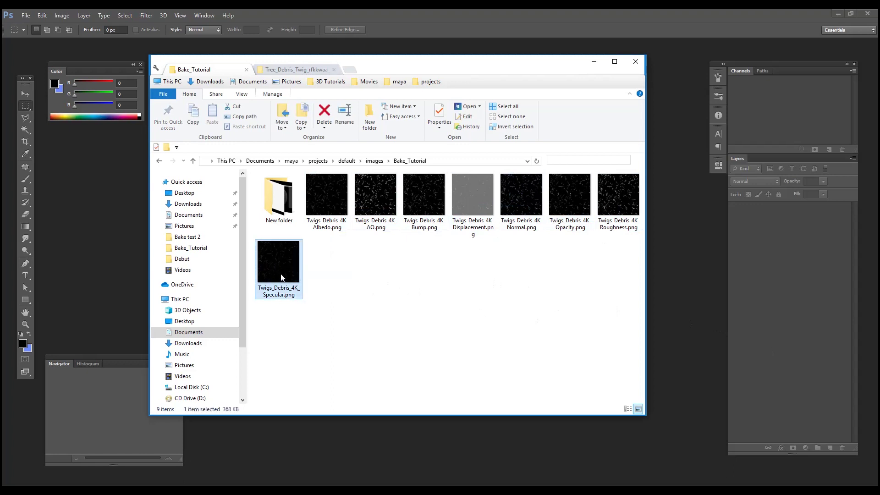
right_click(281, 278)
left_click(293, 478)
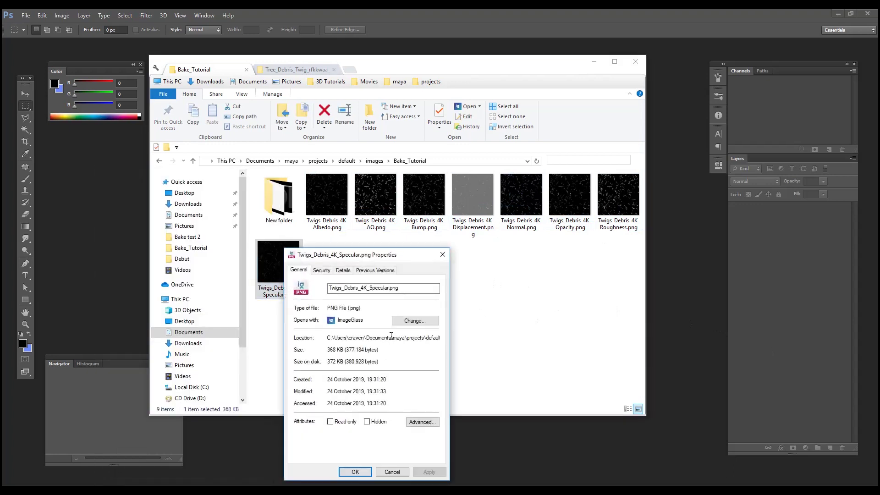
left_click_drag(385, 253, 440, 214)
left_click(399, 230)
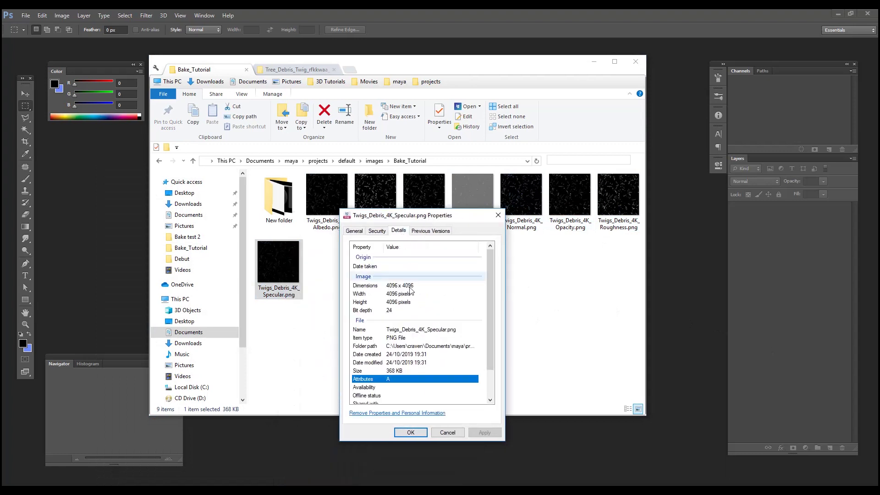
left_click(390, 286)
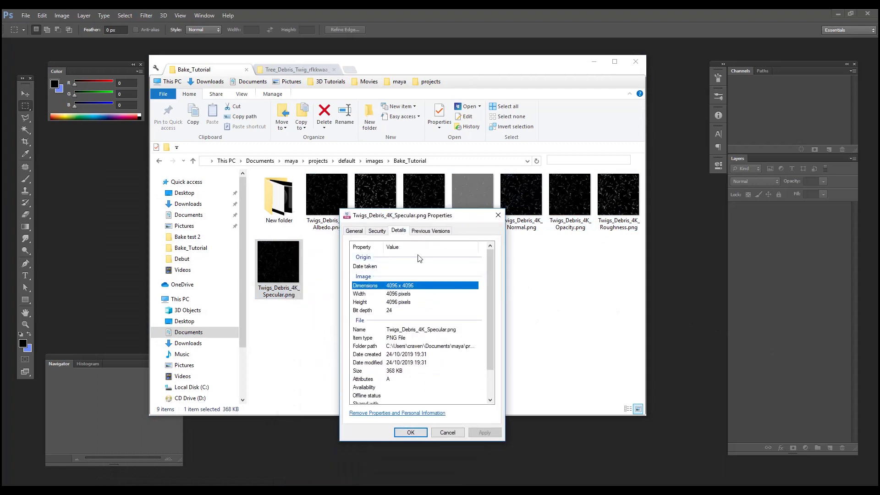
left_click(497, 215)
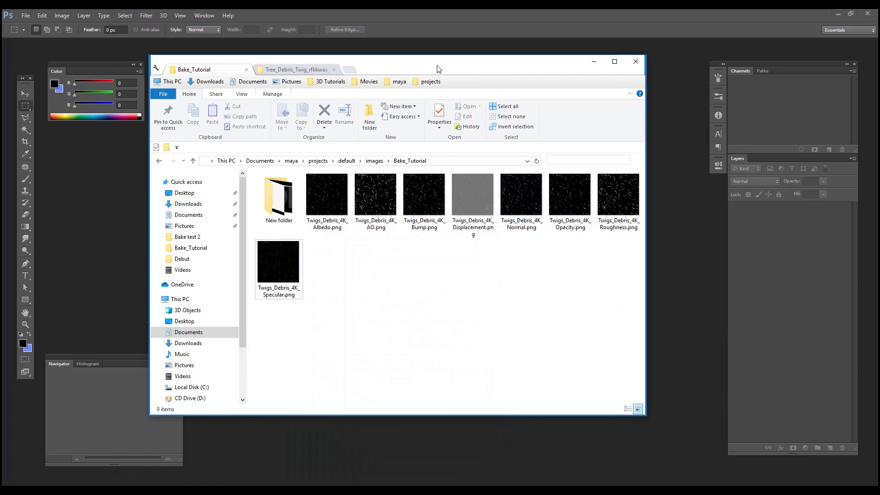
Step: Select all eight baked PNG maps, Albedo onward, and drag them into Photoshop
left_click_drag(436, 69, 526, 65)
left_click(412, 194)
left_click(349, 262, "shift")
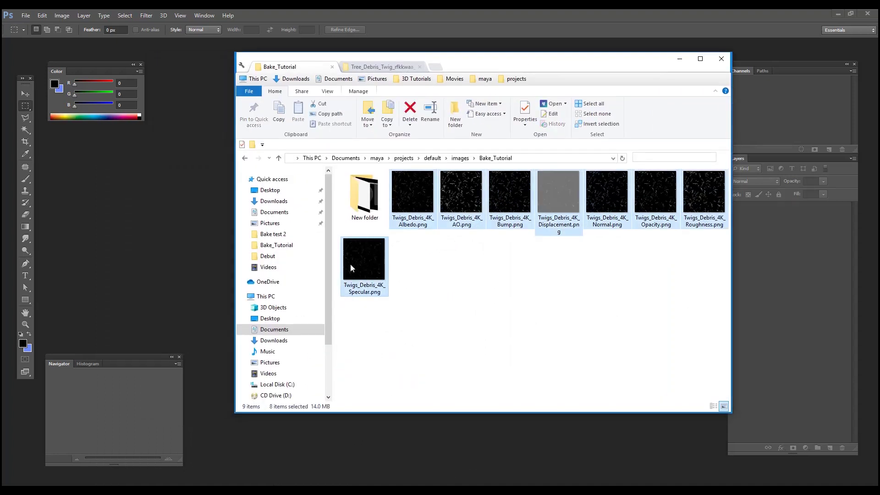
left_click_drag(375, 274, 197, 257)
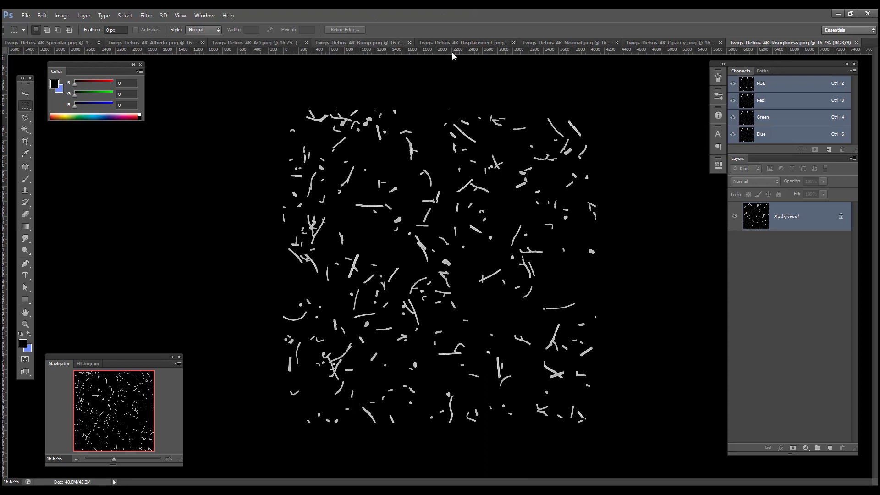
Step: Paste the copied opacity map into a new layer mask on the Specular map
left_click(685, 44)
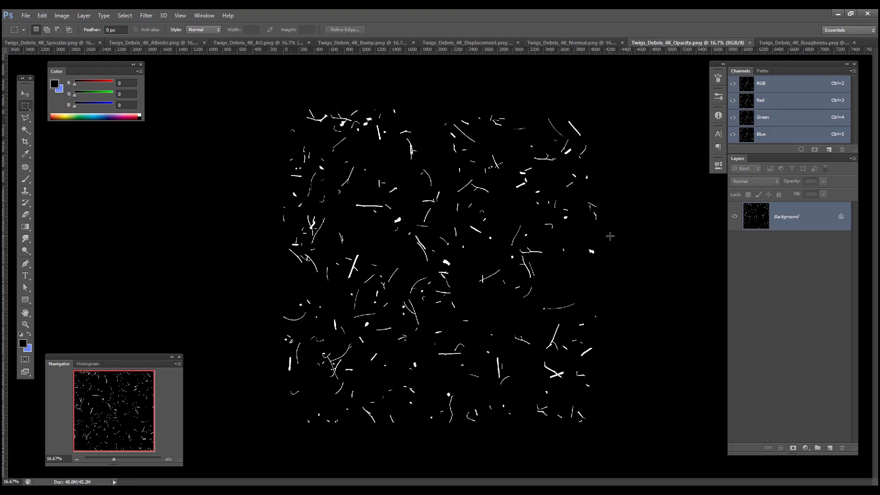
key("ctrl+a")
left_click(64, 45)
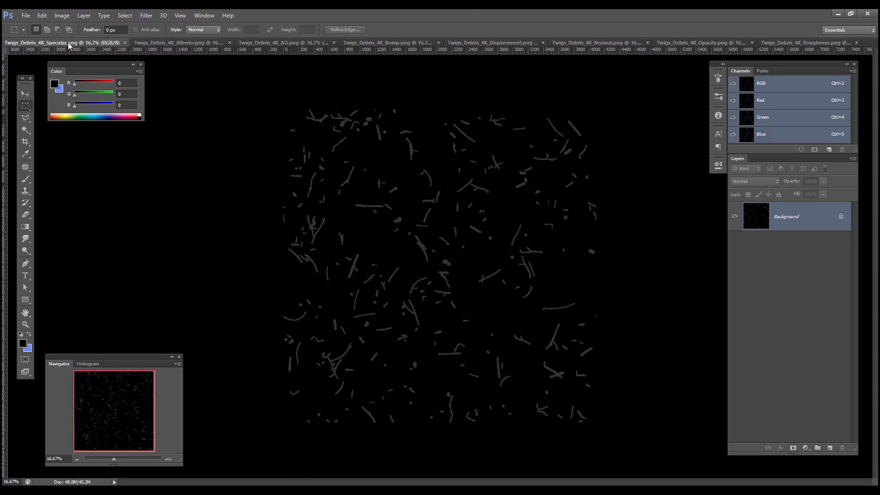
left_click(793, 448)
left_click(795, 221, "alt")
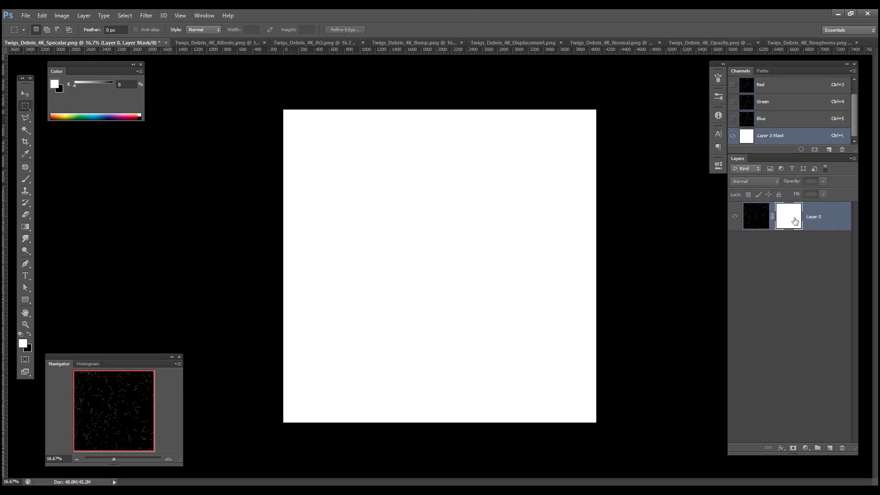
key("ctrl+v")
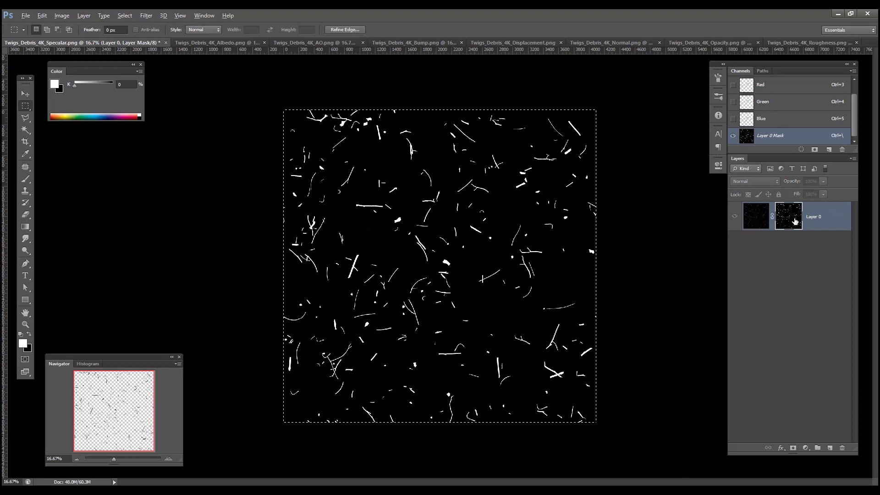
left_click(795, 221, "alt")
Step: Duplicate the masked specular layer, apply its mask, and fill empty areas with Solidify C
left_click(819, 217)
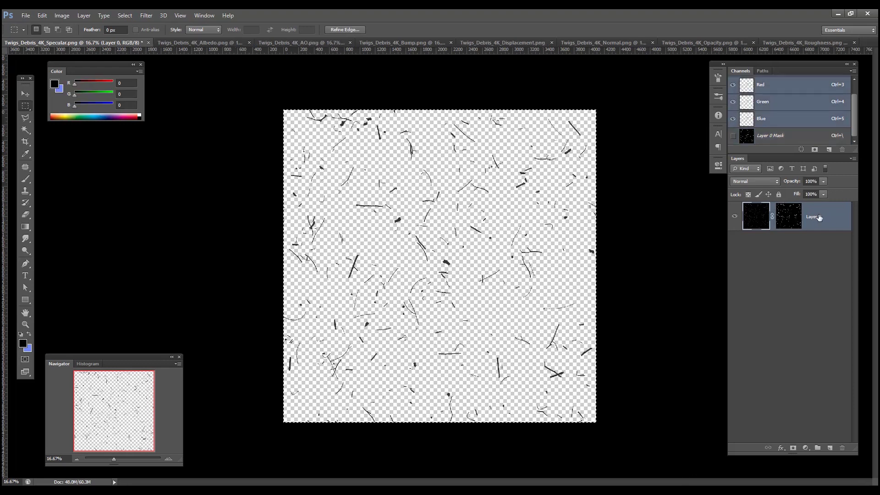
key("ctrl+d")
key("ctrl+j")
right_click(794, 217)
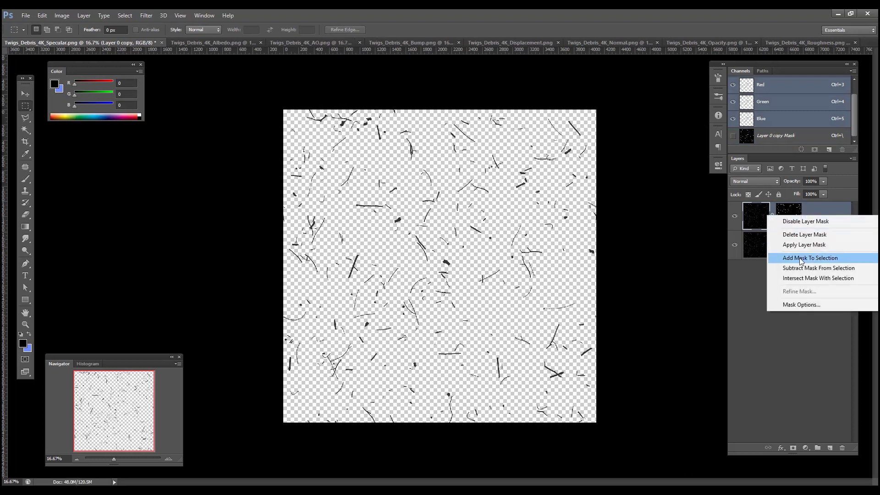
left_click(810, 245)
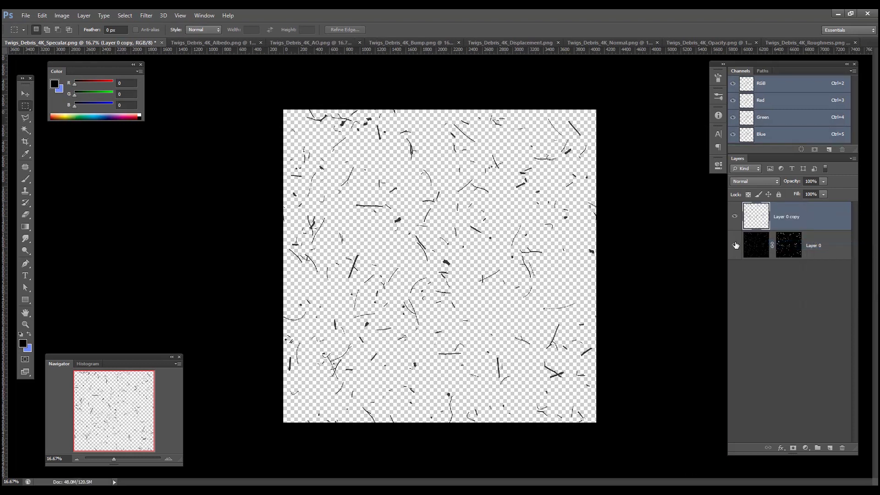
left_click(144, 16)
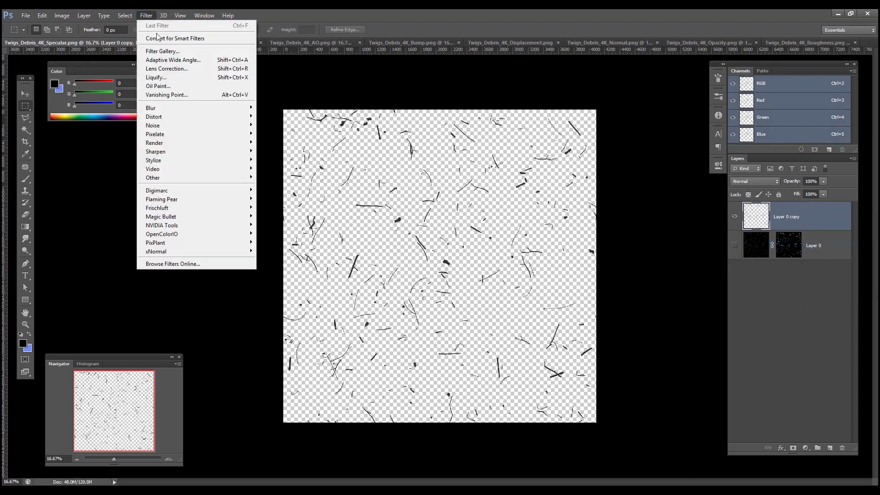
mouse_move(227, 200)
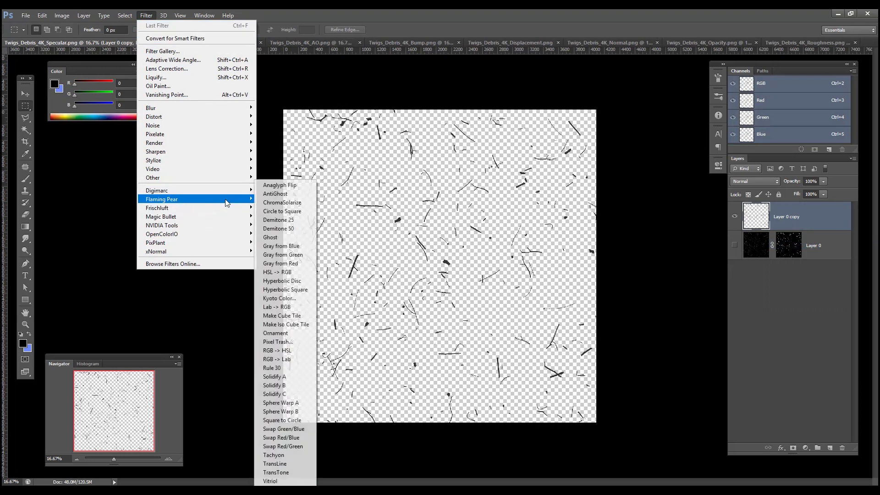
left_click(275, 393)
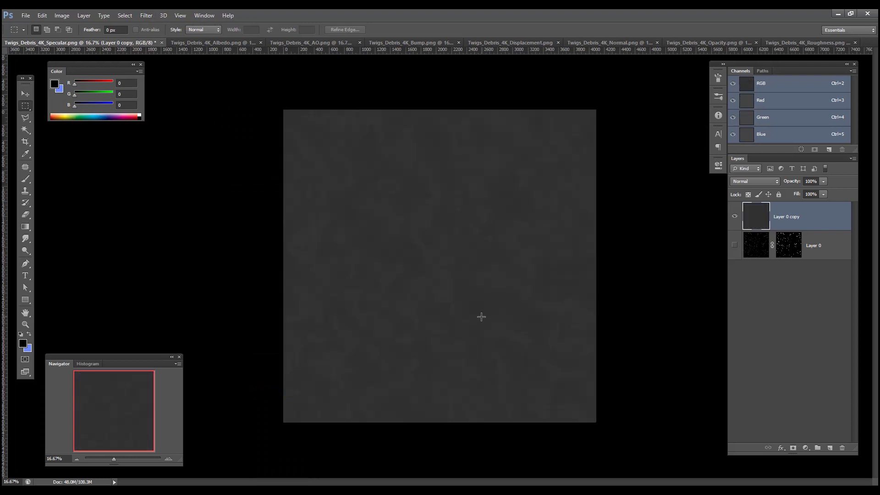
Step: Save the specular map as Twigs_Debris_4K_Specular.jpg at Maximum JPEG quality
key("ctrl+shift+s")
left_click(487, 300)
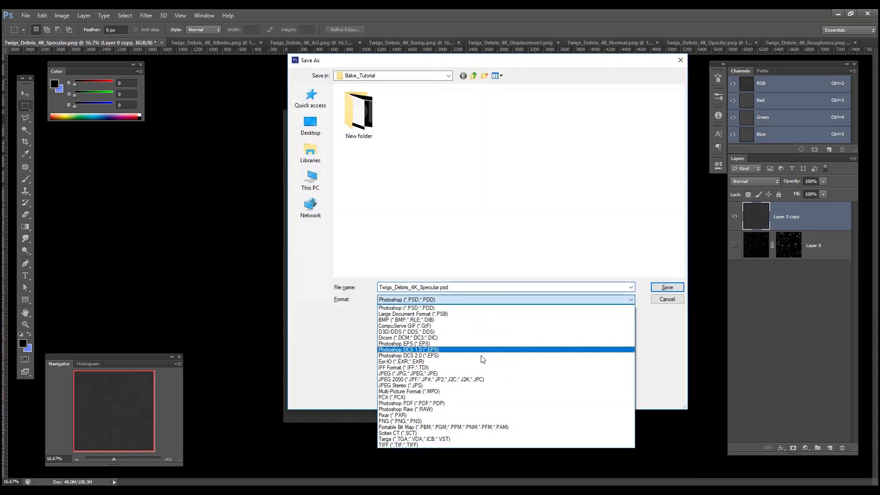
left_click(459, 373)
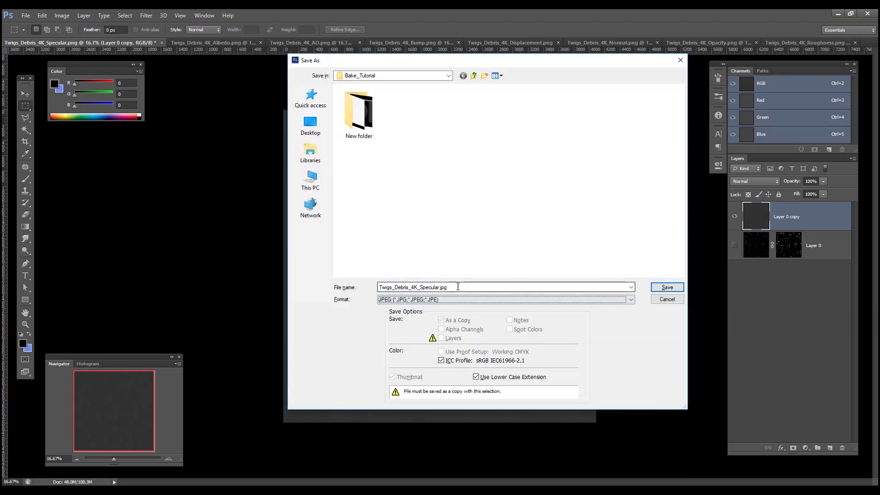
left_click(668, 288)
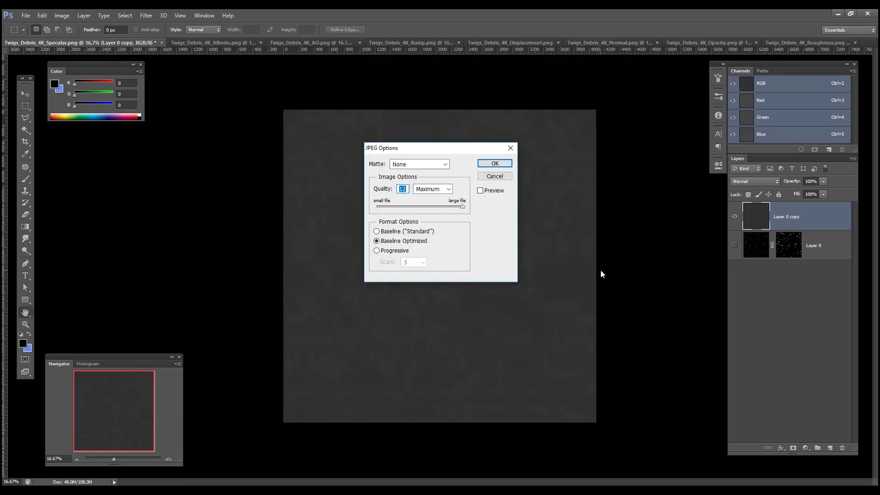
left_click(448, 189)
left_click(450, 191)
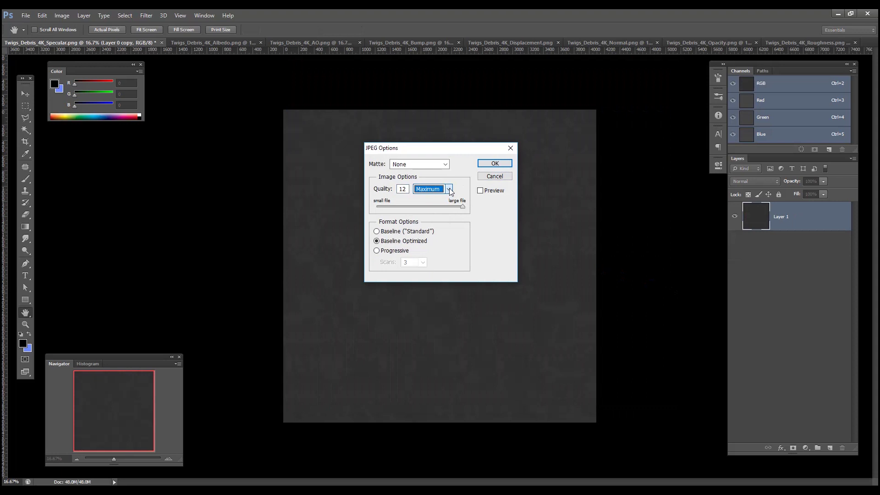
left_click(495, 162)
key("ctrl+z")
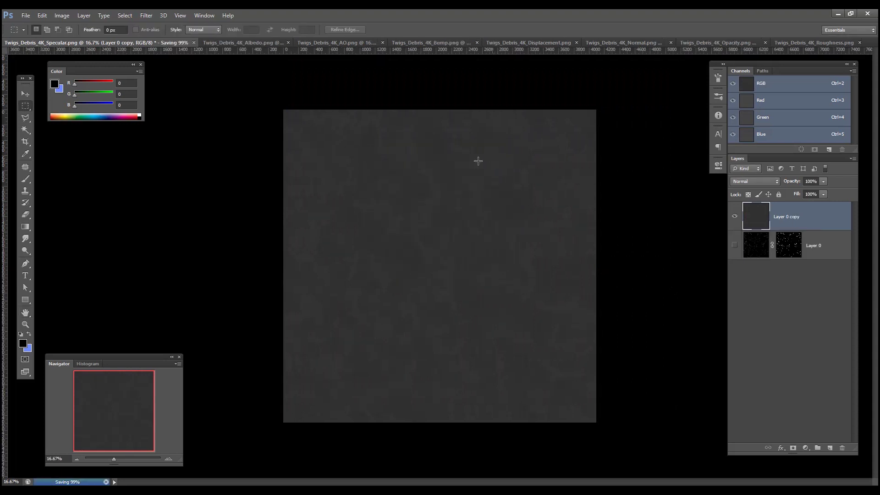
Step: Paste the opacity twigs into a new layer mask on the Albedo map
left_click(215, 42)
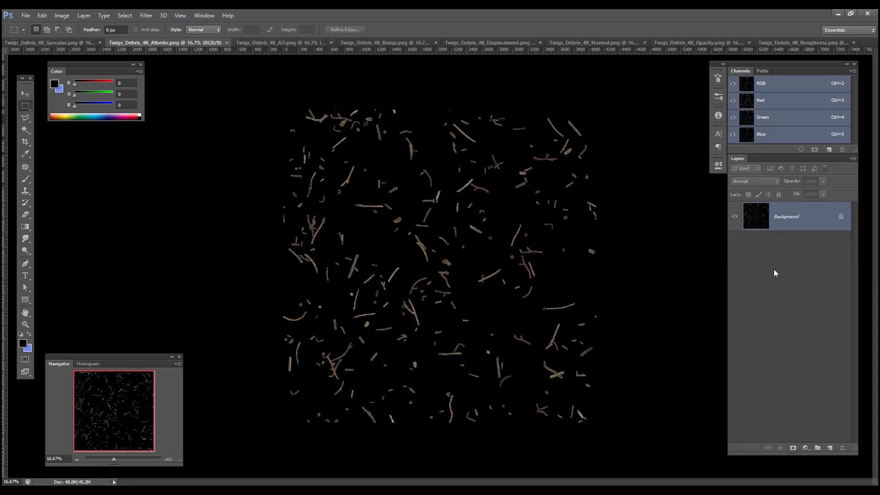
left_click(793, 447)
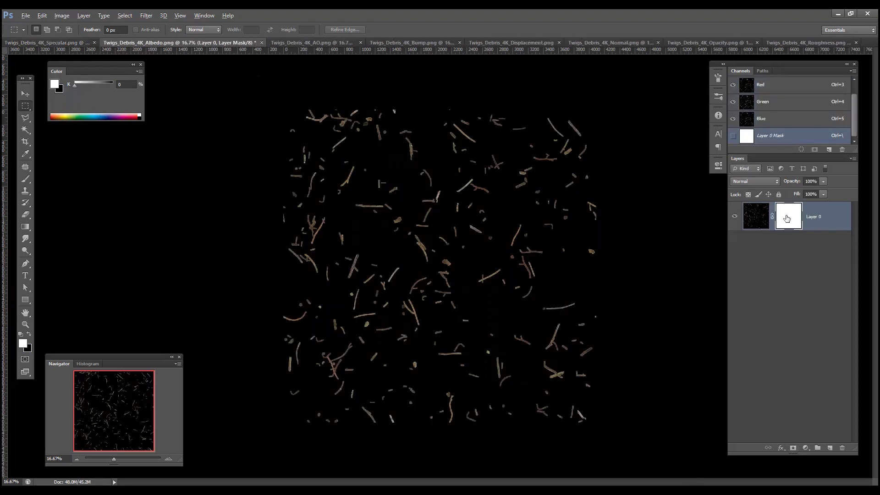
left_click(787, 218, "alt")
key("ctrl+v")
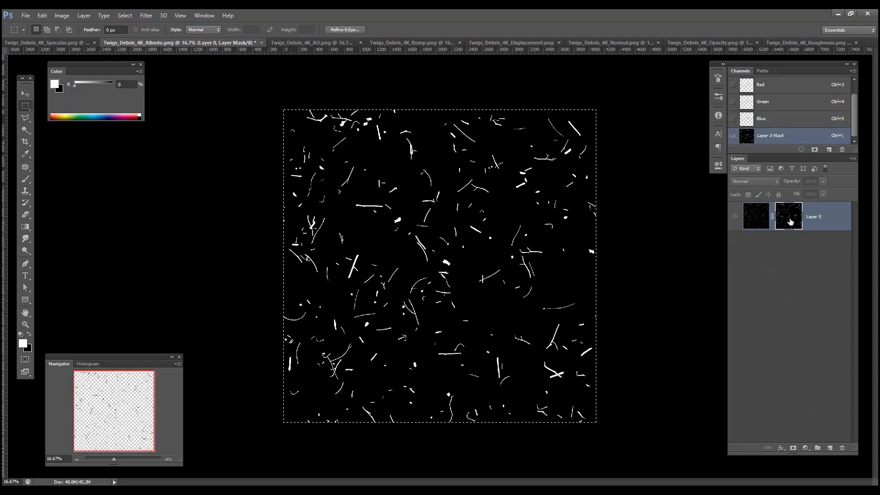
left_click(790, 221, "alt")
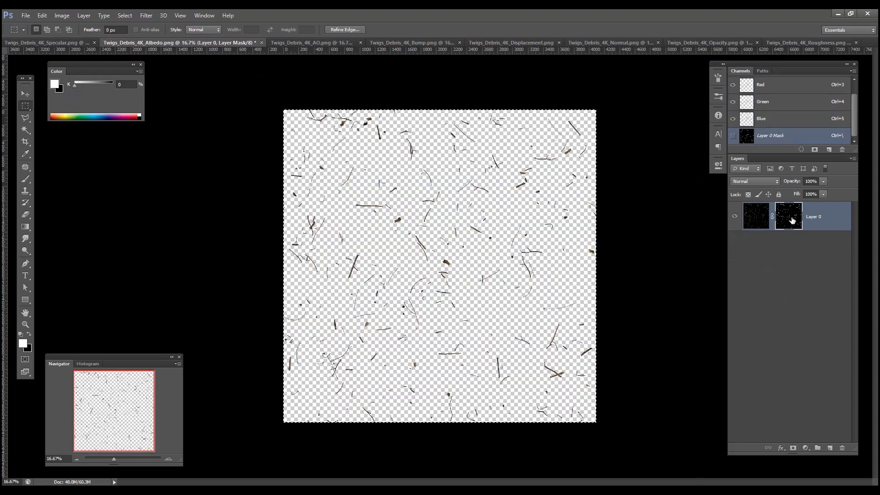
Step: Apply the mask on a duplicate albedo layer, hide the original, and rerun Solidify C
key("ctrl+d")
key("ctrl+j")
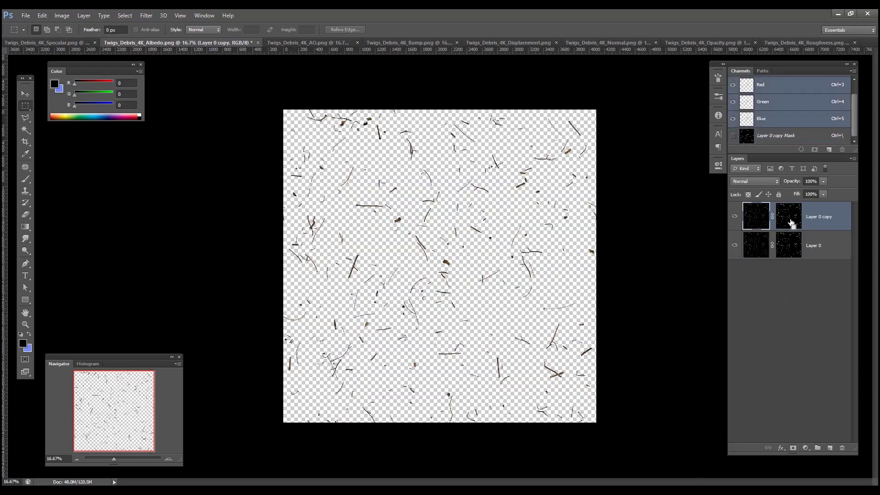
right_click(791, 221)
left_click(805, 249)
left_click(735, 245)
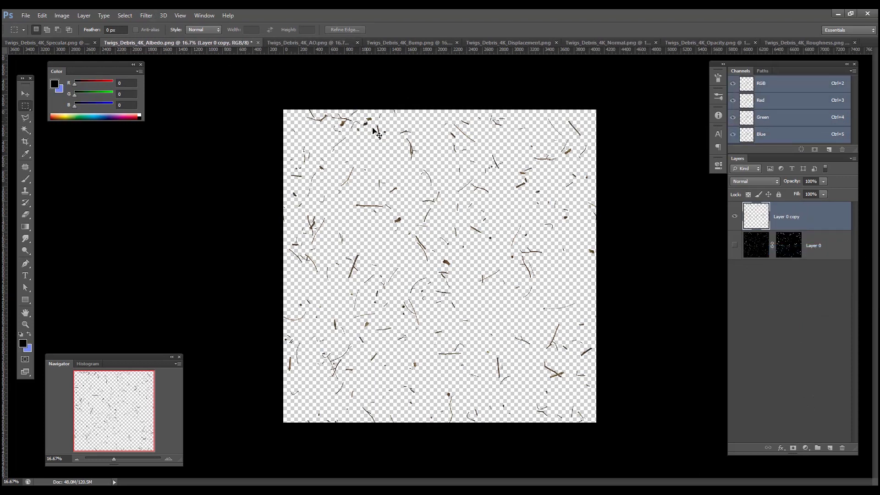
left_click(147, 15)
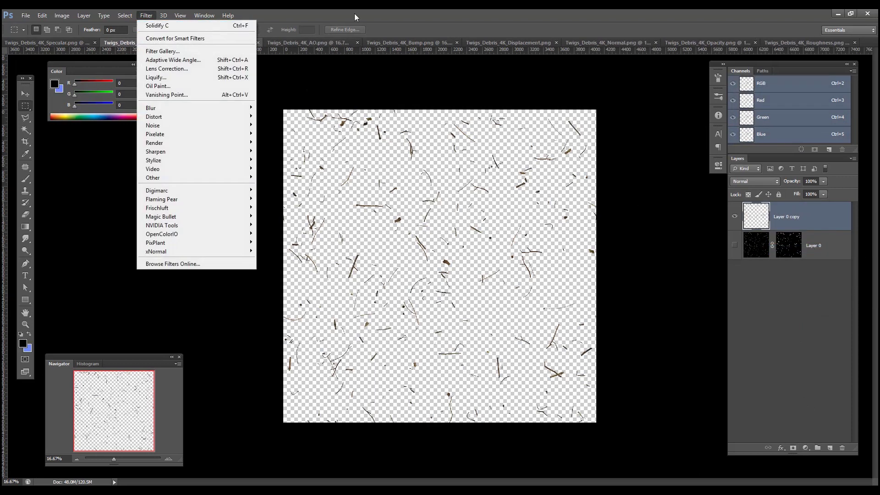
left_click(500, 23)
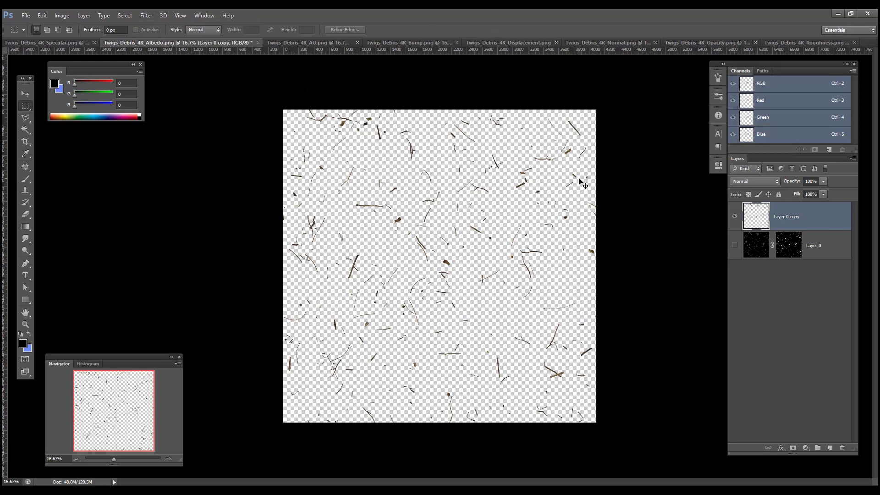
key("ctrl+f")
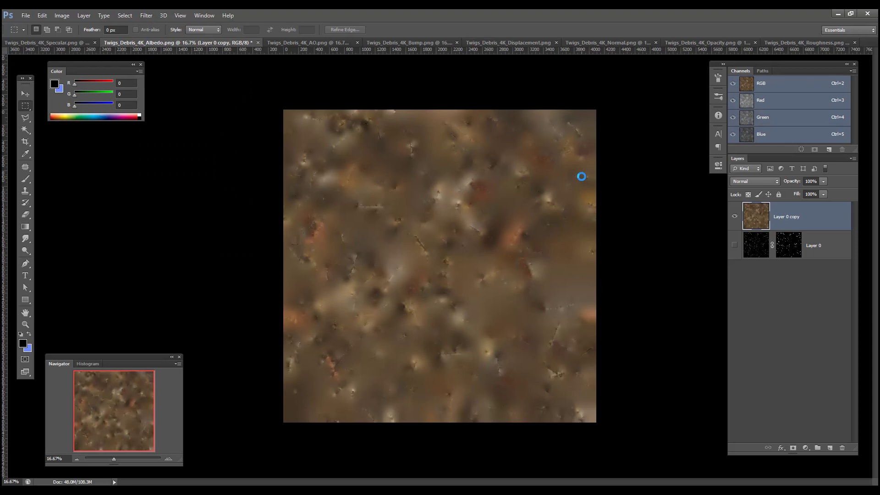
Step: Save the albedo map as the JPEG Twigs_Debris_4K_Albedo.jpg
key("ctrl+shift+s")
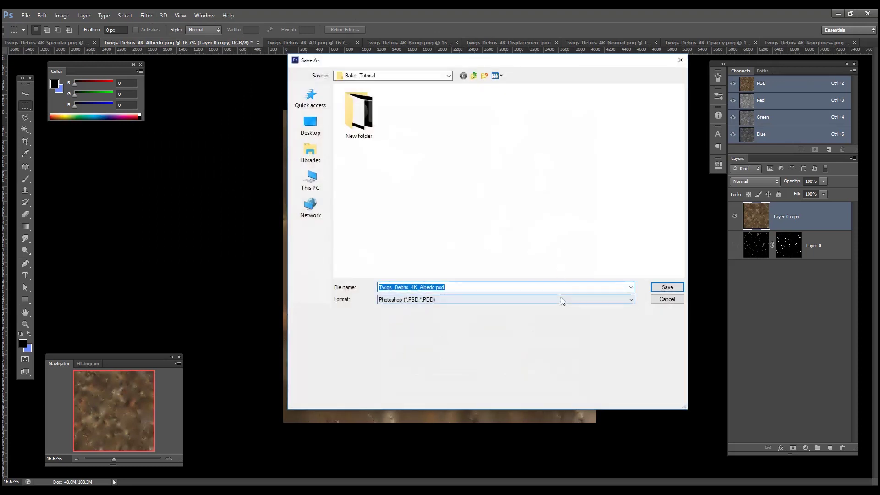
left_click(561, 299)
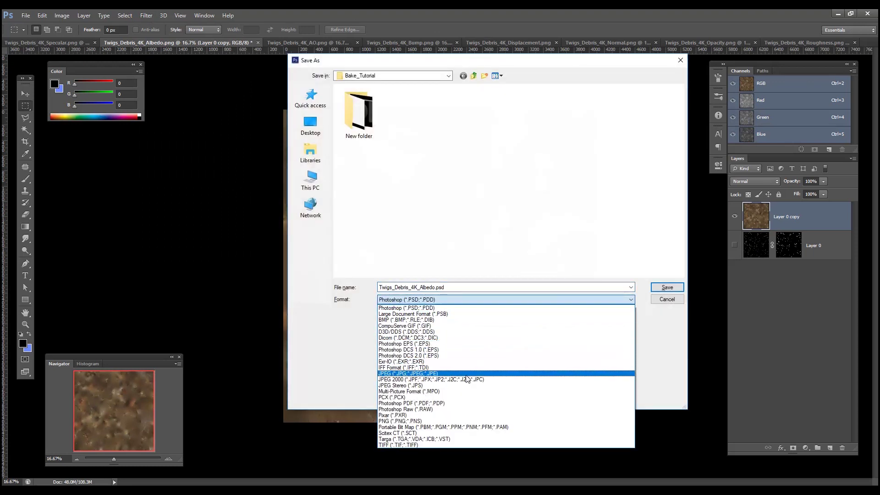
left_click(458, 373)
left_click(407, 110)
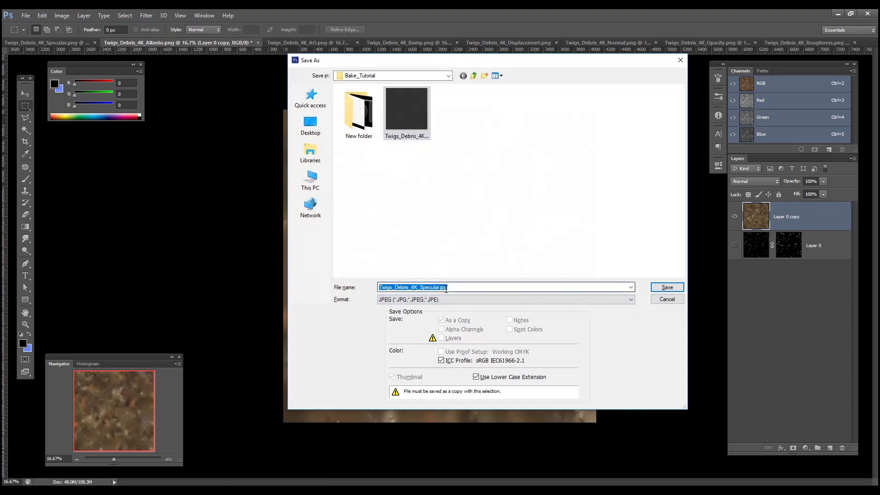
left_click(425, 287)
left_click_drag(422, 287, 434, 286)
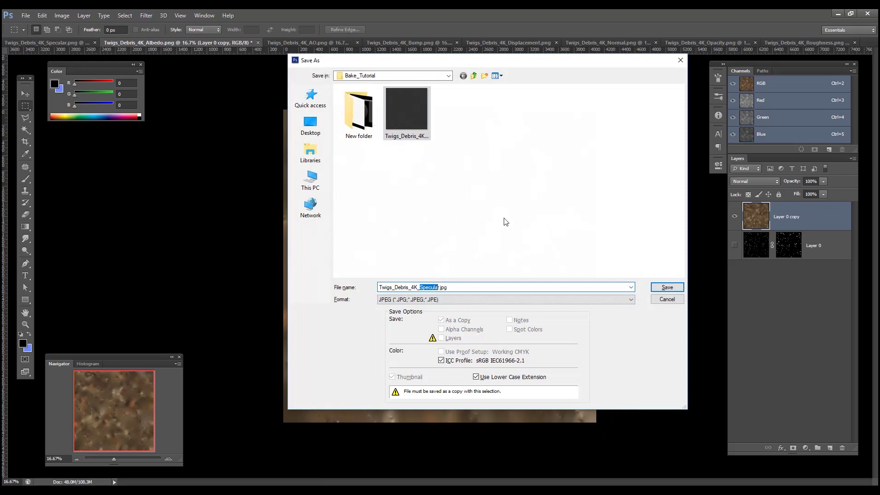
type("Albedo")
key("Return")
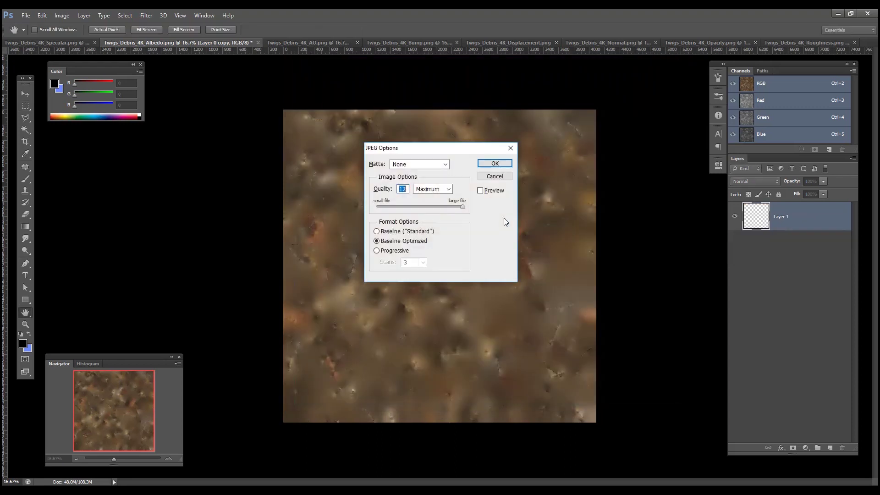
key("Return")
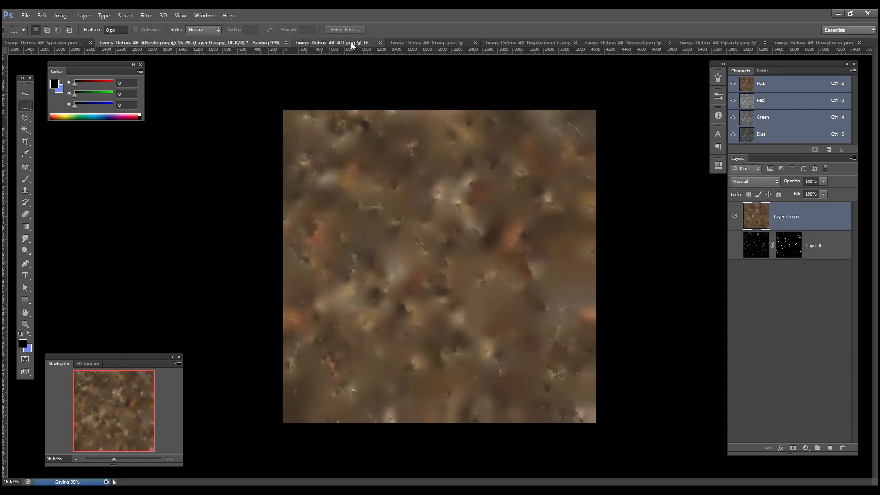
Step: Go through the map documents to the Opacity map and select its whole canvas
left_click(351, 42)
left_click(384, 43)
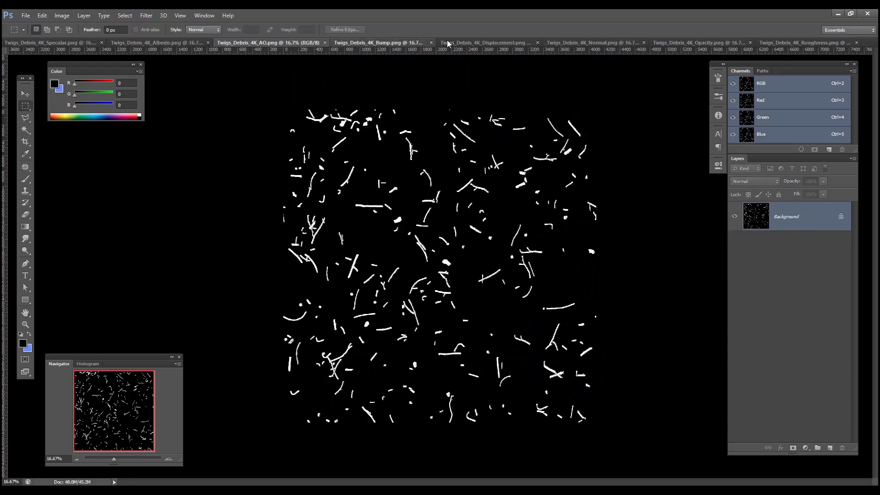
left_click(476, 42)
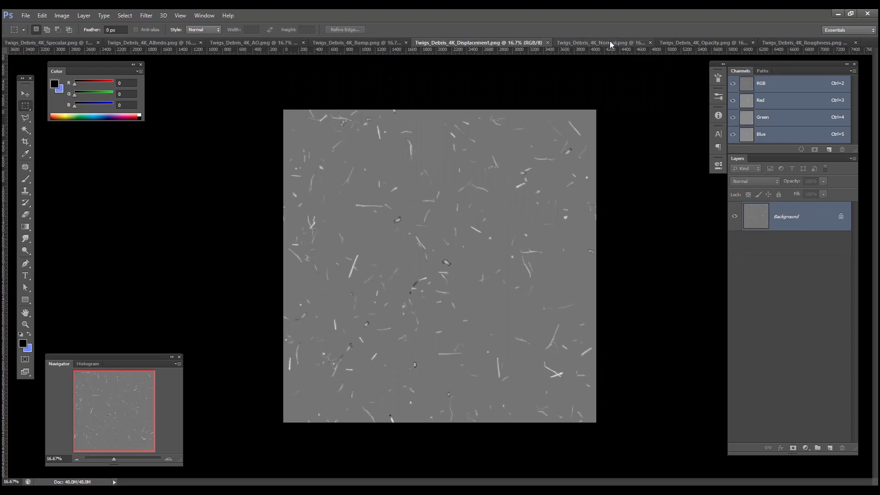
left_click(812, 42)
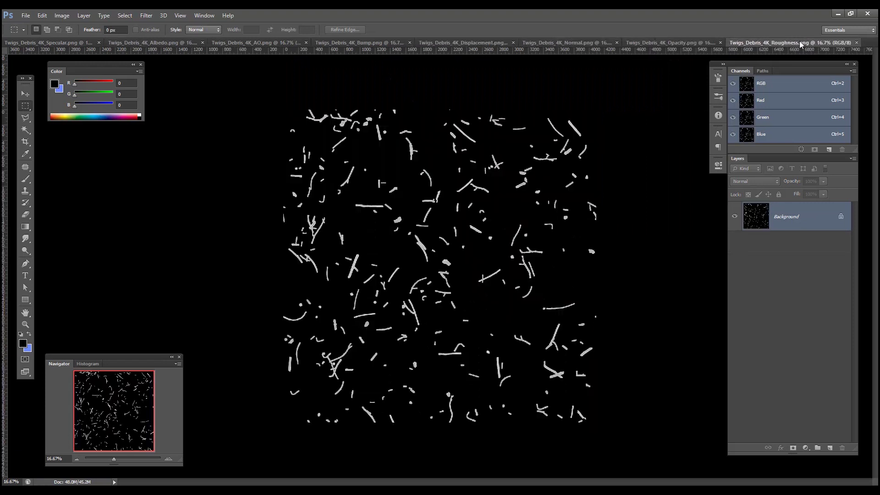
left_click(664, 44)
key("ctrl+a")
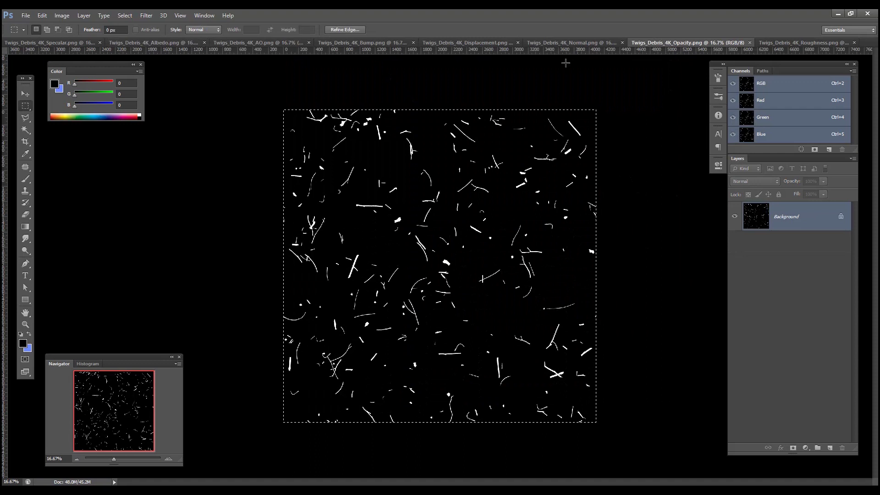
Step: Mask the Normal map with the pasted opacity image, apply the mask on a duplicate, and hide the original
left_click(564, 43)
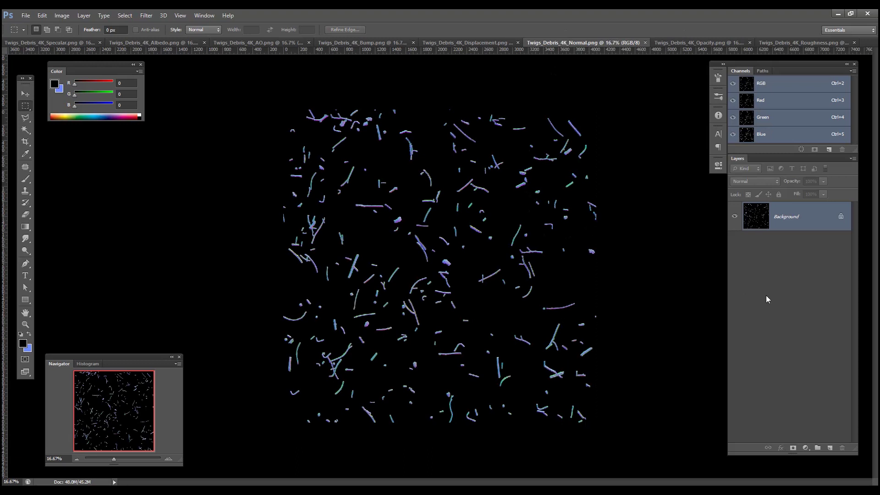
left_click(794, 447)
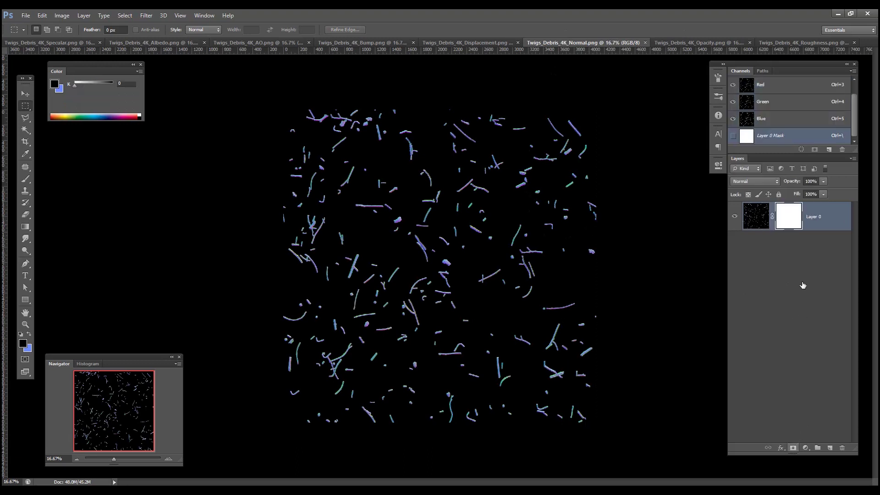
left_click(795, 220, "alt")
key("ctrl+v")
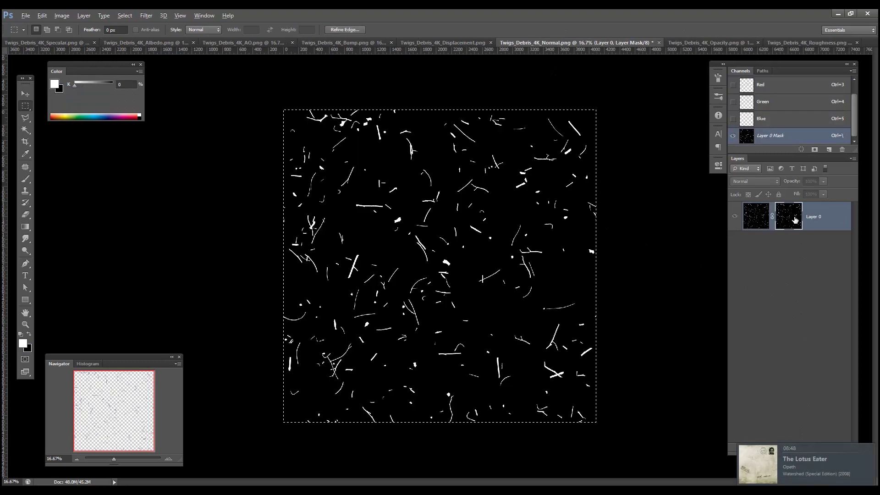
left_click(796, 219, "alt")
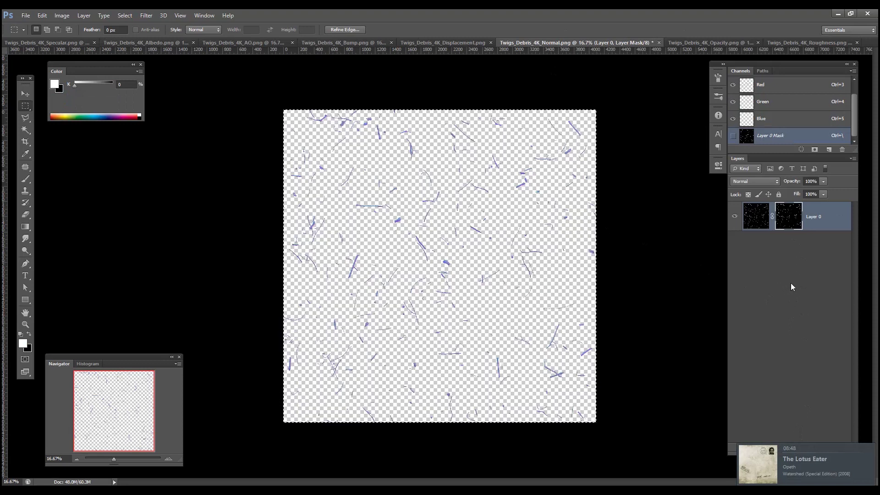
key("ctrl+d")
key("ctrl+j")
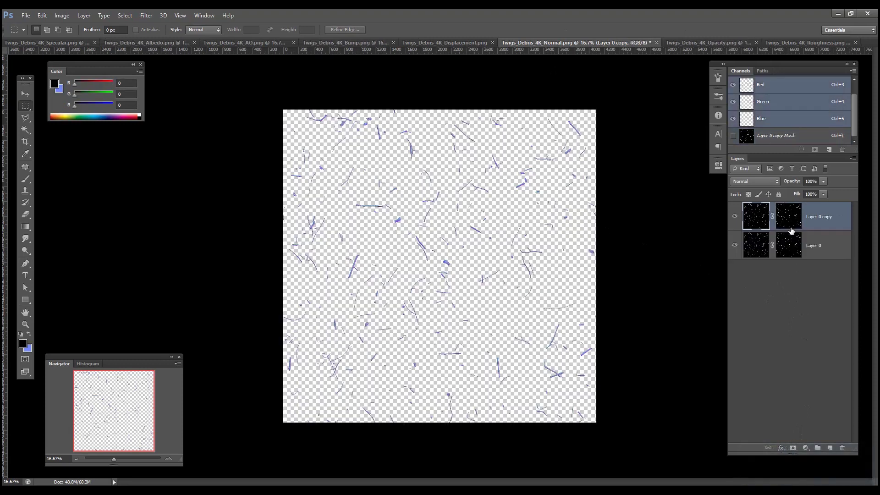
right_click(789, 228)
left_click(786, 256)
left_click(736, 245)
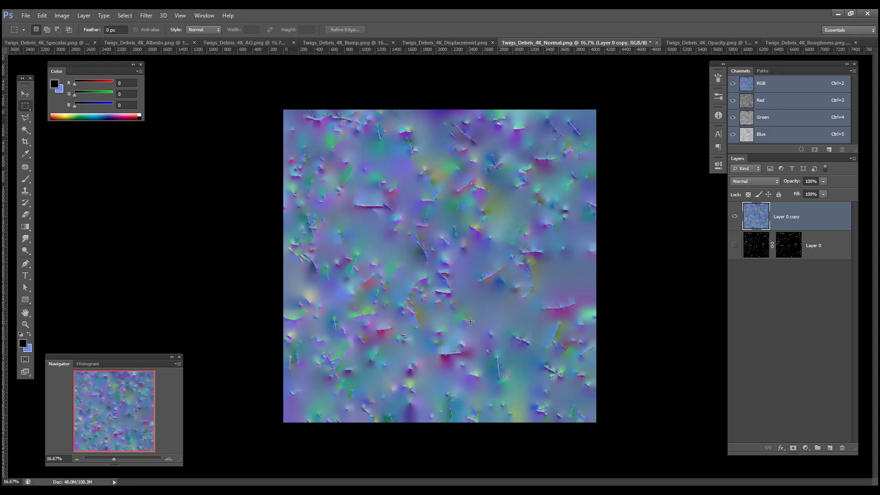
Step: Normalize a duplicate normal map layer with xNormal and compare it against the unnormalized version
key("ctrl+j")
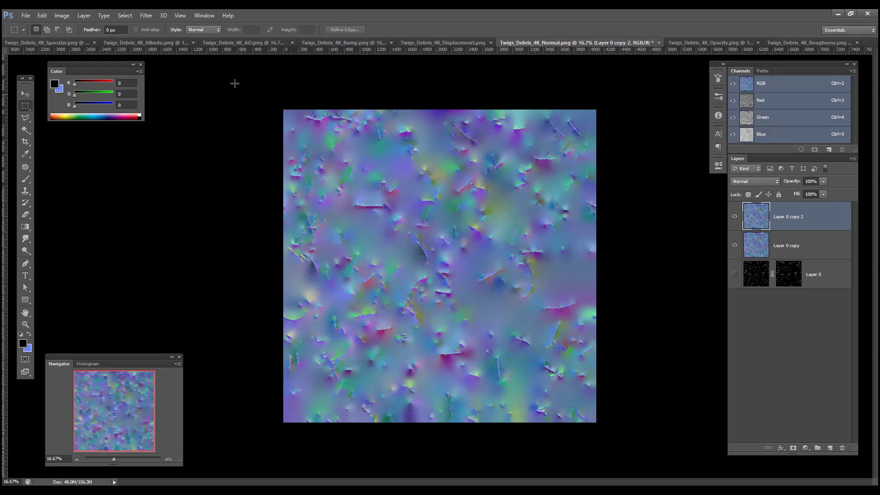
left_click(146, 15)
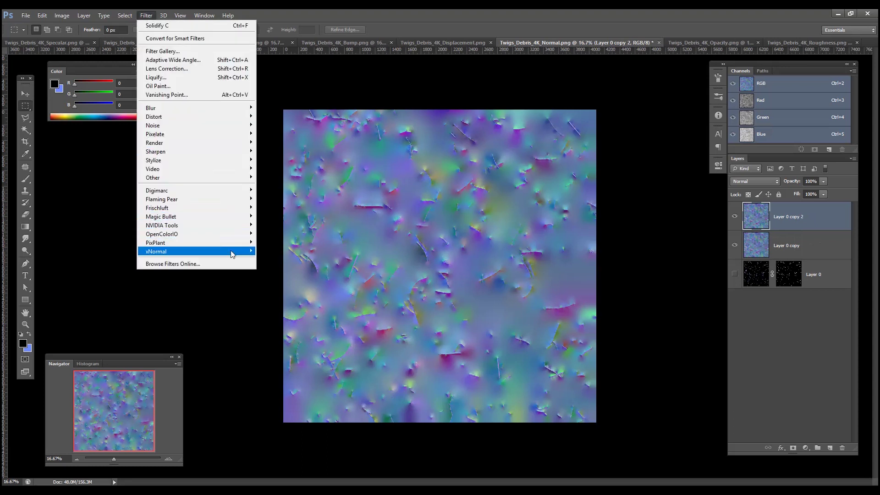
mouse_move(232, 251)
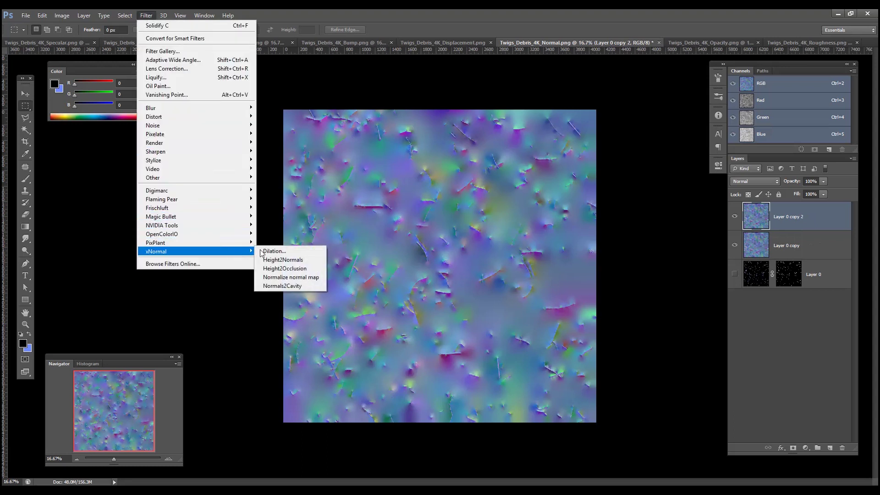
left_click(302, 279)
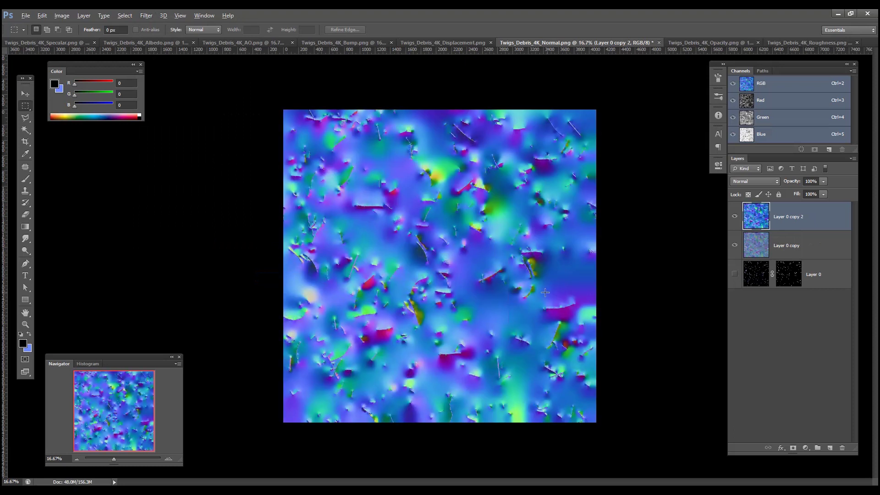
scroll(478, 240, "up", 5, "alt")
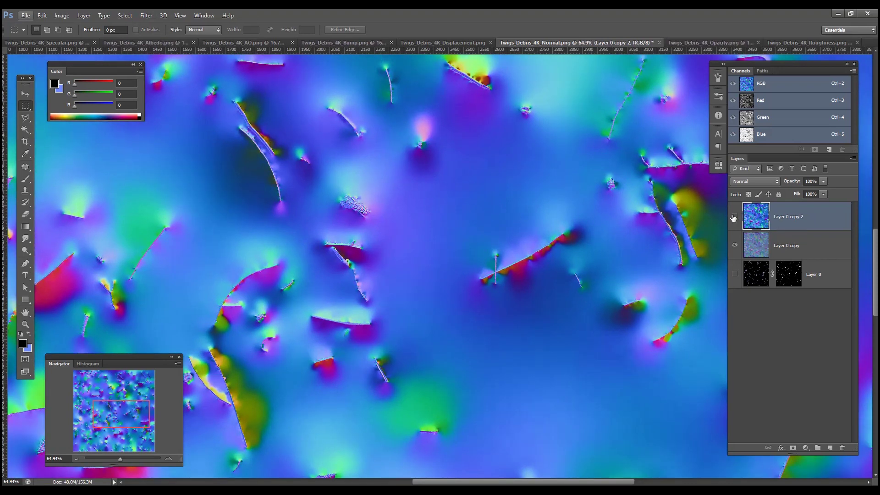
left_click(734, 216)
left_click(734, 217)
left_click(734, 217)
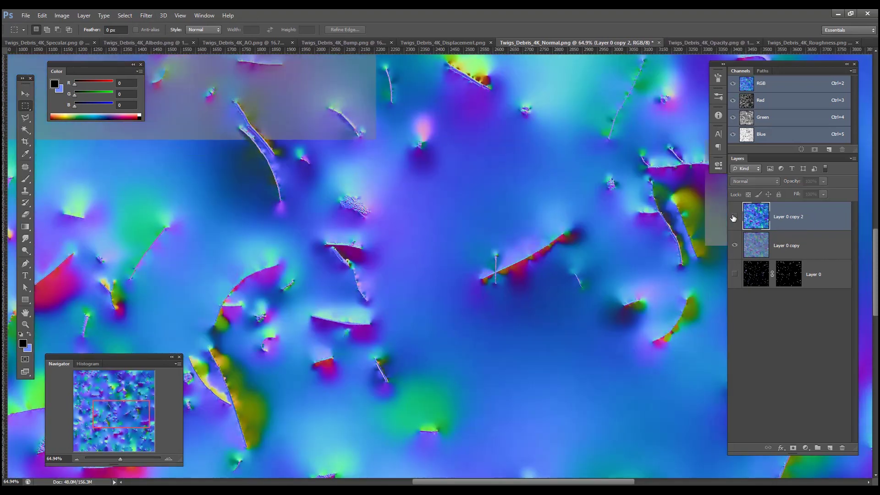
left_click(734, 217)
left_click(734, 217)
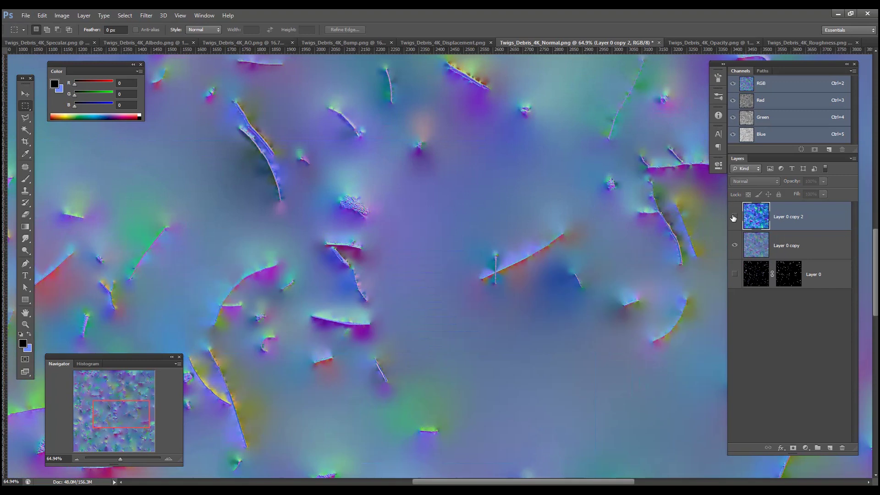
left_click(734, 217)
Step: Bring up Save As for Twigs_Debris_4K_Normal with the file format list
scroll(560, 261, "down", 5, "alt")
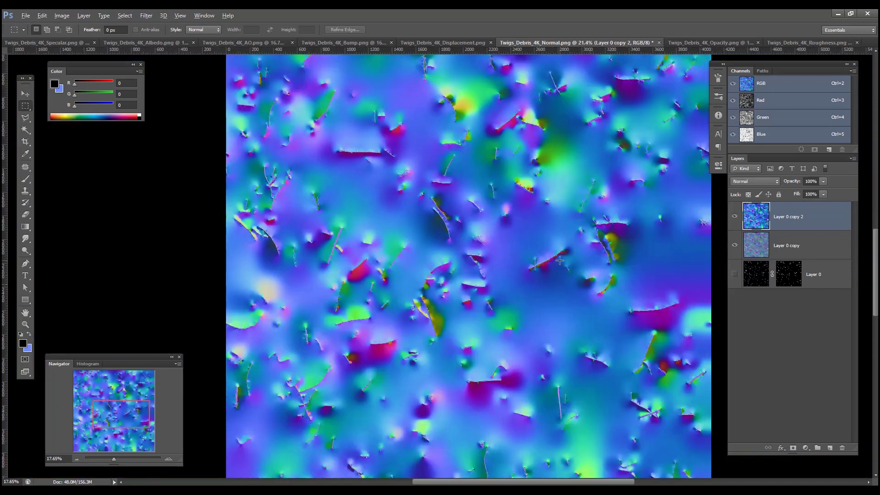
key("alt")
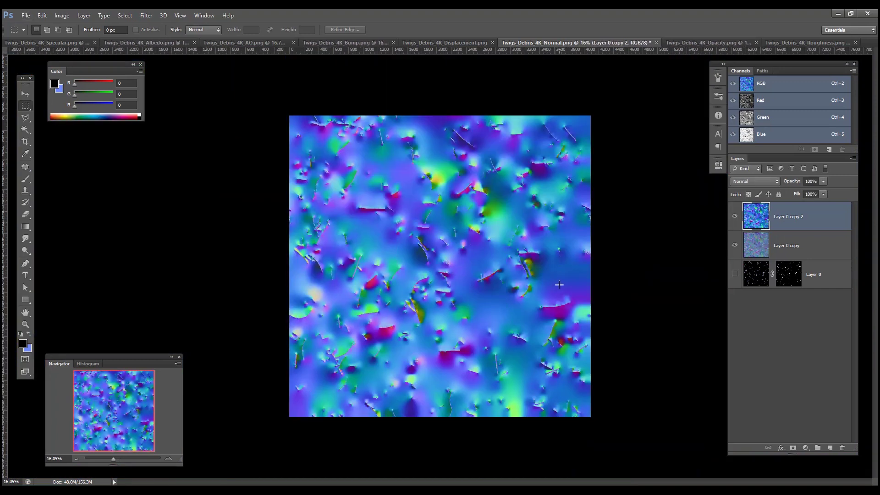
key("ctrl+shift+s")
left_click(497, 300)
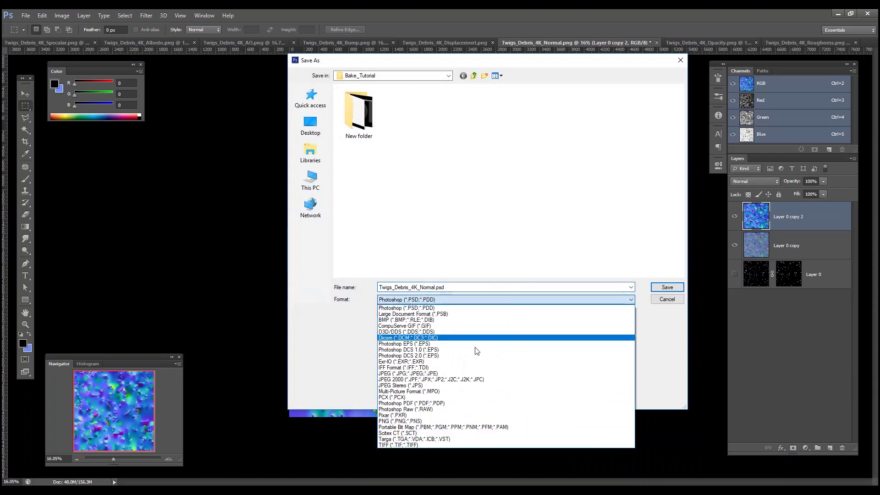
Step: Save the normal map as the JPEG Twigs_Debris_4K_Normal.jpg at Maximum quality
left_click(464, 374)
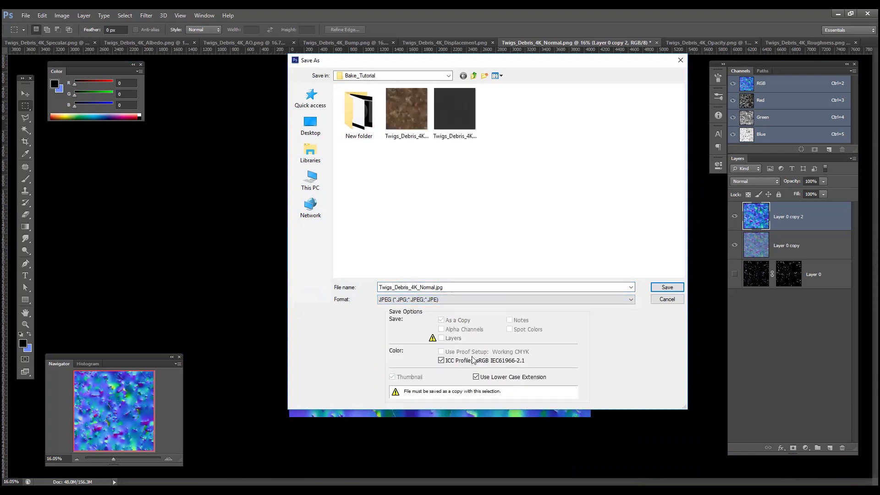
left_click(667, 287)
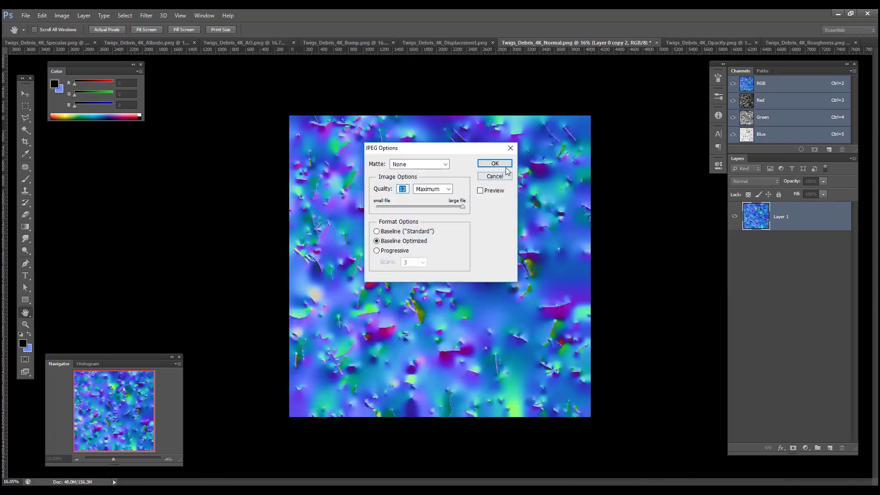
left_click(506, 168)
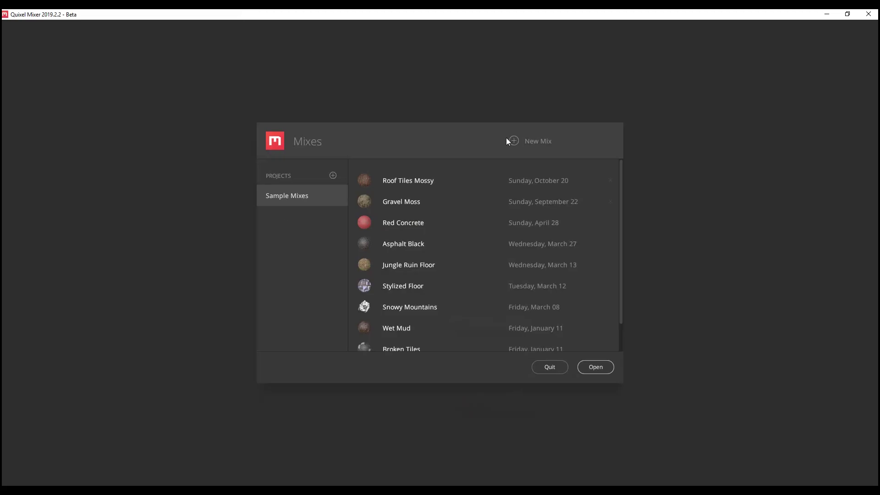
Step: Create a mix named 'Twigs Atlas' with the Specular workflow at 2048 px resolution
left_click(514, 142)
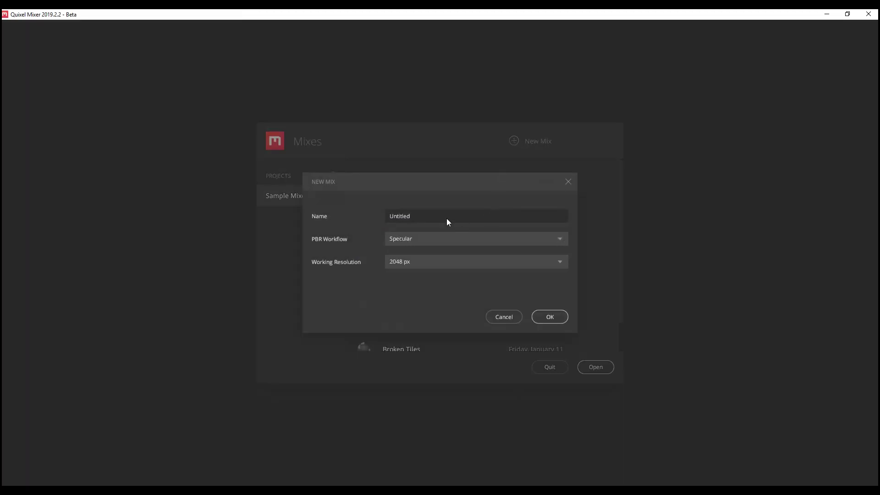
double_click(447, 219)
type("Twigs Atlas")
left_click(453, 238)
left_click(477, 251)
left_click(547, 264)
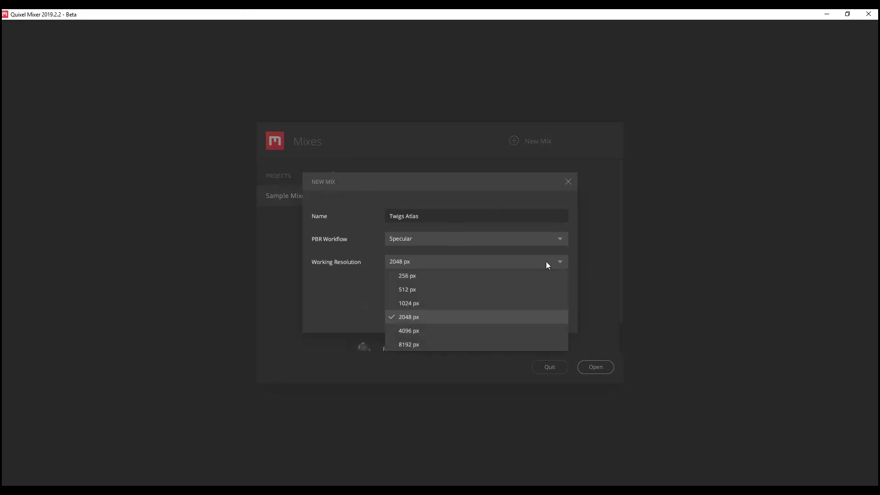
left_click(546, 264)
left_click(551, 319)
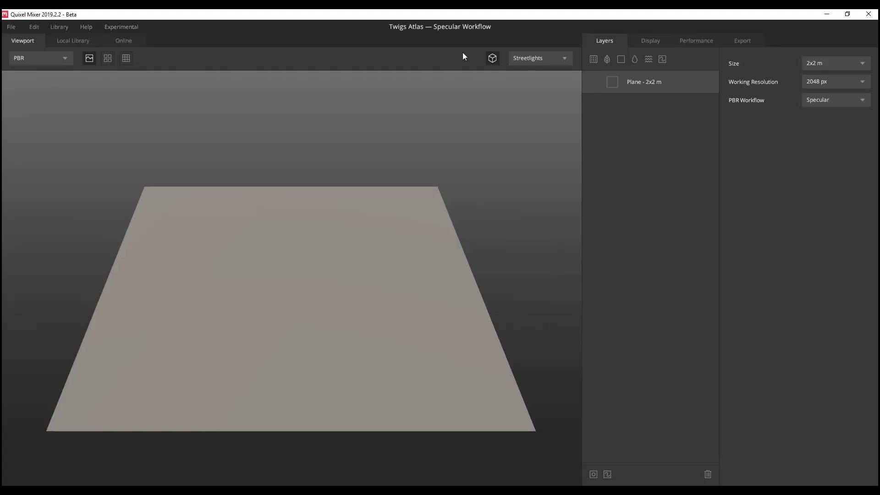
Step: Add the PJUVM surface from the Soil library category as a layer over the plane
left_click(592, 61)
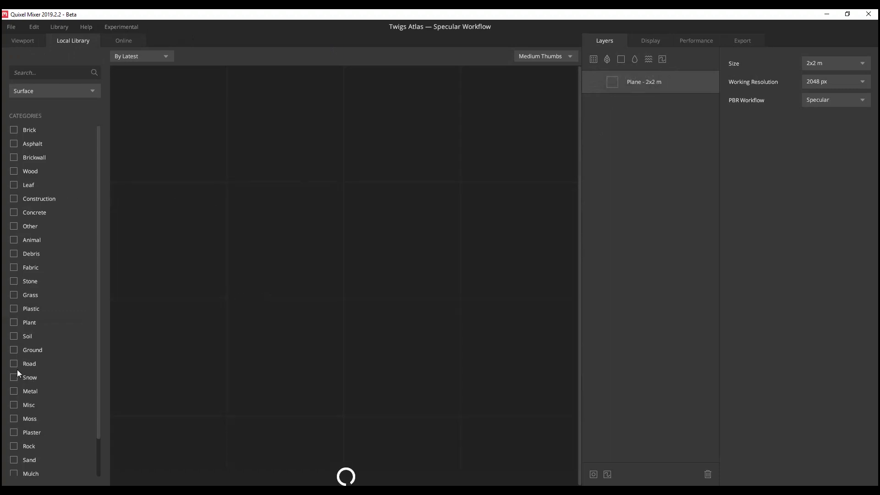
left_click(45, 353)
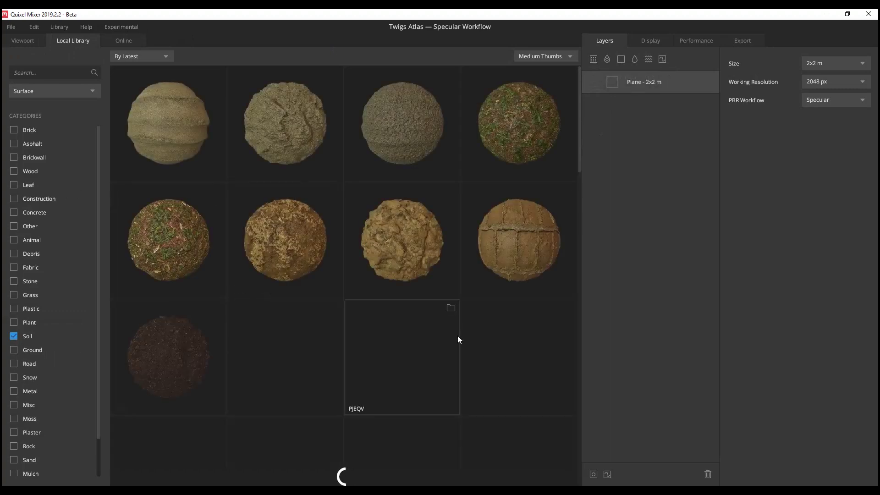
scroll(448, 350, "down", 1)
scroll(448, 348, "down", 2)
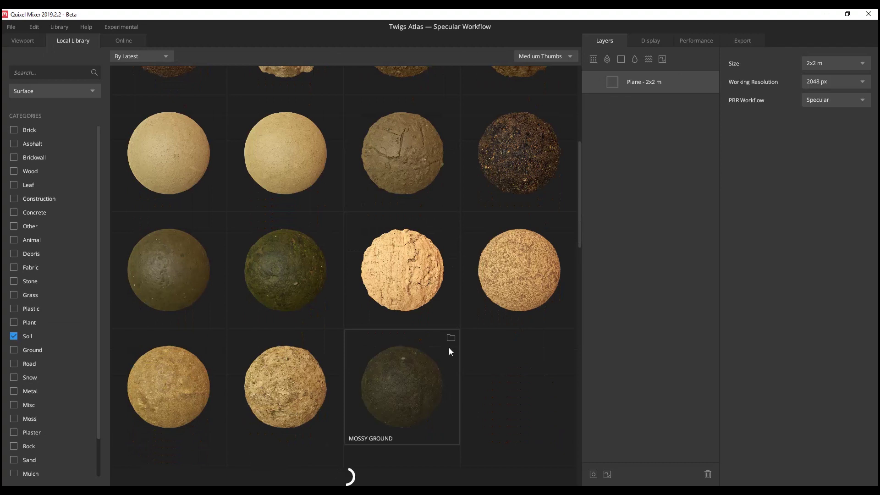
scroll(449, 348, "down", 1)
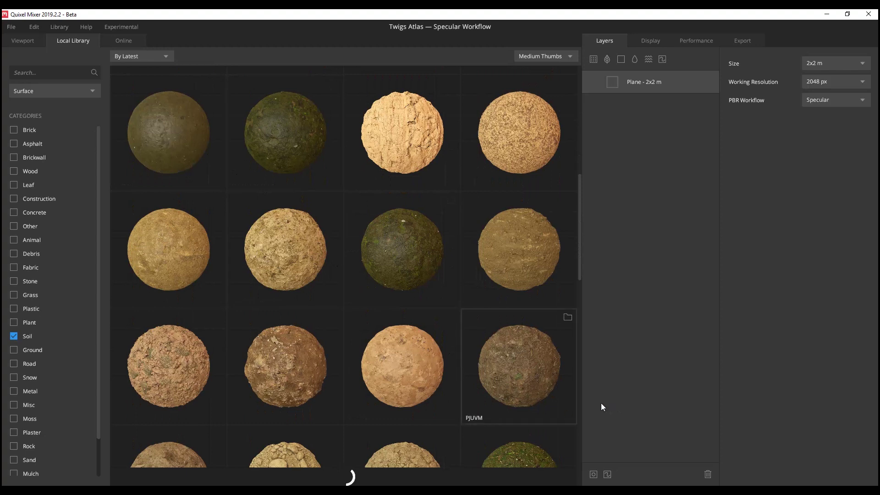
left_click_drag(622, 394, 621, 394)
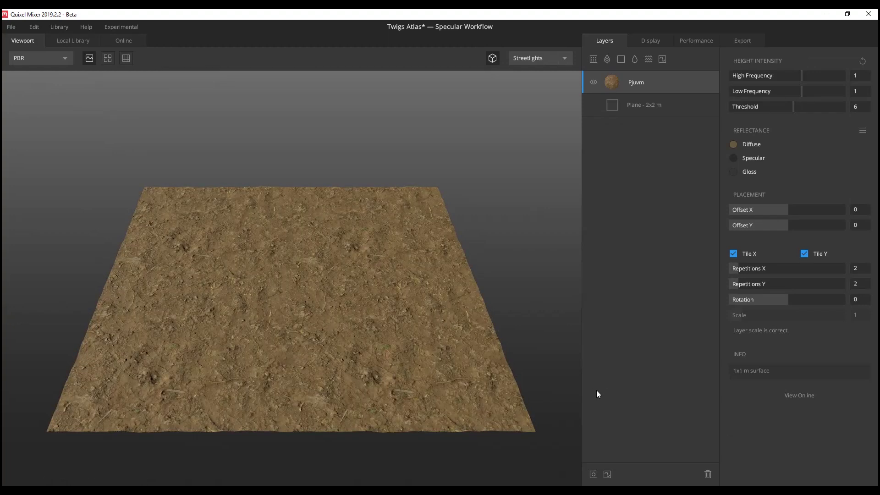
left_click(56, 28)
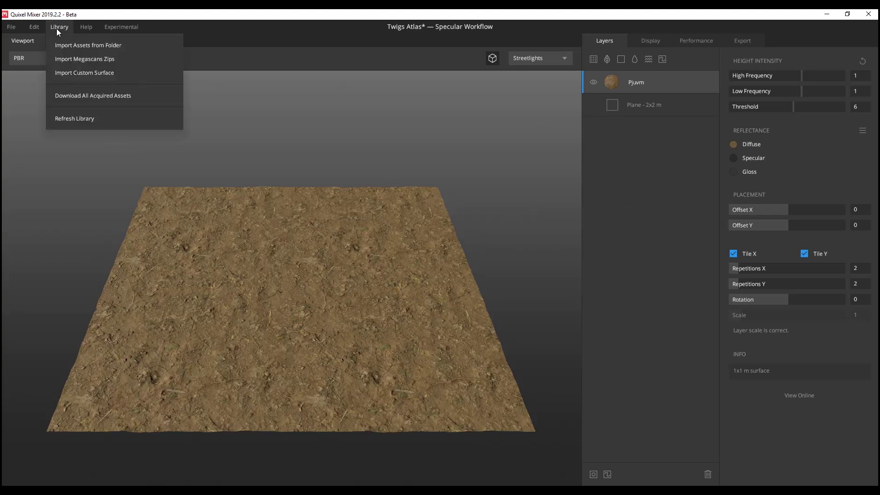
Step: Import a custom surface from the twig albedo map, auto-filling the other Twigs_Debris_4K maps
left_click(102, 72)
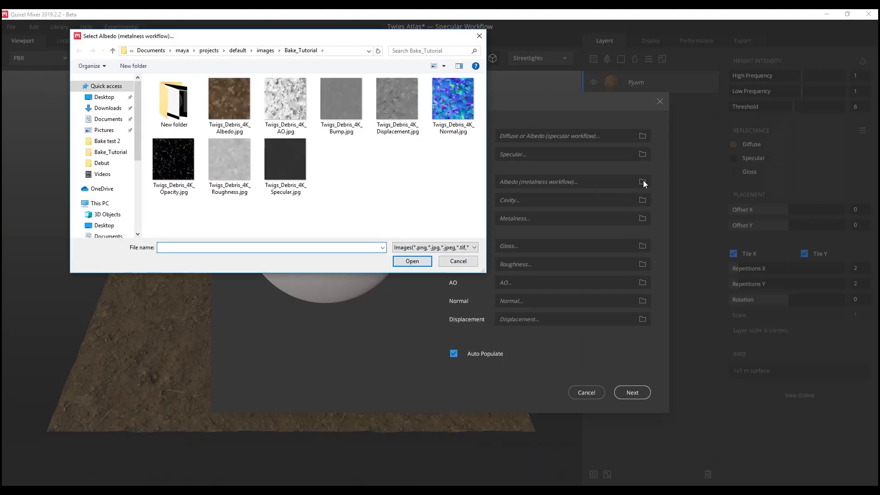
left_click_drag(321, 36, 428, 44)
left_click(337, 110)
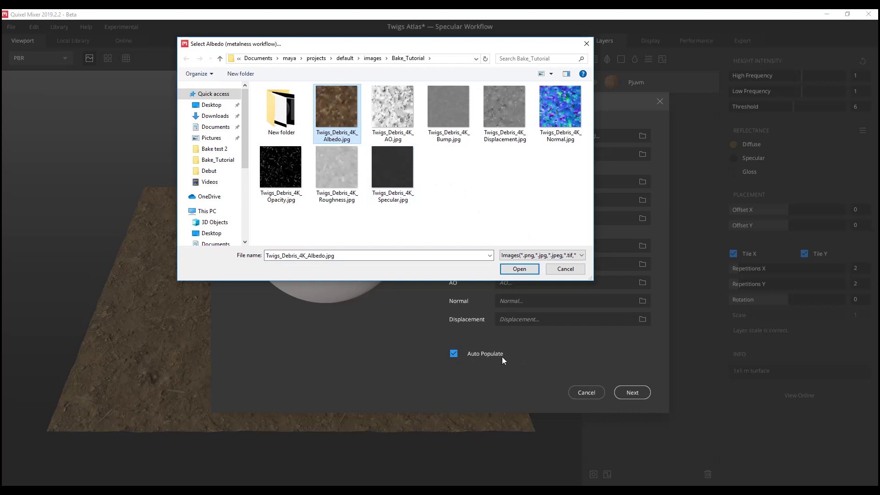
left_click(516, 269)
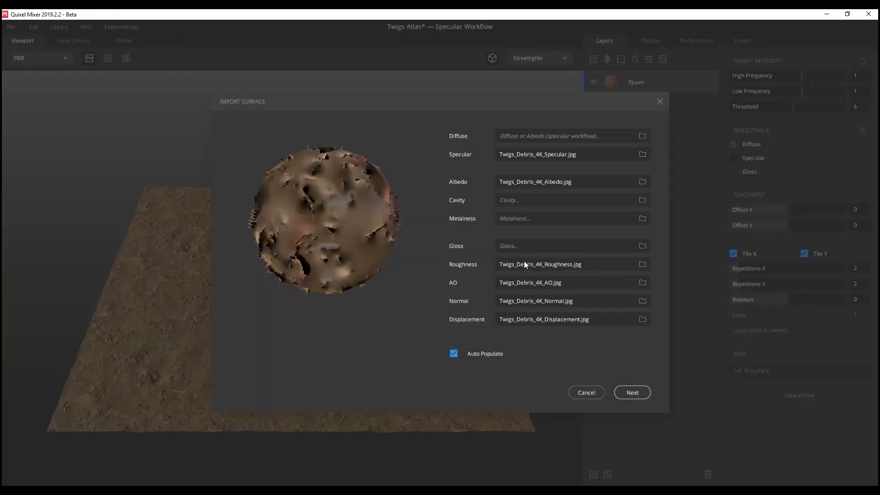
Step: Set the surface height, a 2 m area, and the tags twigs, atlas and debris
left_click(636, 392)
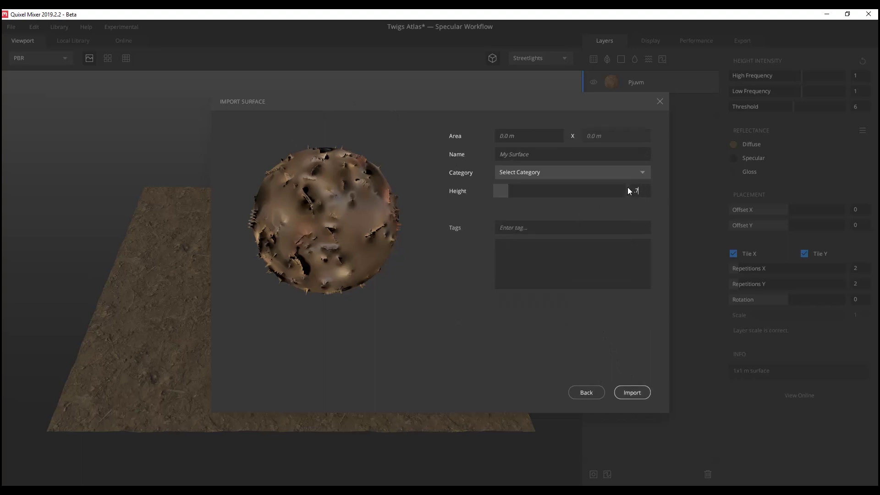
key("Return")
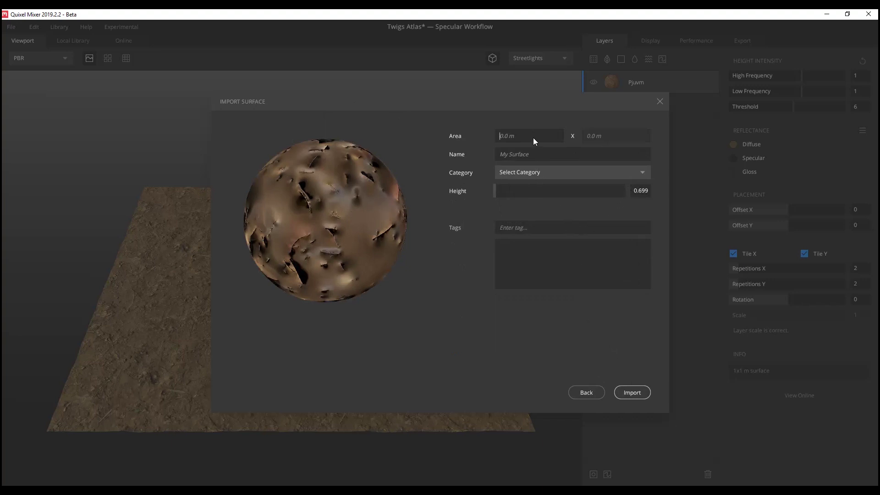
type("2")
key("Return")
type("twigs")
key("Return")
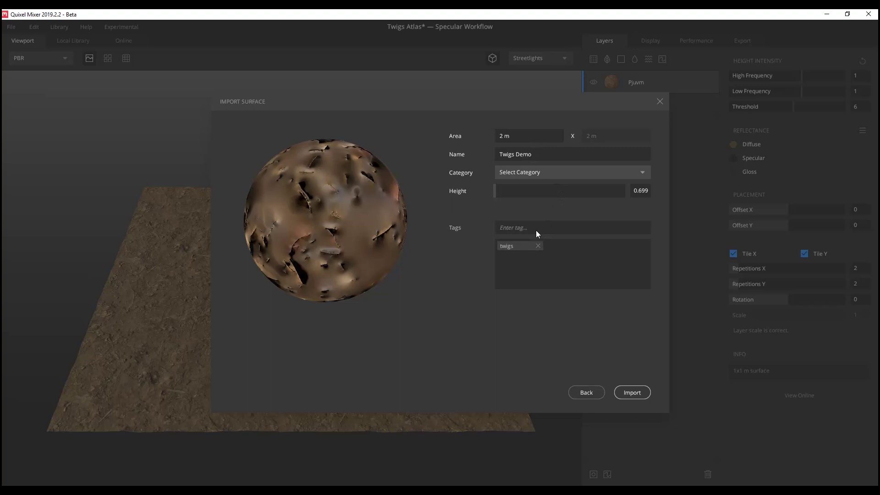
type("atlas")
key("Return")
type("debris")
key("Return")
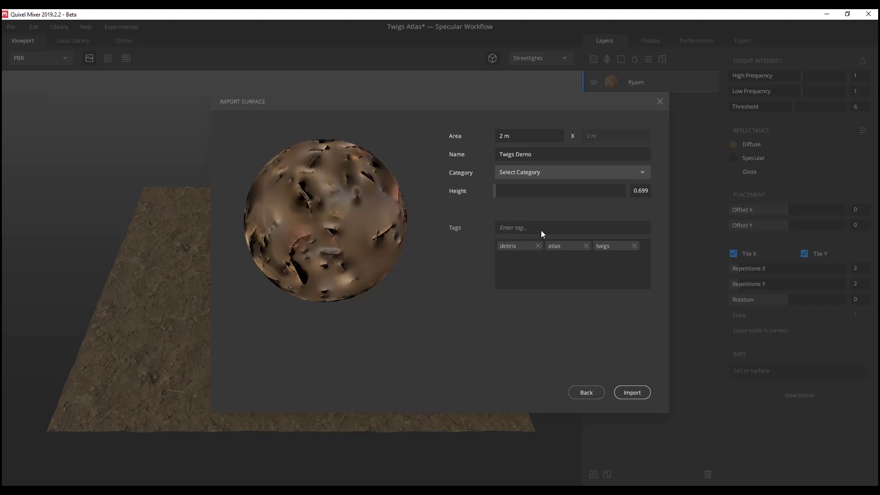
Step: Set the surface category to Debris and import Twigs Demo
left_click(635, 394)
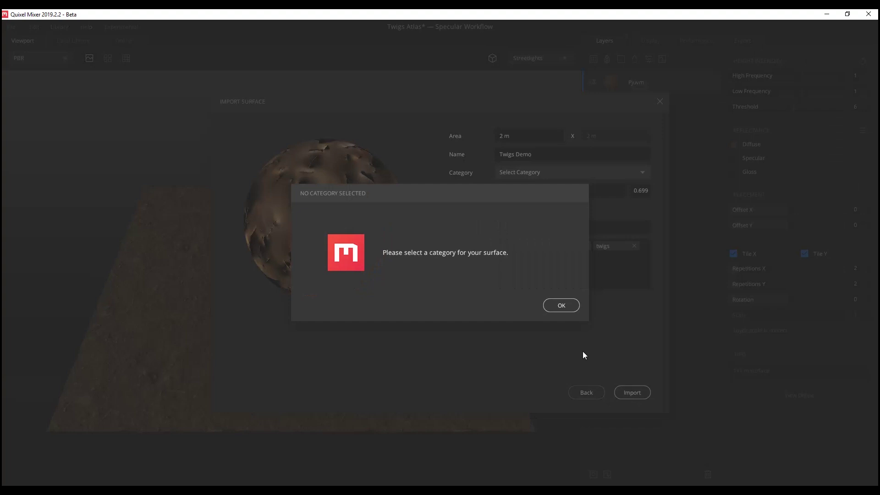
left_click(556, 307)
left_click(567, 174)
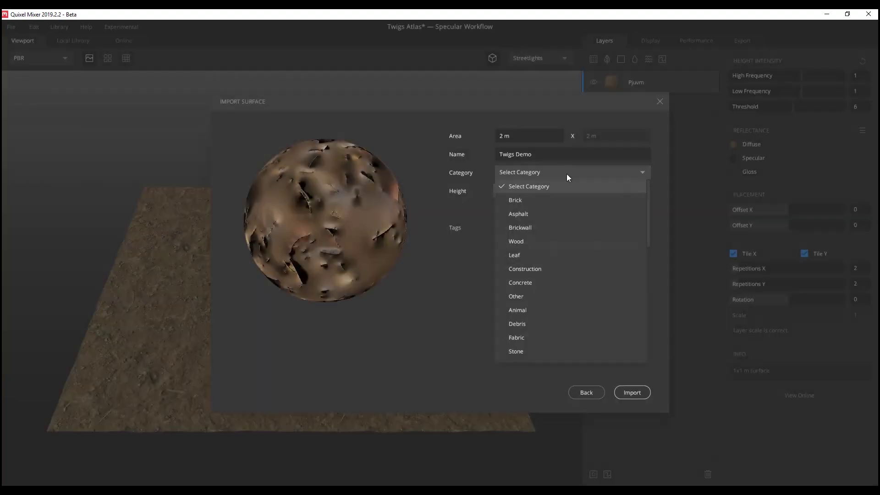
left_click(525, 325)
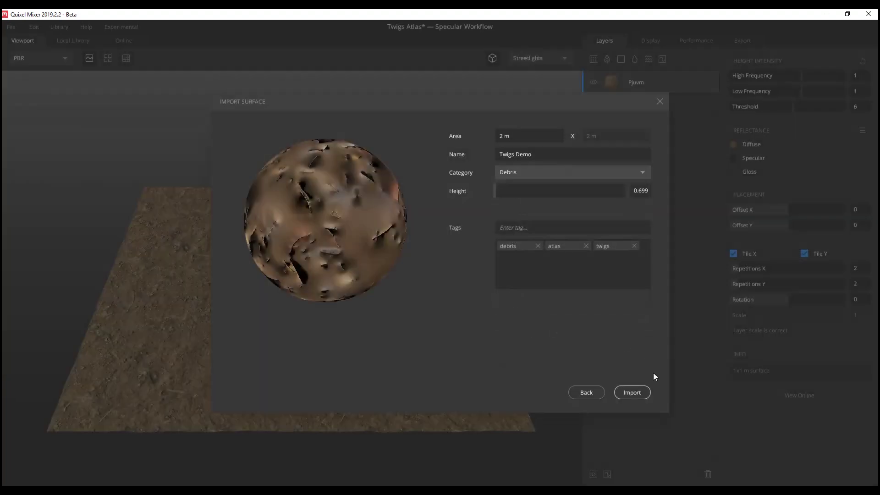
left_click(639, 393)
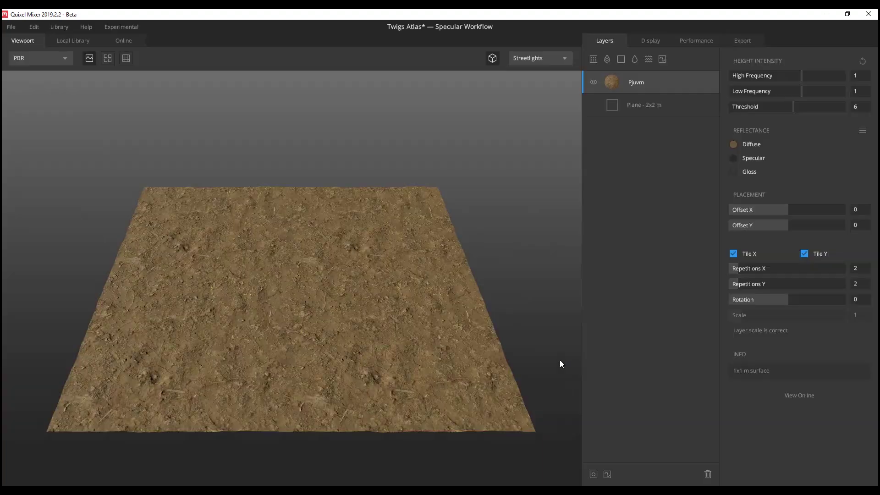
Step: Add Twigs Demo from the Debris library as a layer, then toggle the Pjuvm soil layer to compare
left_click(65, 40)
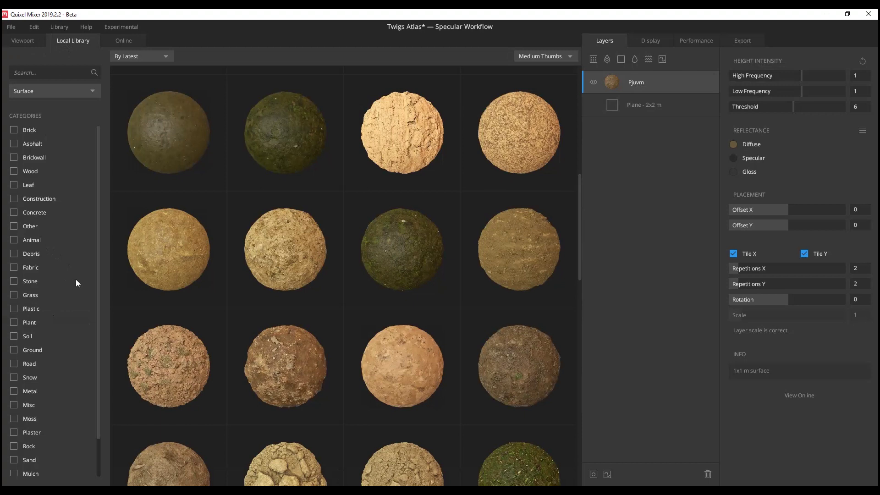
left_click(16, 255)
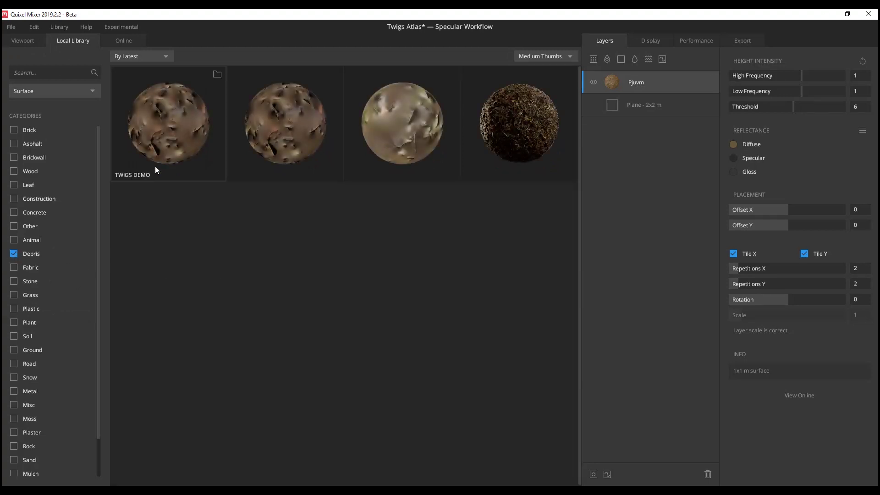
left_click(169, 122)
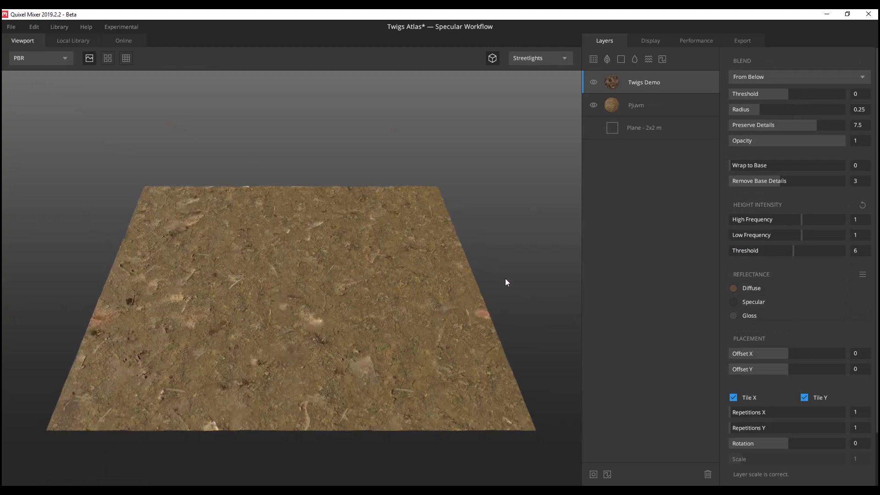
mouse_move(506, 279)
middle_mouse_down()
mouse_move(502, 248)
mouse_move(499, 265)
middle_mouse_up()
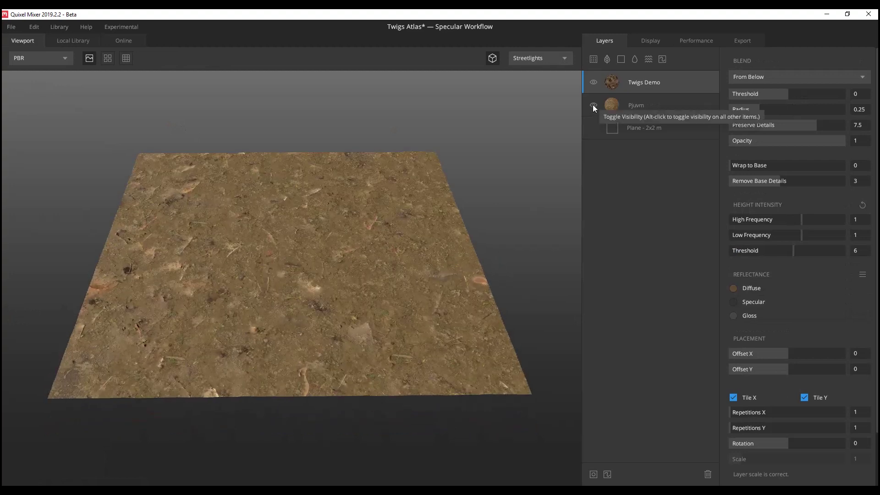
left_click(593, 106)
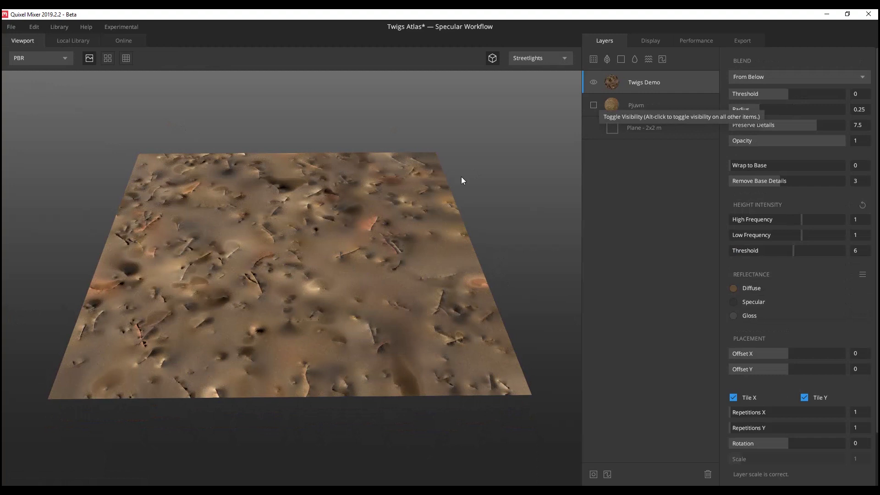
left_click(593, 106)
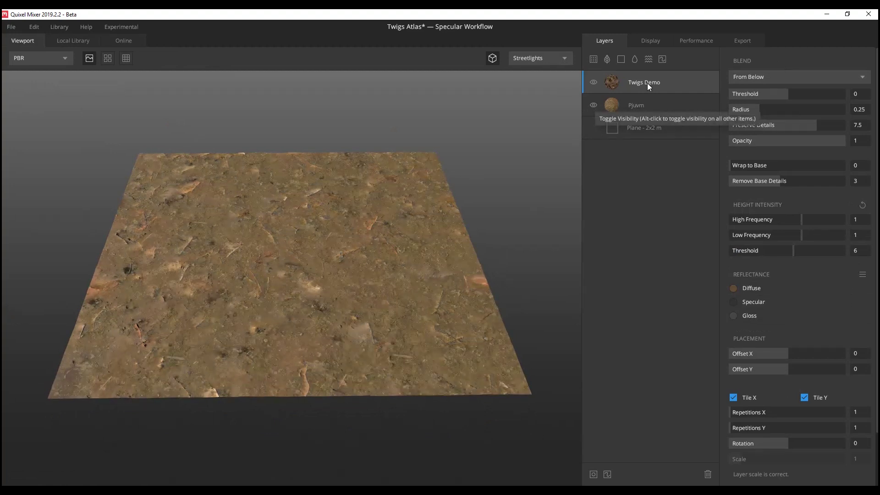
Step: Set Twigs Demo's blend to Opacity Masked and add an image mask from Twigs_Debris_4K_Opacity.jpg
left_click(791, 78)
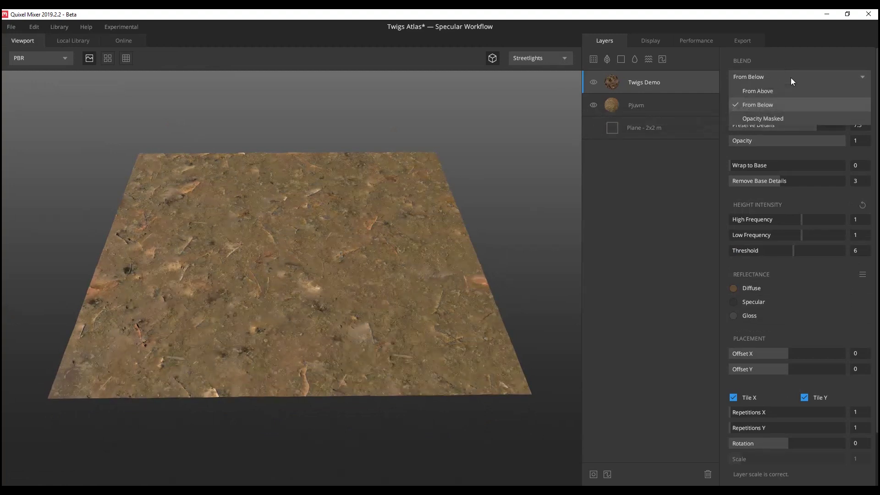
left_click(776, 118)
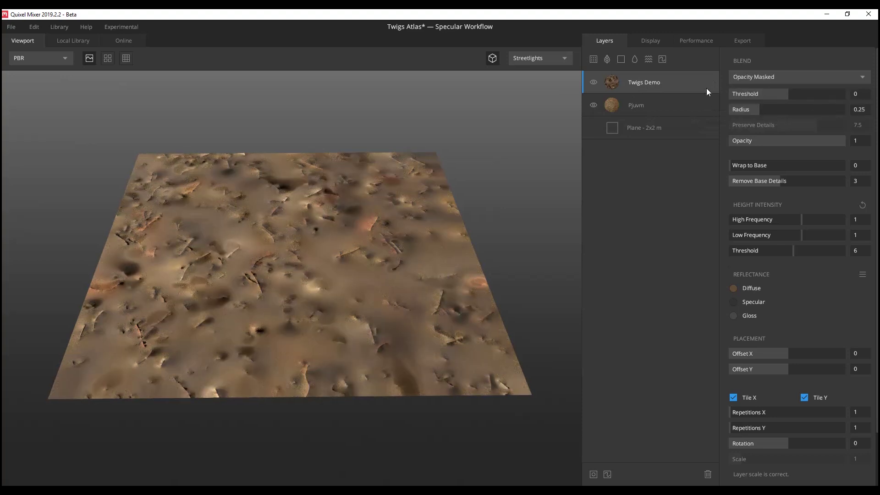
left_click(594, 475)
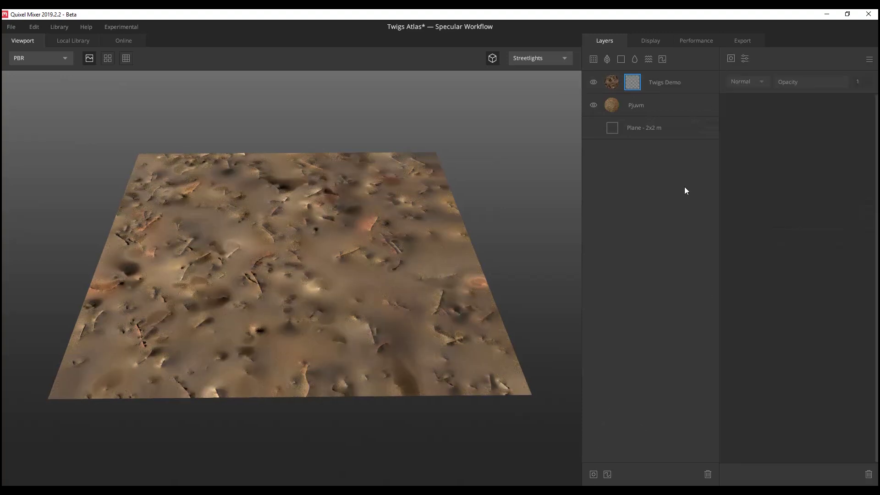
left_click(731, 57)
left_click(754, 89)
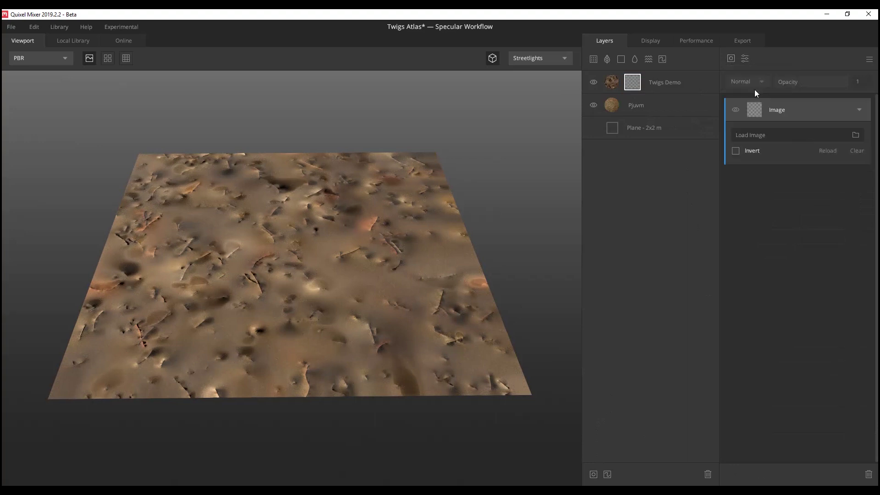
left_click(857, 136)
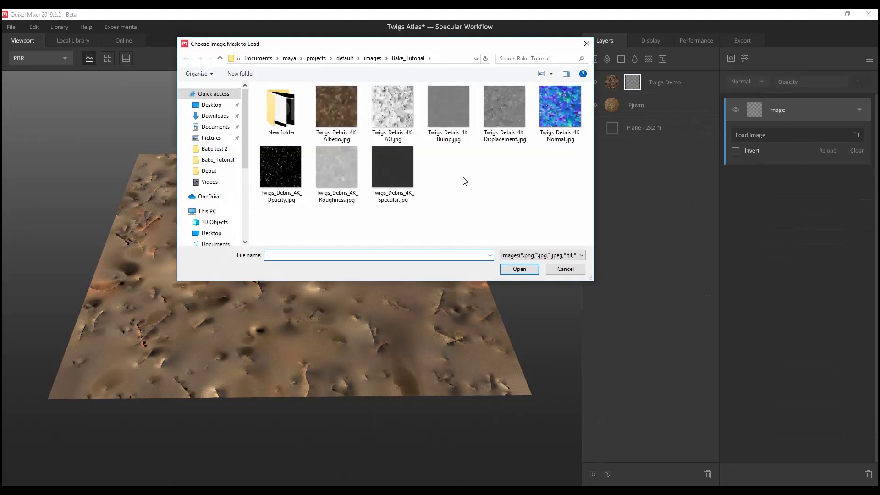
left_click(299, 200)
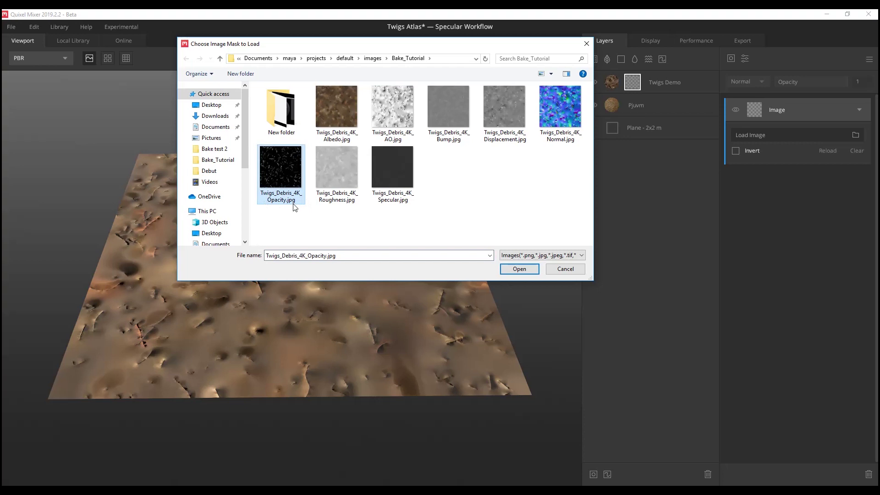
left_click(520, 269)
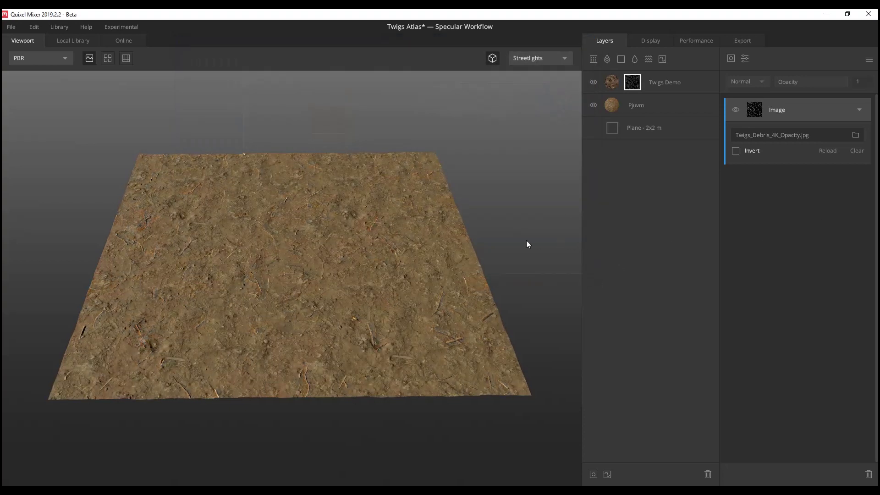
middle_click_drag(526, 240, 524, 216)
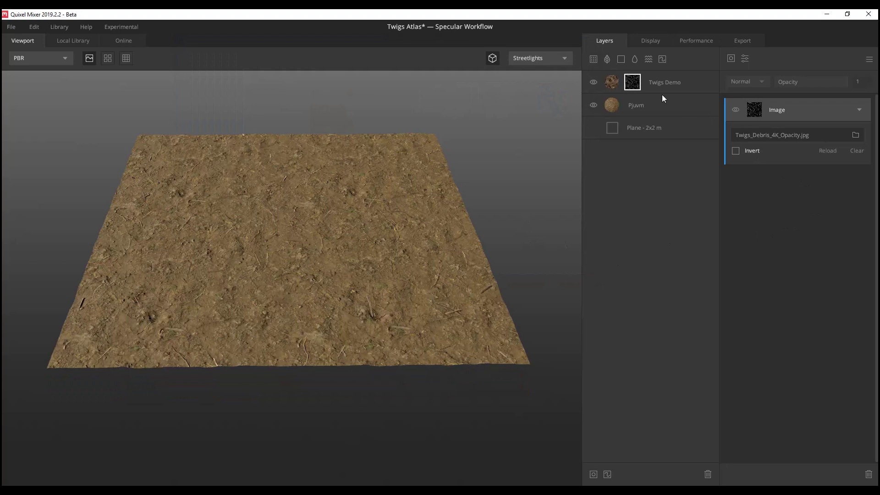
Step: Inspect the masked twigs over the soil, toggling Twigs Demo off and on, then reselect the layer
left_click(595, 82)
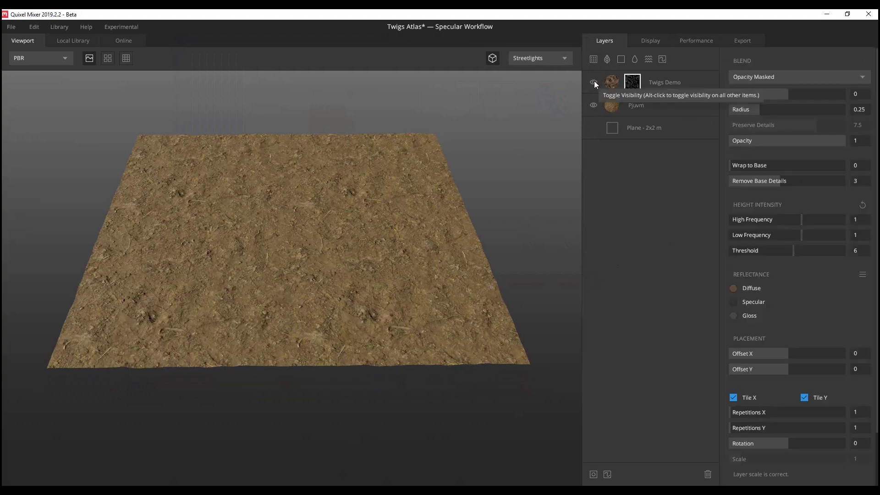
left_click_drag(565, 120, 339, 261)
scroll(340, 261, "up", 6)
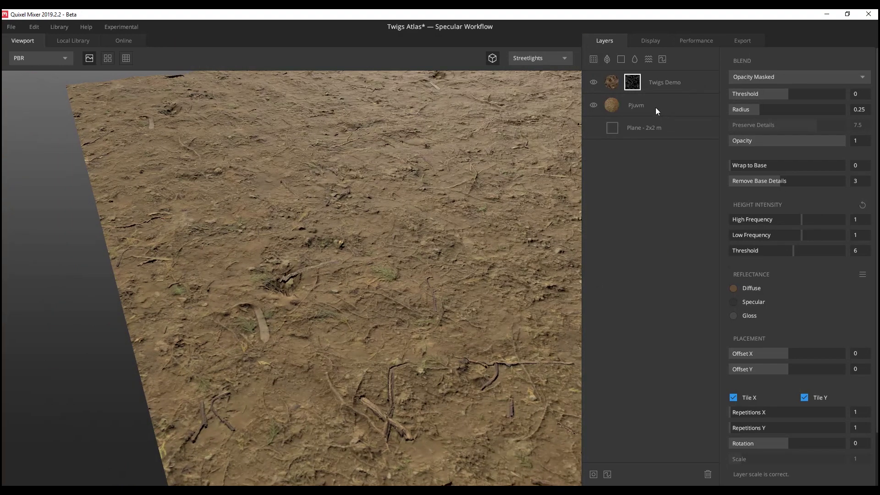
left_click(593, 80)
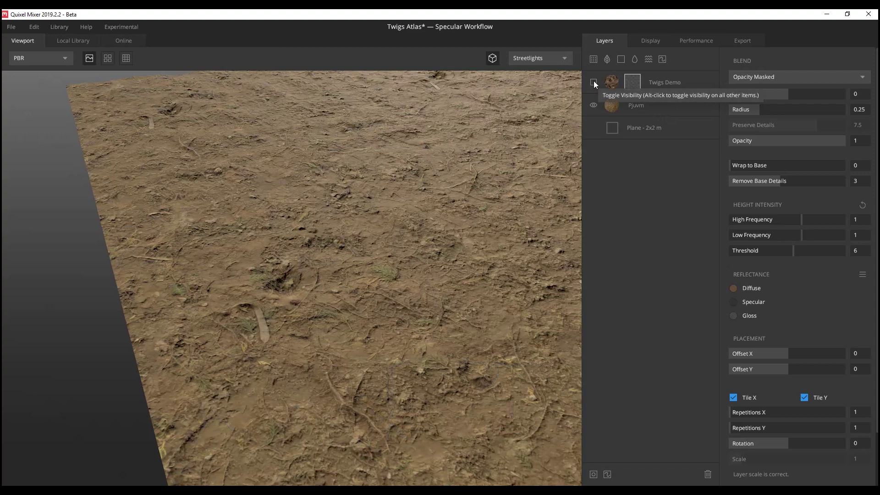
left_click(593, 81)
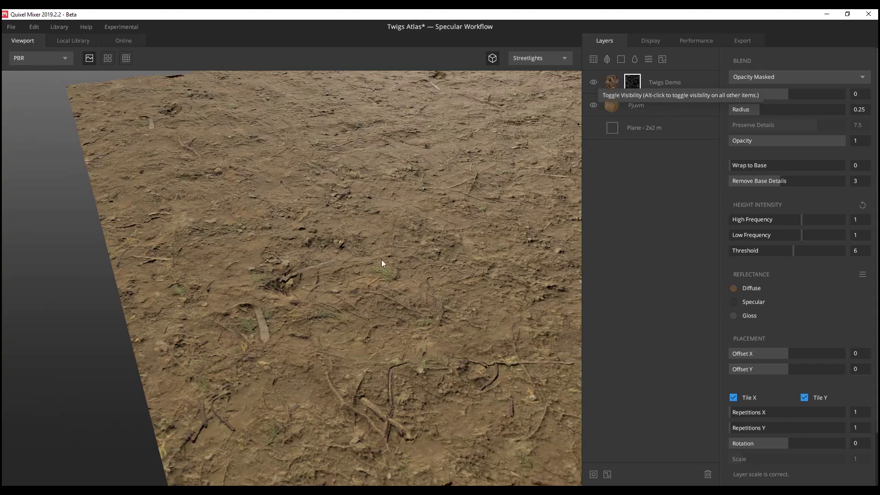
left_click_drag(382, 260, 418, 287)
scroll(418, 287, "down", 5)
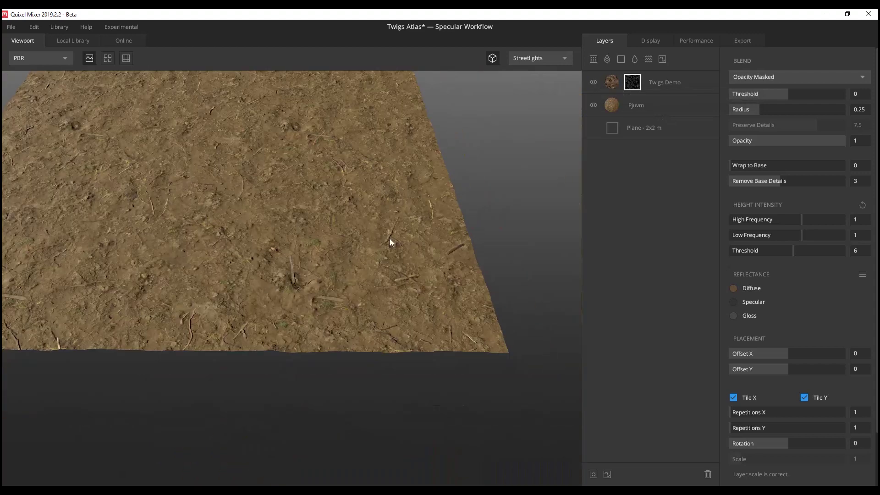
left_click_drag(390, 238, 452, 300)
left_click(686, 82)
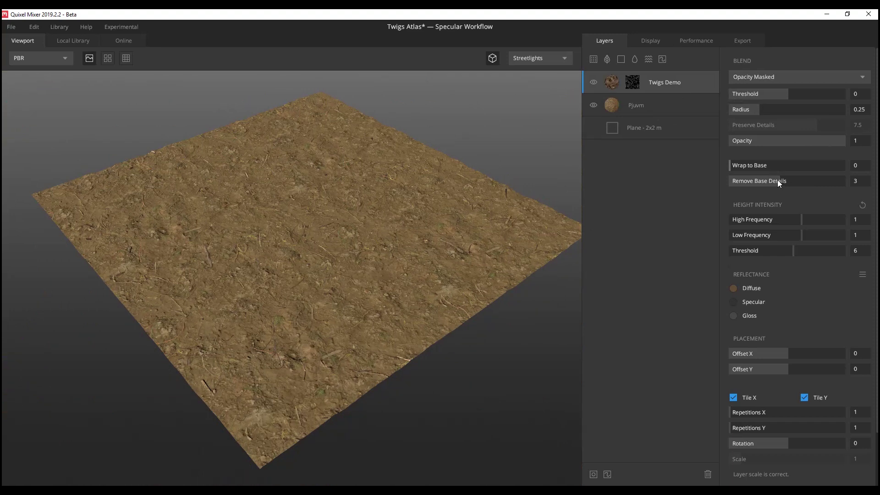
Step: Raise the Twigs Demo layer's Remove Base Details to 7
left_click(846, 178)
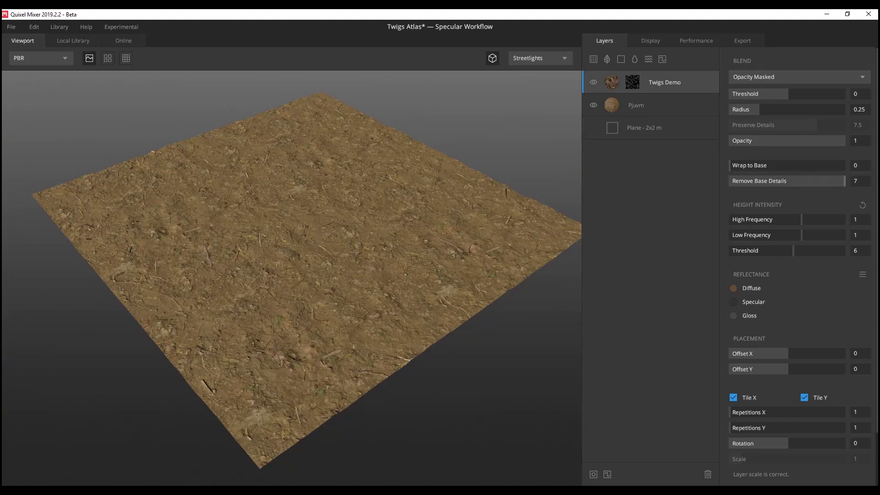
left_click_drag(408, 243, 342, 226)
scroll(488, 265, "up", 5)
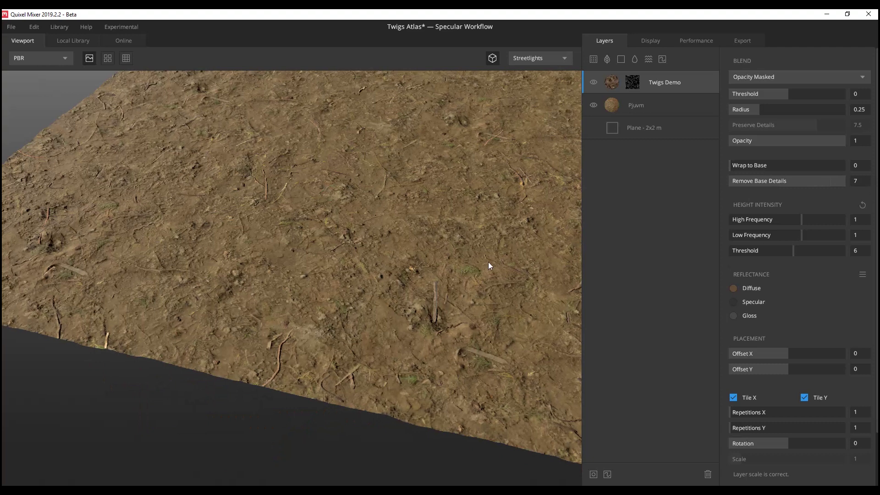
left_click_drag(489, 265, 358, 205)
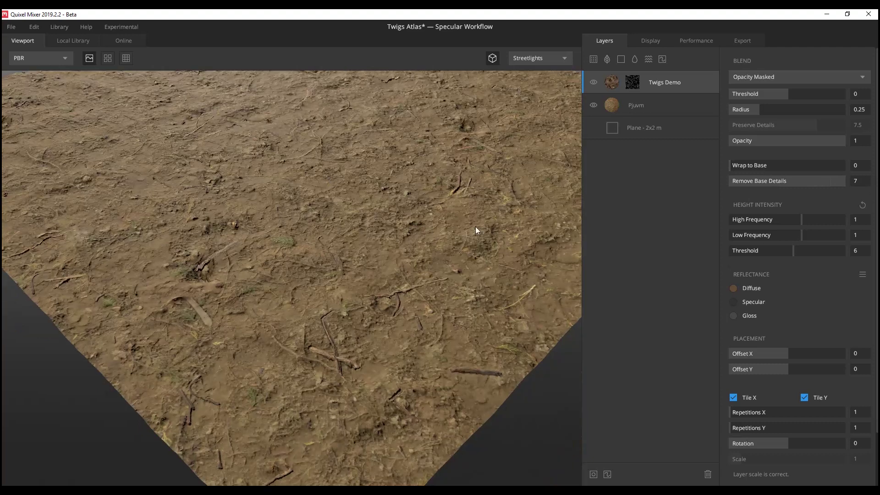
Step: Set the High Frequency height intensity to about 0.525
left_click(794, 220)
left_click_drag(795, 219, 798, 219)
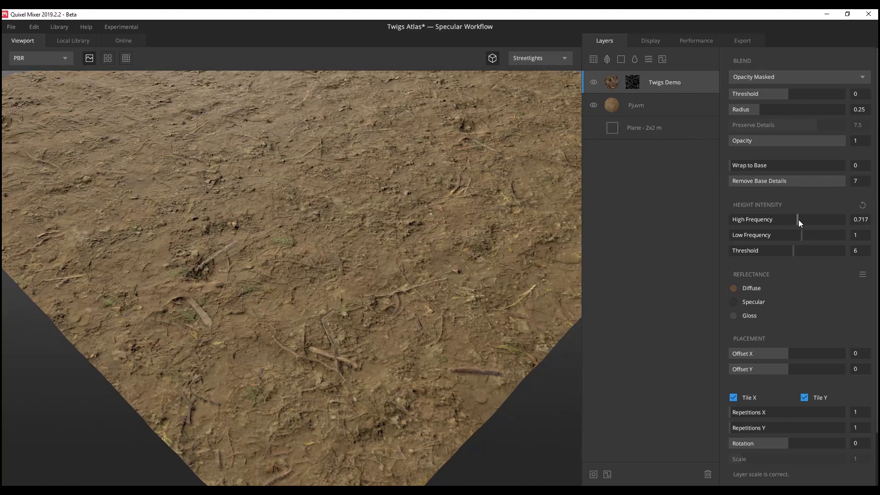
left_click_drag(412, 293, 316, 257)
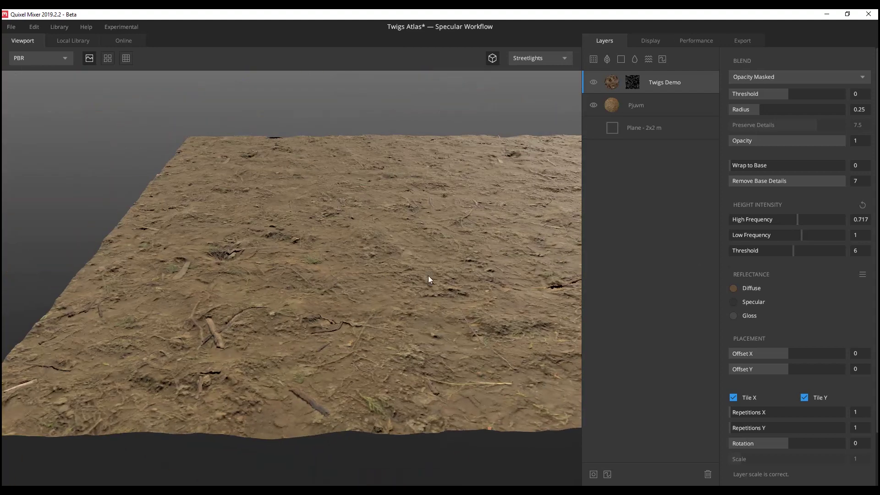
left_click_drag(429, 276, 281, 311)
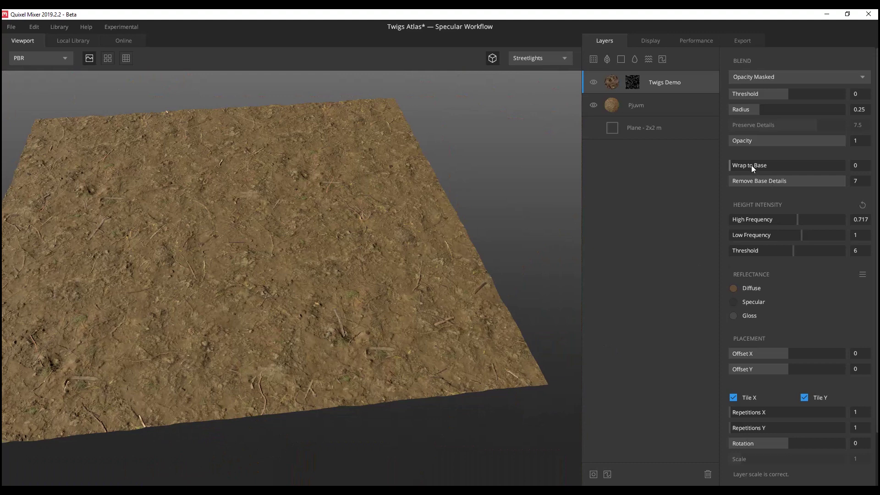
Step: Raise Wrap to Base from 0 to 1 and check the ground from low and overhead angles
left_click_drag(752, 165, 844, 161)
scroll(364, 304, "up", 5)
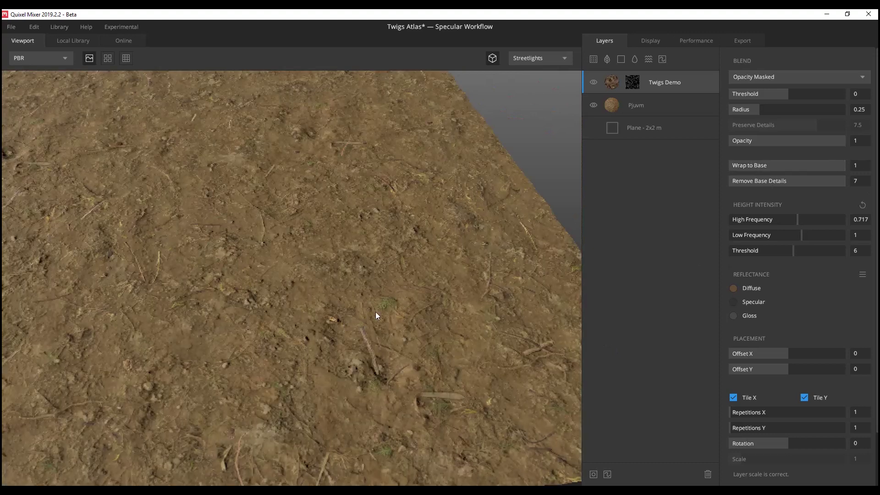
scroll(375, 315, "down", 5)
left_click_drag(378, 344, 275, 326)
scroll(407, 285, "up", 5)
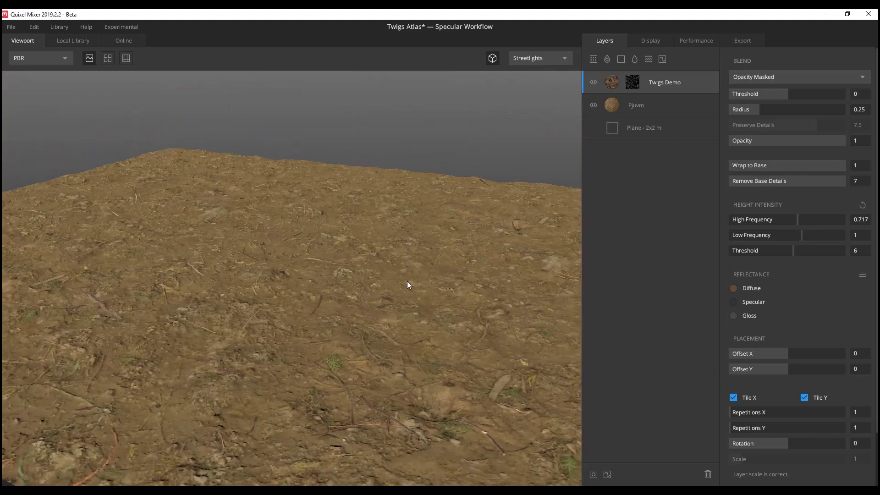
left_click_drag(408, 281, 349, 327)
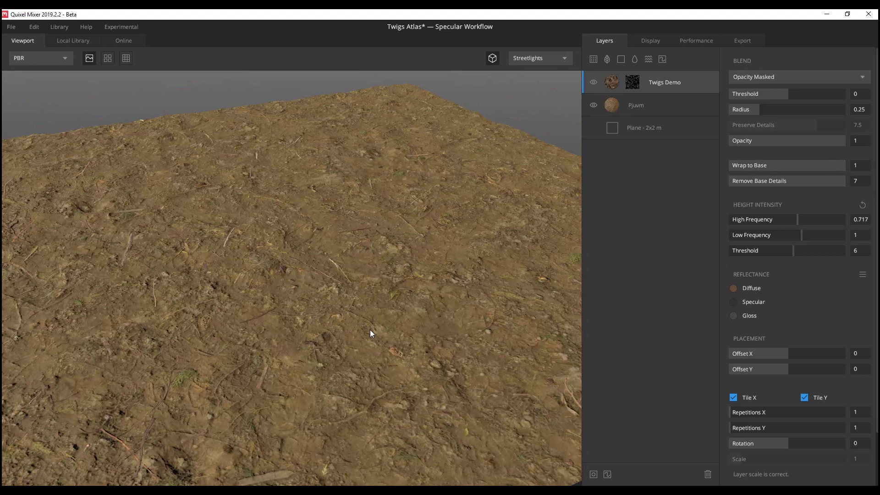
scroll(370, 329, "down", 5)
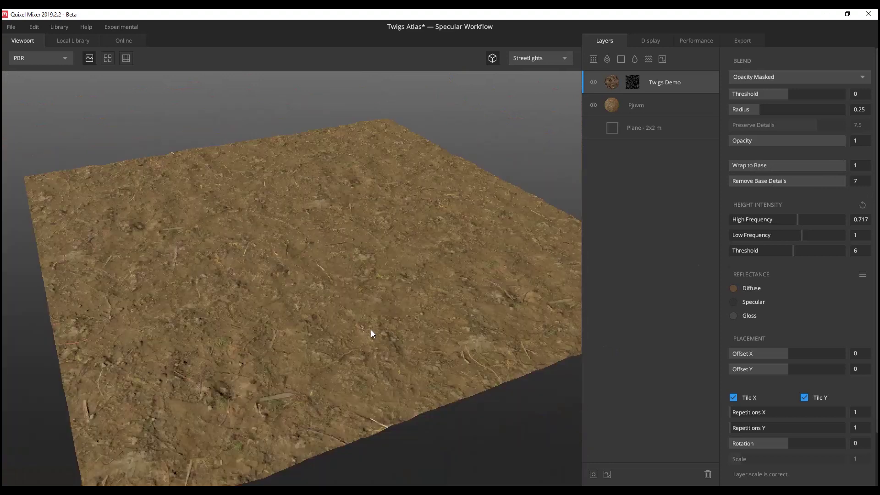
Step: Toggle Twigs Demo visibility to compare, then bring up its opacity mask settings
left_click(595, 85)
left_click(595, 84)
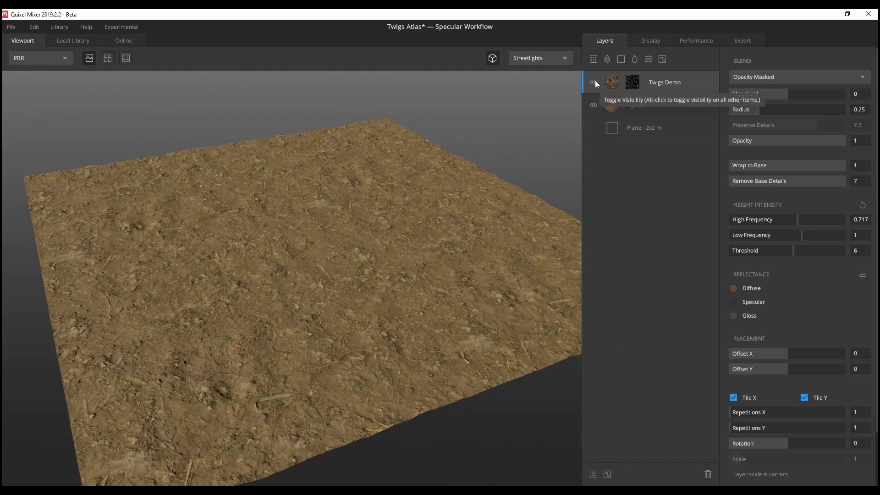
left_click_drag(392, 317, 356, 359)
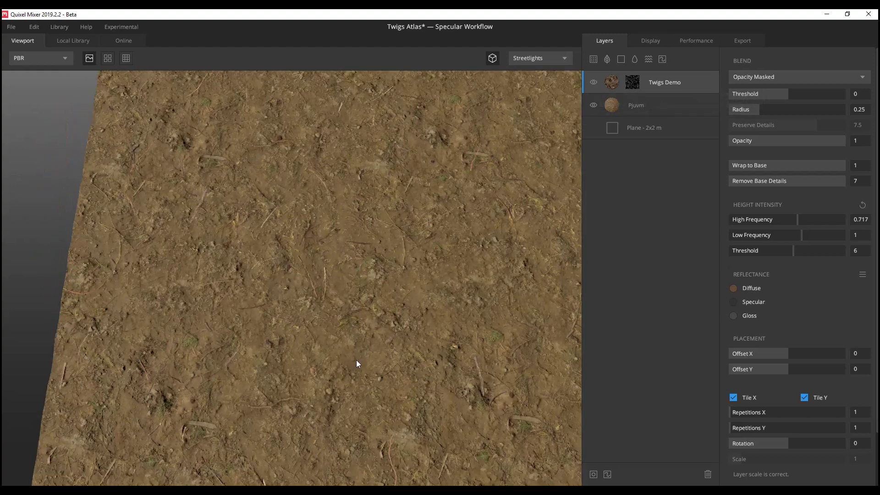
scroll(356, 359, "down", 5)
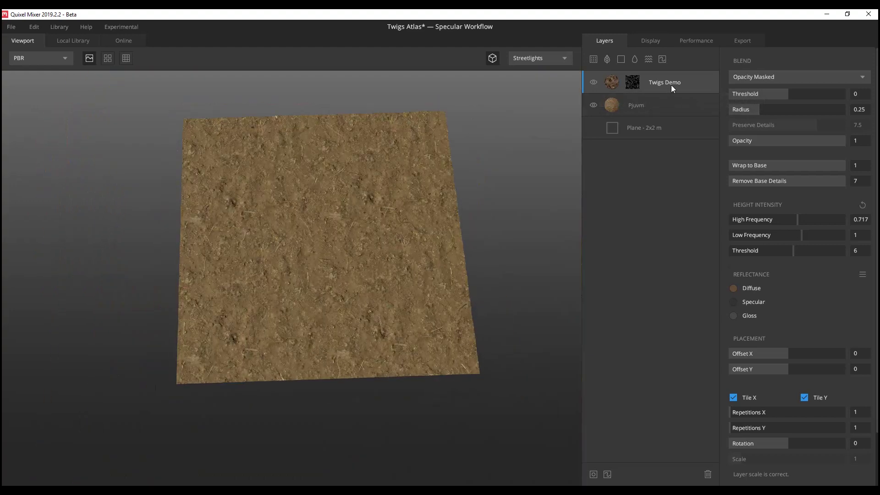
left_click(633, 82)
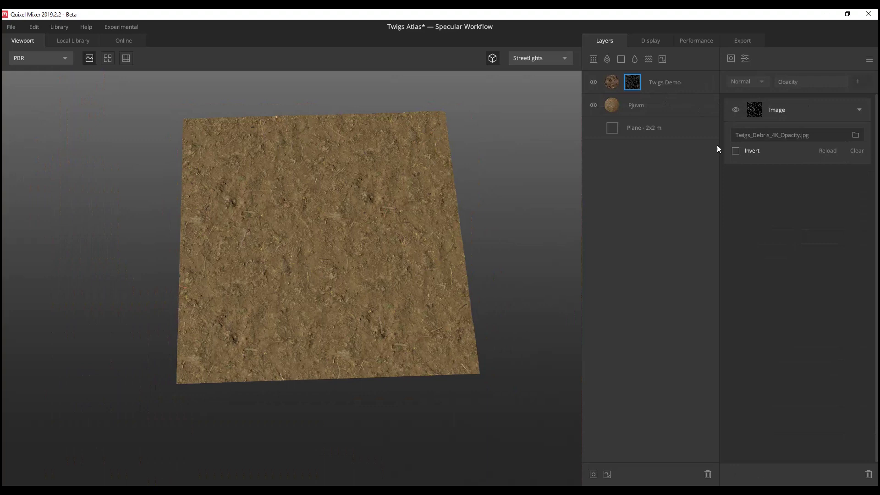
Step: Set the Twigs Demo layer's Repetitions X and Y to 2
left_click(668, 81)
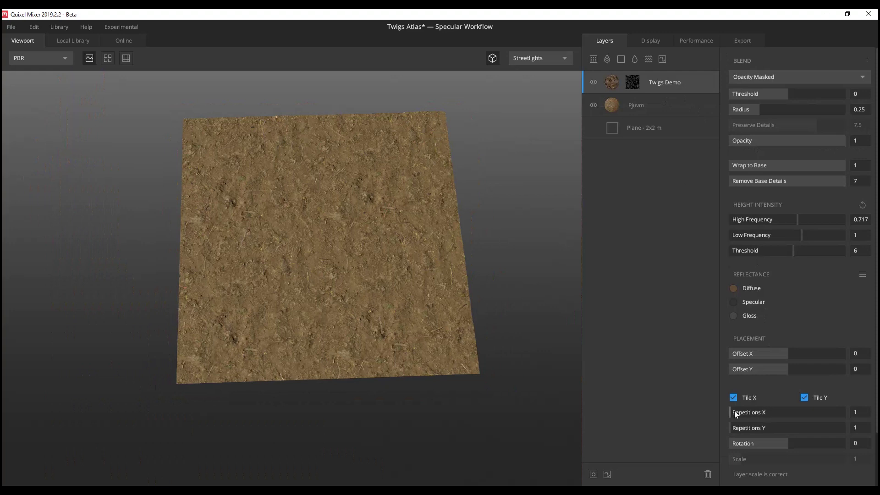
left_click_drag(730, 411, 736, 411)
left_click(736, 426)
scroll(323, 408, "up", 5)
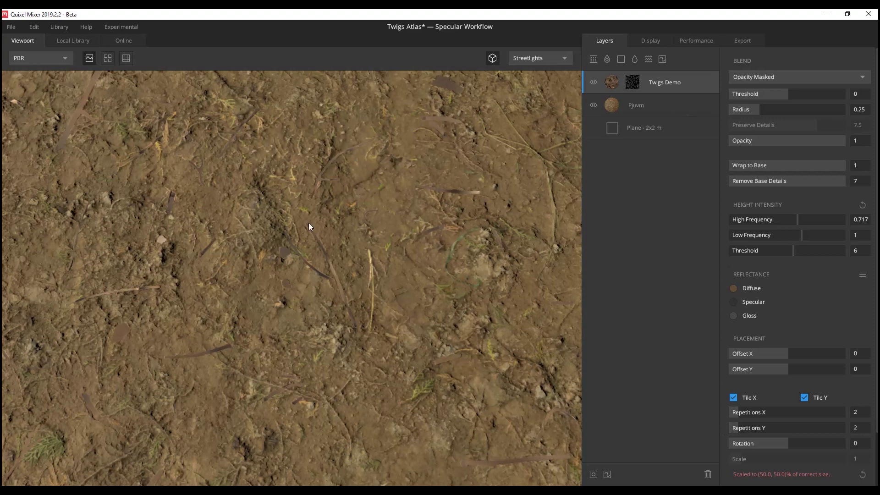
Step: Check the opacity mask settings and its presets list, then close the list
left_click(634, 83)
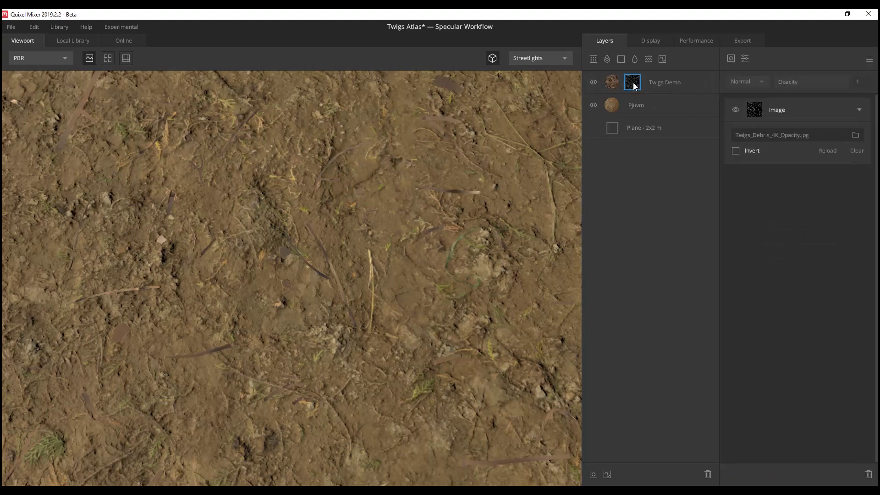
left_click(870, 60)
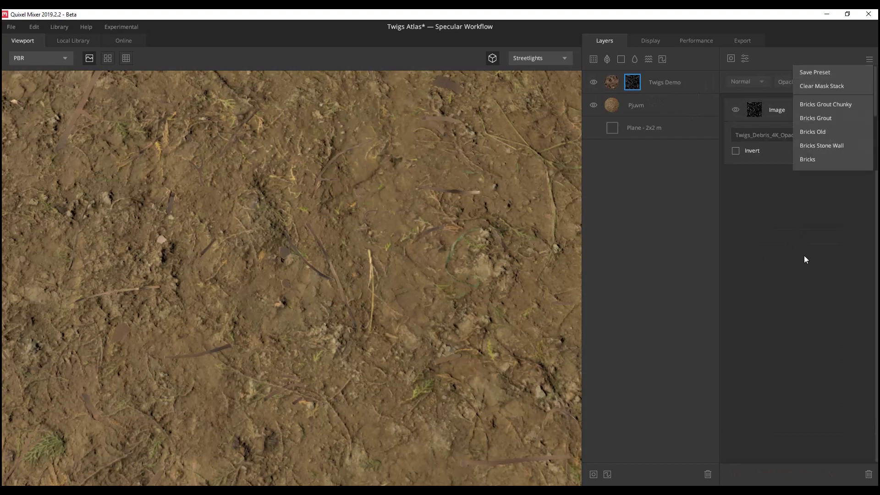
left_click(809, 248)
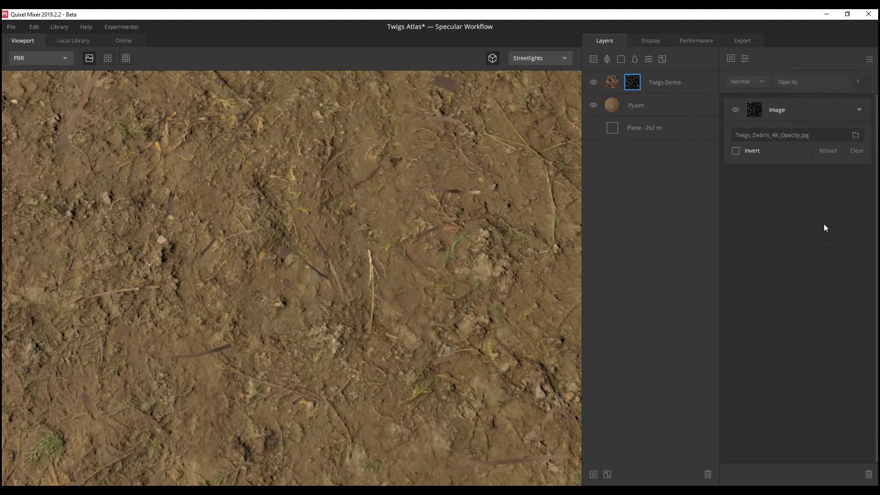
Step: Set Repetitions X and Y back to 1 on the Twigs Demo layer
left_click(659, 82)
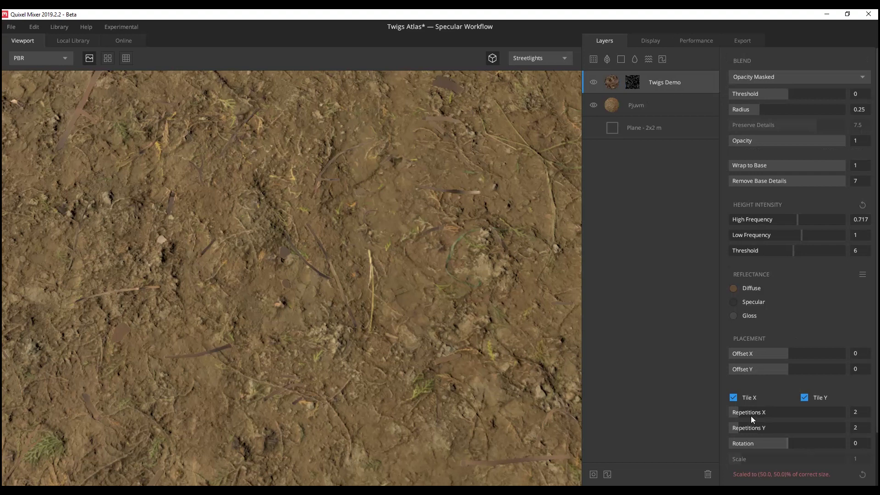
left_click_drag(733, 412, 729, 413)
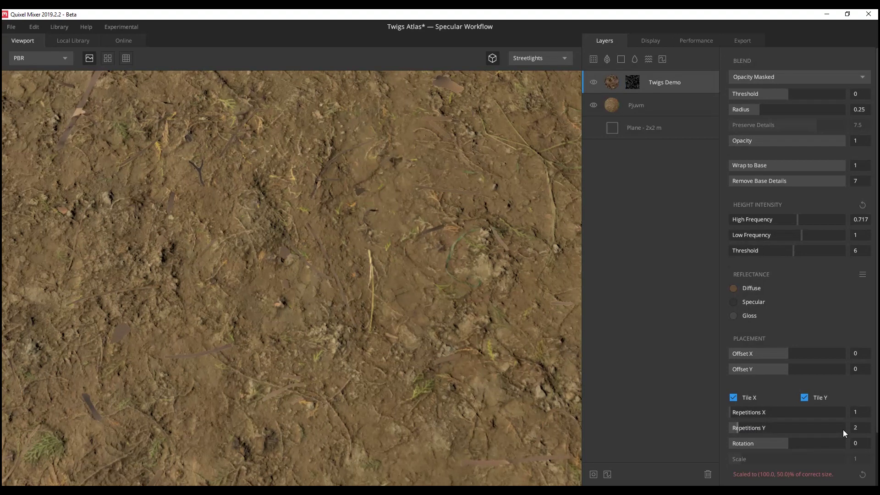
left_click_drag(736, 428, 722, 428)
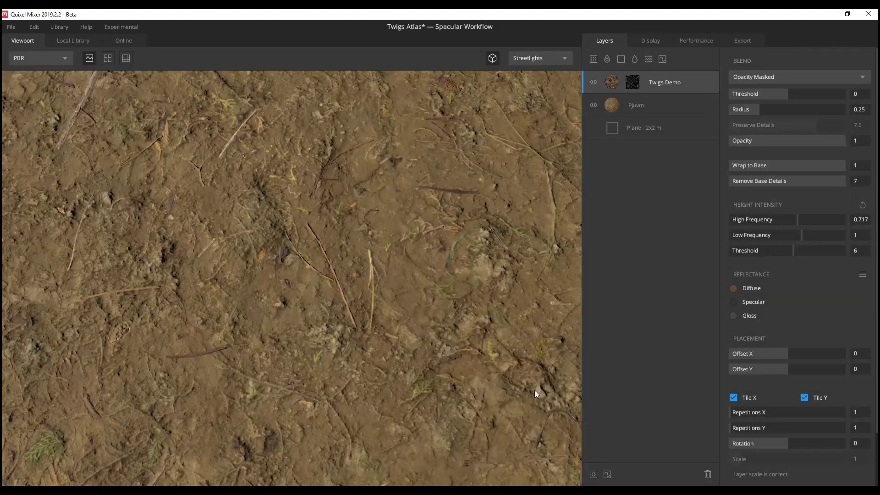
left_click_drag(535, 390, 509, 369)
scroll(516, 387, "down", 5)
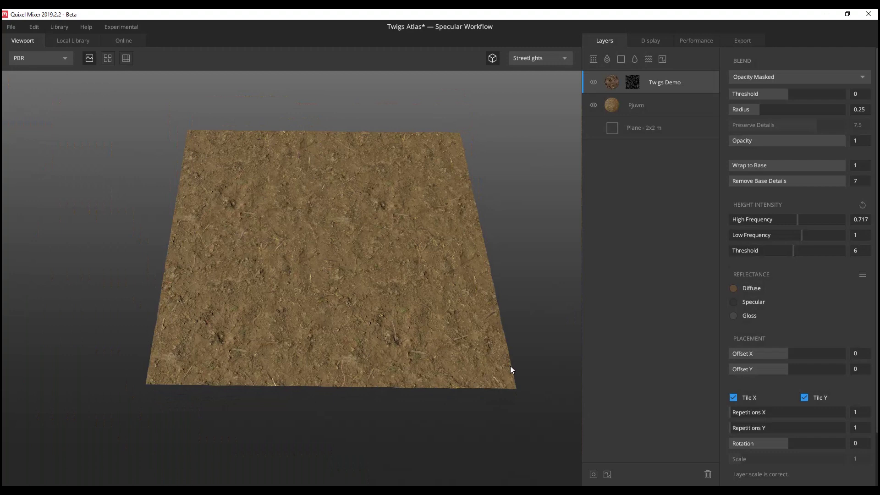
scroll(466, 367, "up", 5)
scroll(491, 374, "down", 3)
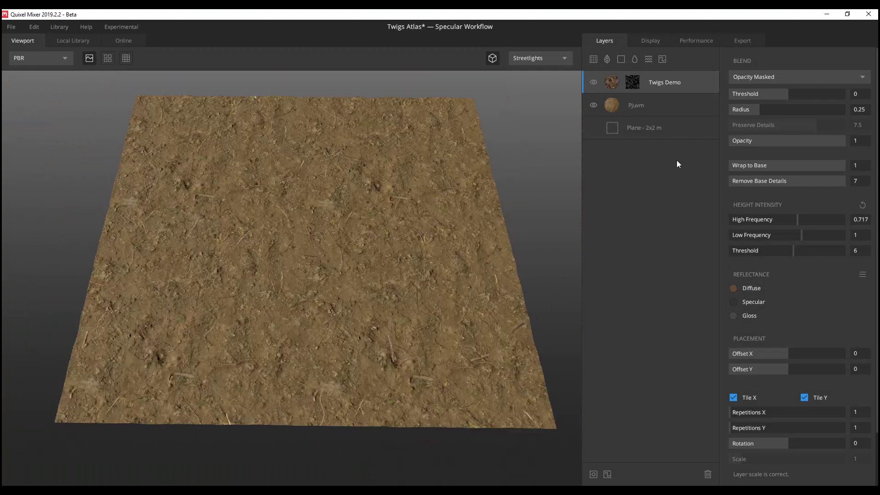
left_click(742, 39)
scroll(739, 340, "down", 4)
scroll(761, 350, "up", 1)
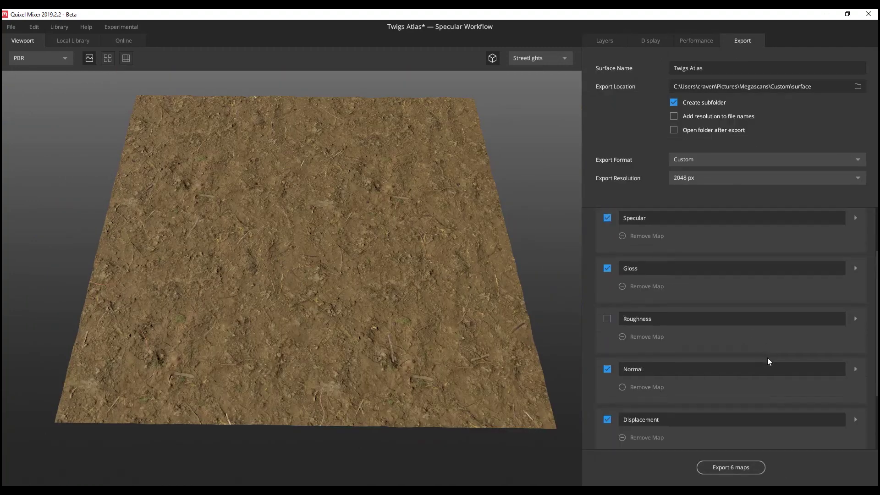
scroll(767, 358, "up", 2)
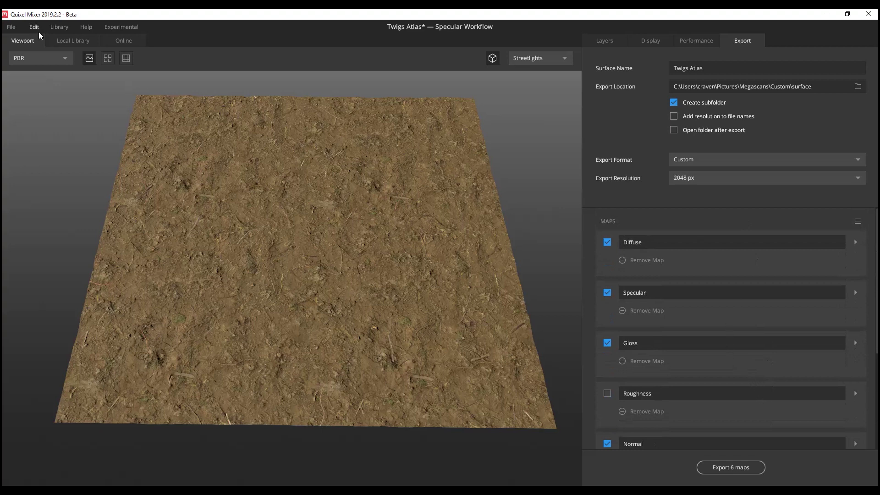
left_click(10, 27)
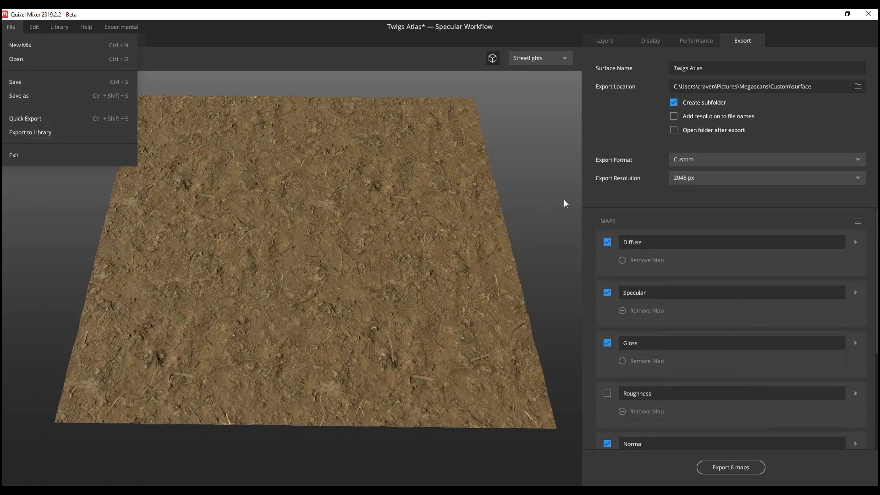
left_click(624, 40)
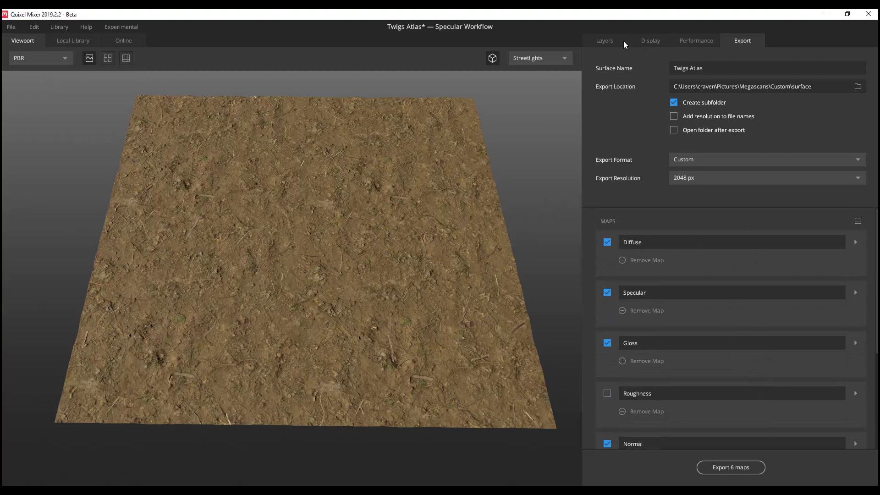
left_click(605, 41)
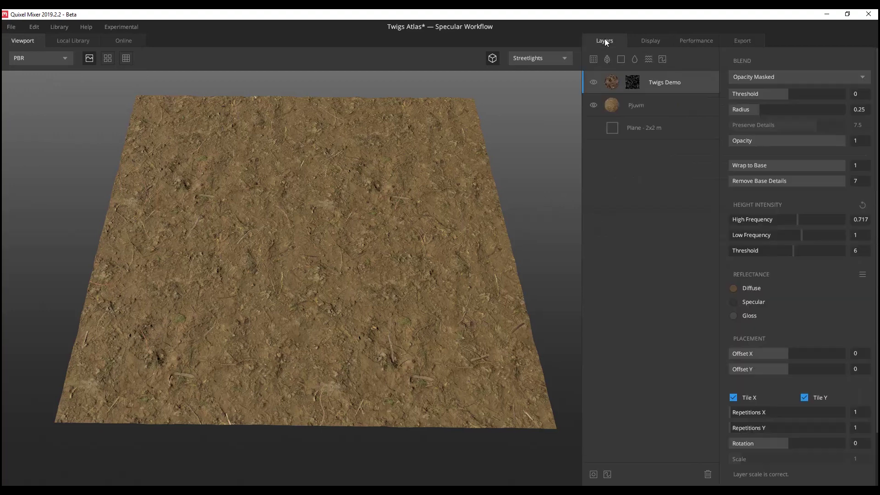